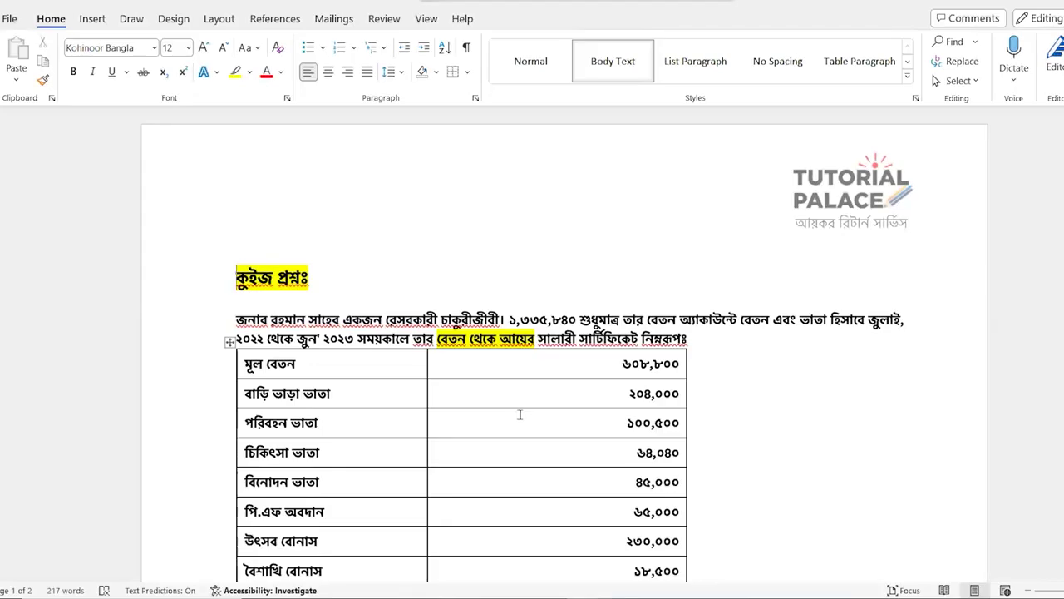
# - Review the quiz document's salary certificate table and the table of income from financial assets
pyautogui.scroll(-4, 520, 414)
pyautogui.scroll(4, 518, 413)
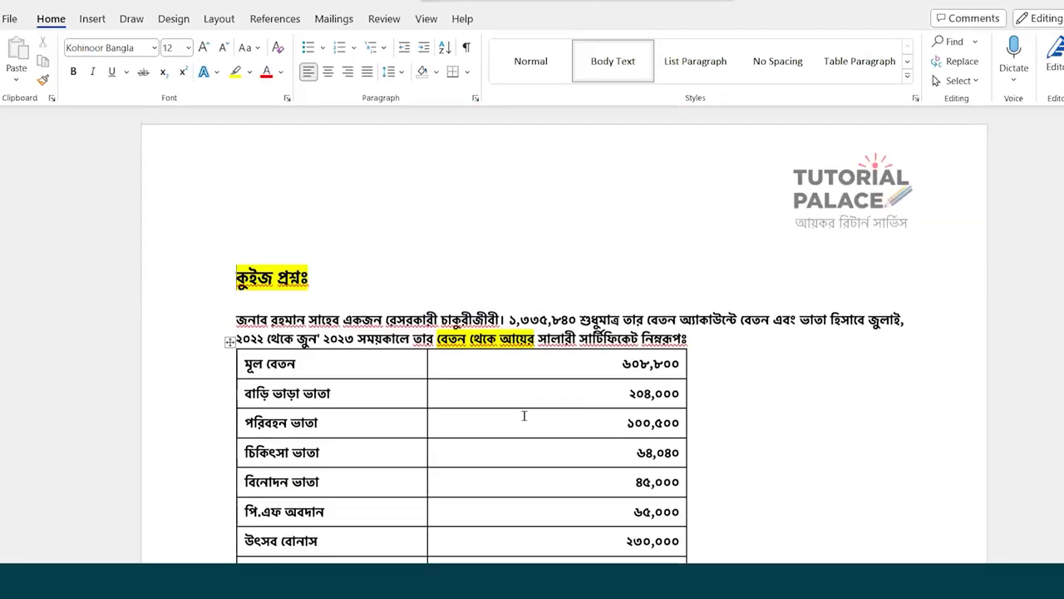
pyautogui.scroll(-5, 522, 416)
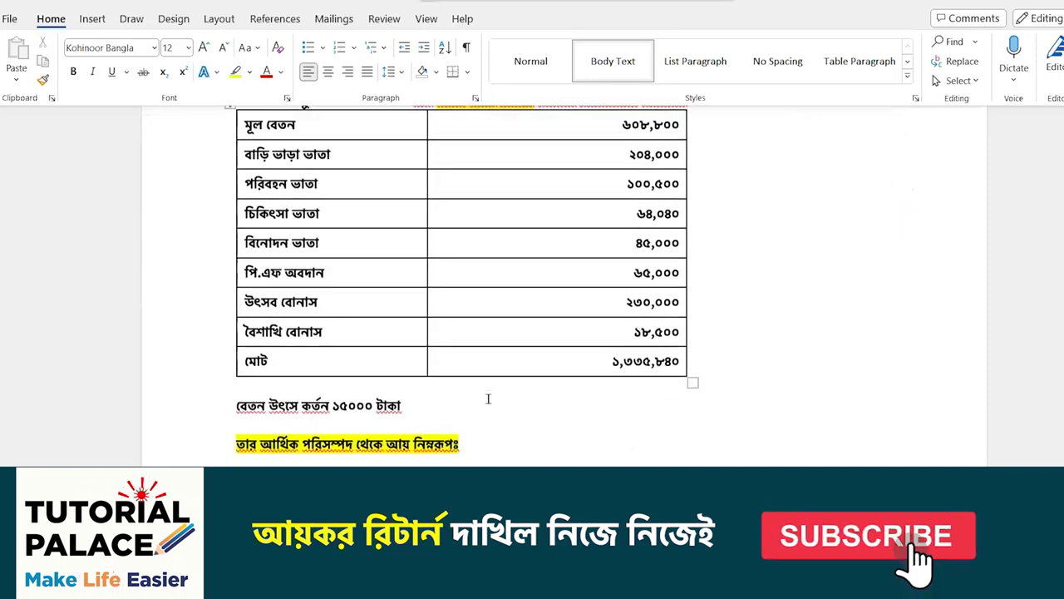
pyautogui.click(647, 361)
pyautogui.scroll(-3, 646, 361)
pyautogui.moveTo(325, 388); pyautogui.dragTo(665, 429)
pyautogui.scroll(-3, 632, 432)
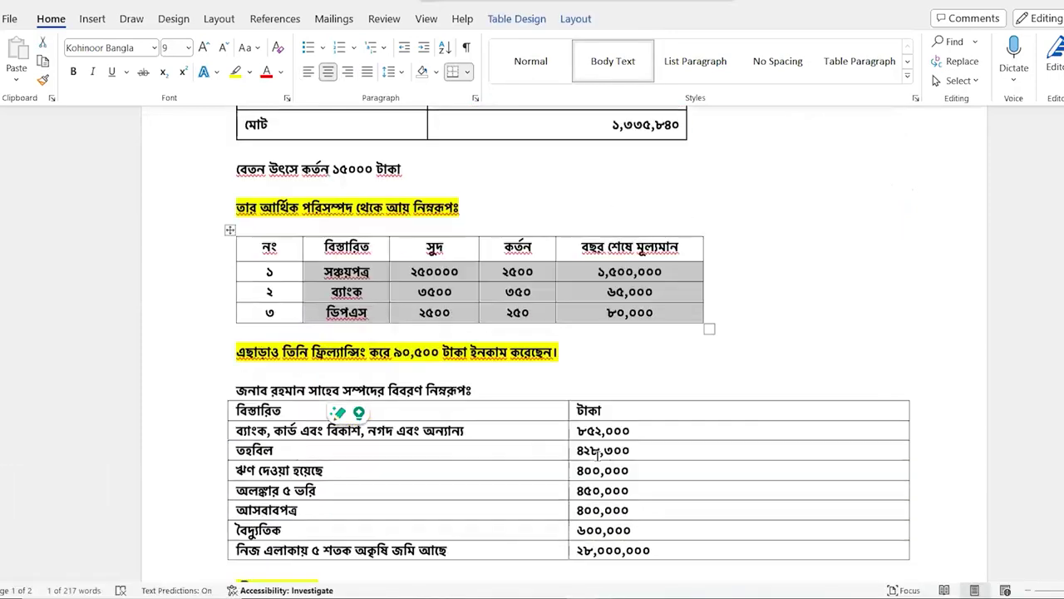
# - Review the quiz document's asset list and living expense table through to the closing question on the 2023-24 tax year
pyautogui.scroll(-3, 597, 451)
pyautogui.moveTo(319, 291); pyautogui.dragTo(740, 428)
pyautogui.click(315, 368)
pyautogui.scroll(-3, 656, 329)
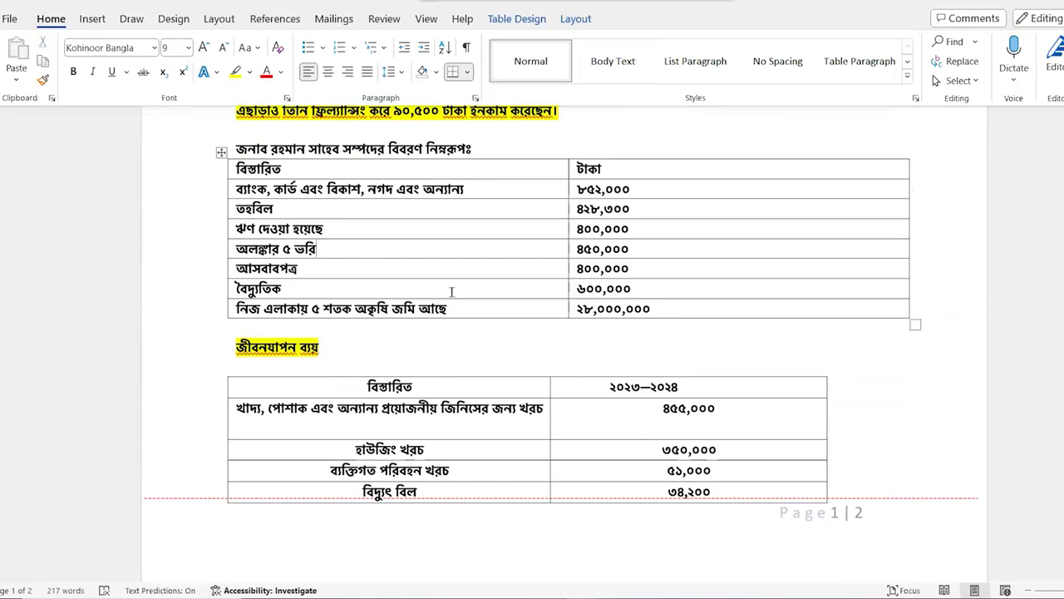
pyautogui.moveTo(336, 148); pyautogui.dragTo(473, 148)
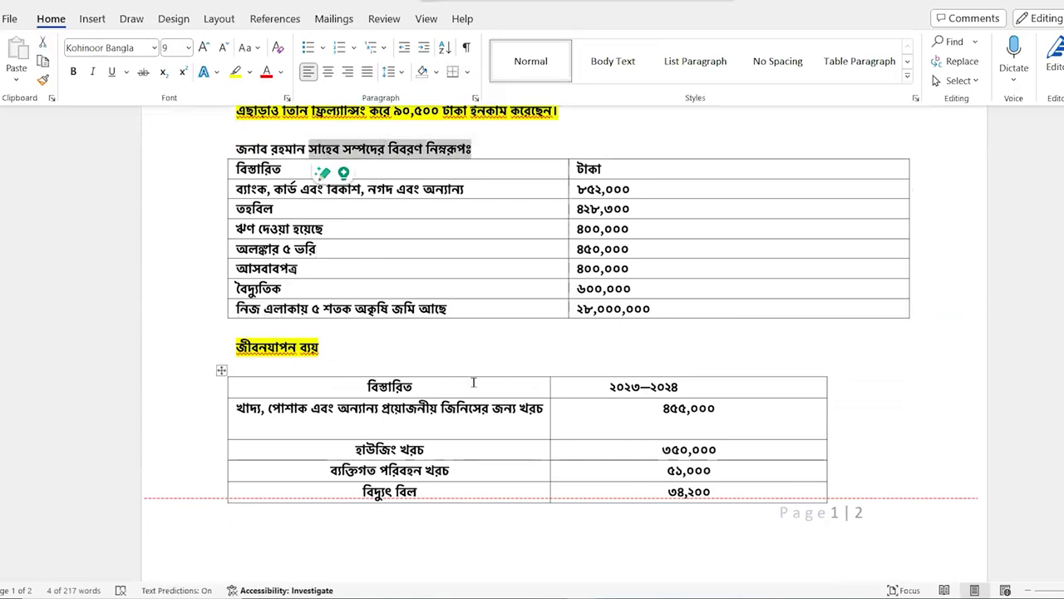
pyautogui.scroll(-3, 442, 308)
pyautogui.moveTo(441, 308); pyautogui.dragTo(553, 374)
pyautogui.scroll(-9, 629, 396)
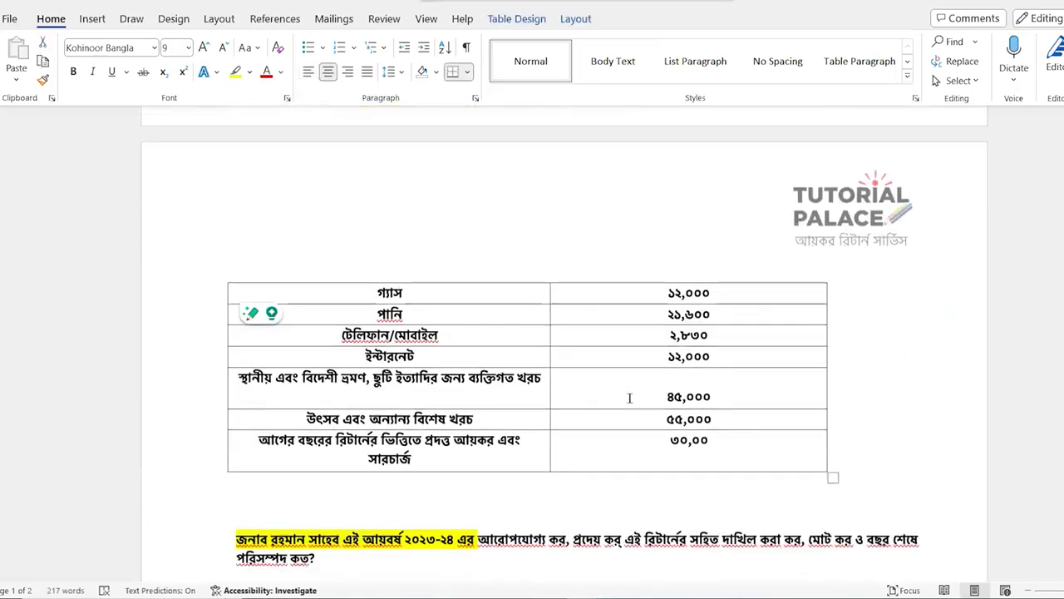
pyautogui.moveTo(450, 277); pyautogui.dragTo(571, 465)
pyautogui.scroll(-3, 570, 478)
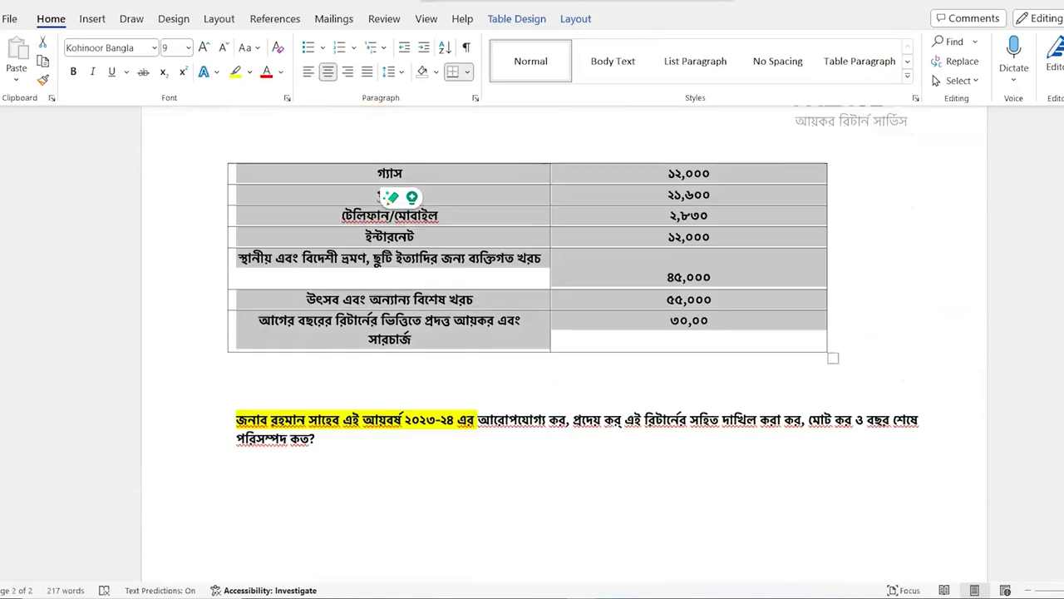
pyautogui.click(670, 320)
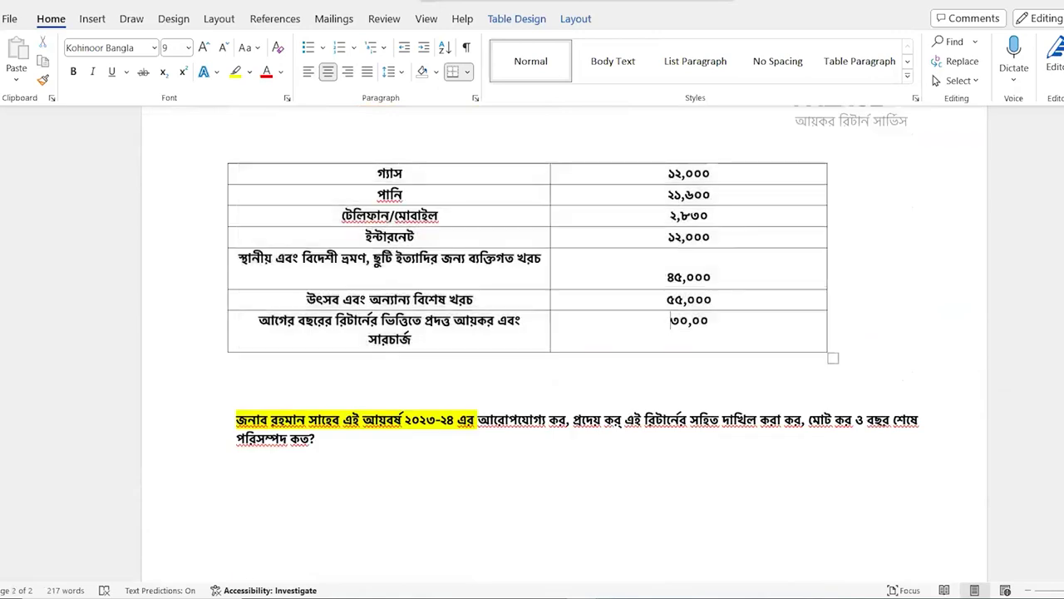
pyautogui.scroll(10, 589, 347)
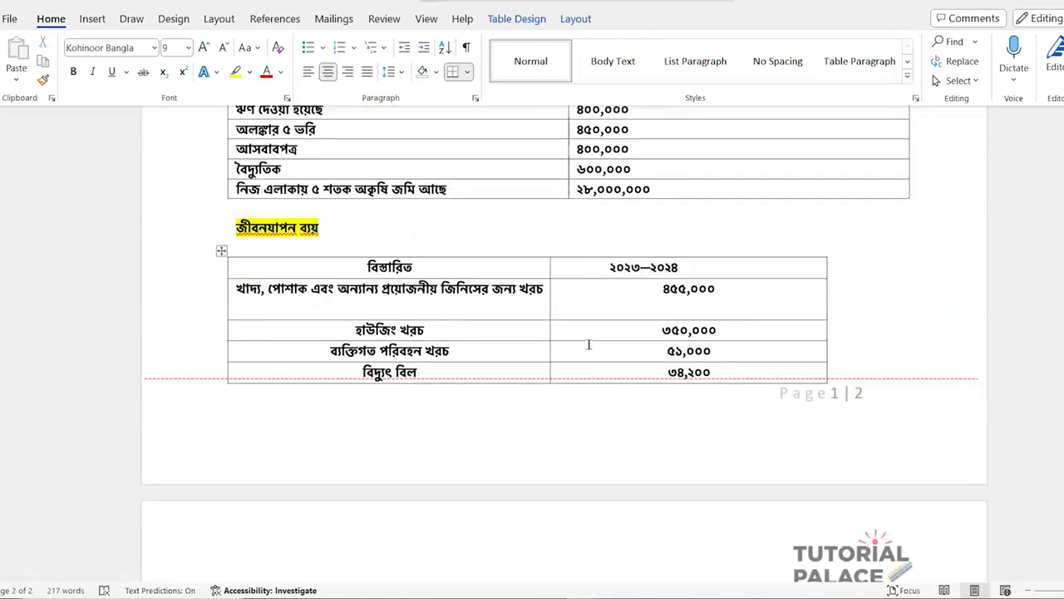
# - Switch to the Excel tax workbook and examine the private-sector salary section and its net salary income on the Income Tax calculation(input) sheet
pyautogui.hotkey('alt', 'Tab')
pyautogui.scroll(20, 578, 439)
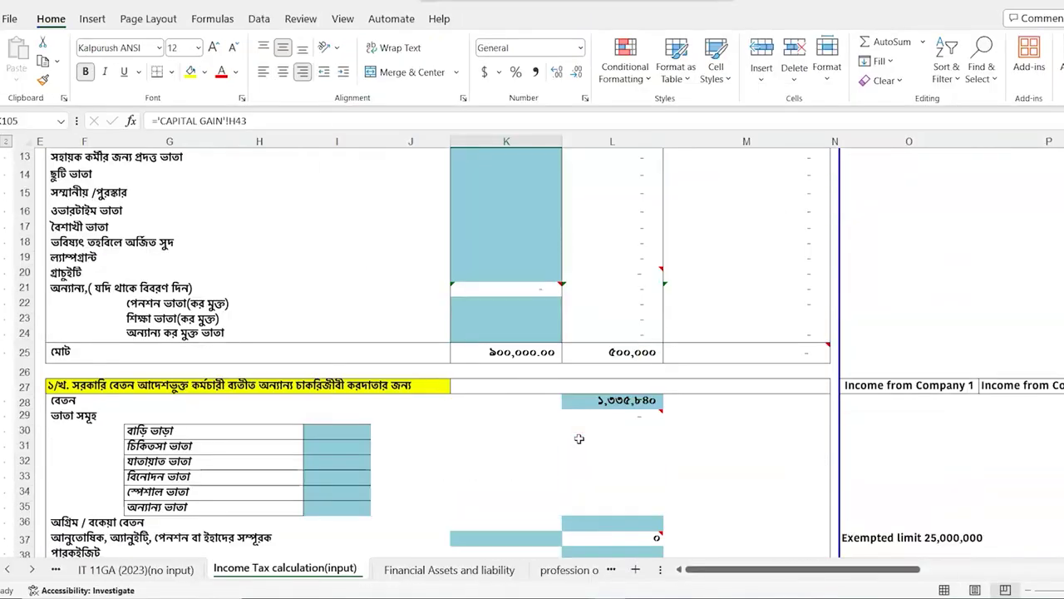
pyautogui.scroll(-6, 579, 439)
pyautogui.scroll(-7, 580, 438)
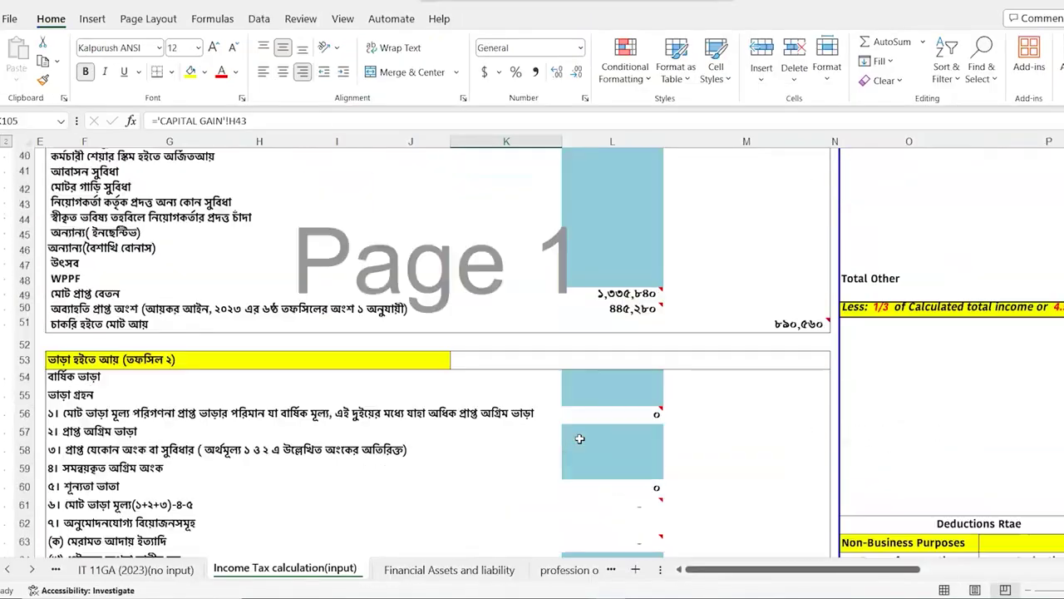
pyautogui.scroll(2, 580, 438)
pyautogui.click(783, 433)
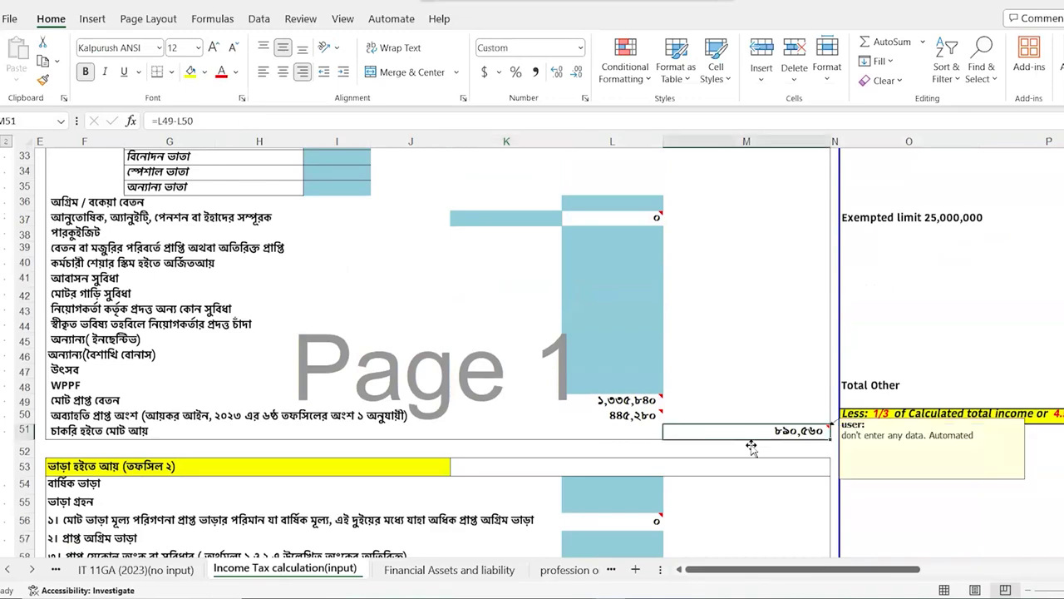
pyautogui.scroll(-9, 644, 455)
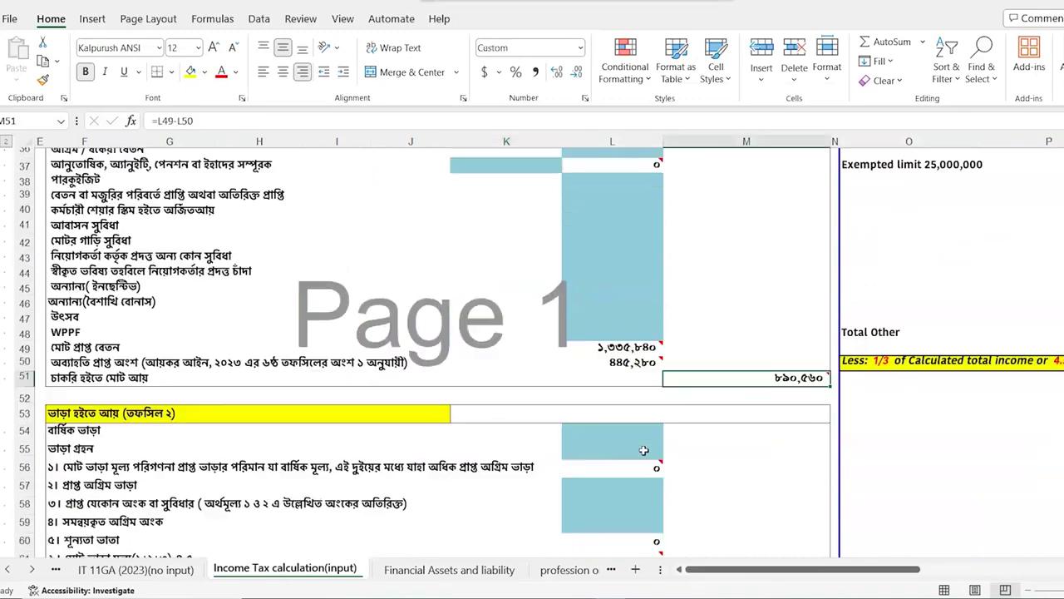
pyautogui.scroll(4, 644, 449)
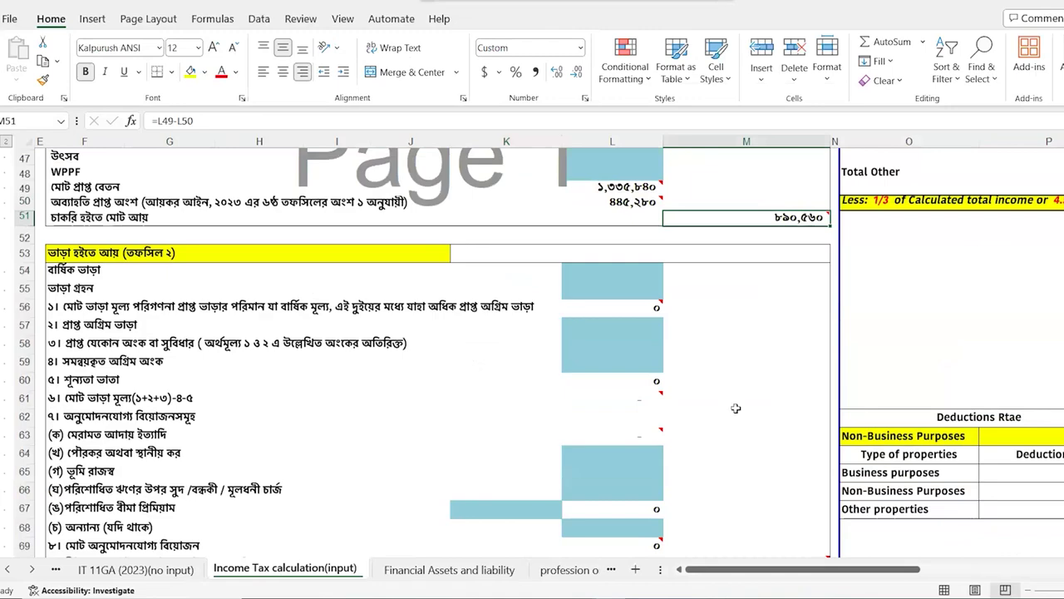
# - Examine the financial assets income section, checking the savings certificate interest and the section total
pyautogui.scroll(-6, 736, 408)
pyautogui.scroll(-2, 736, 408)
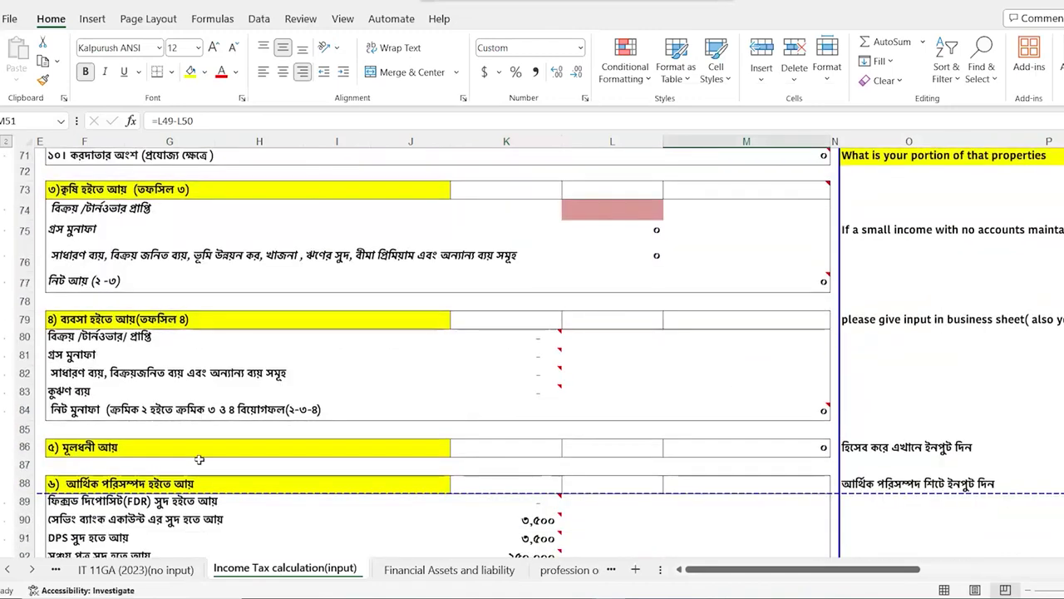
pyautogui.scroll(-2, 326, 405)
pyautogui.scroll(-2, 205, 428)
pyautogui.click(813, 395)
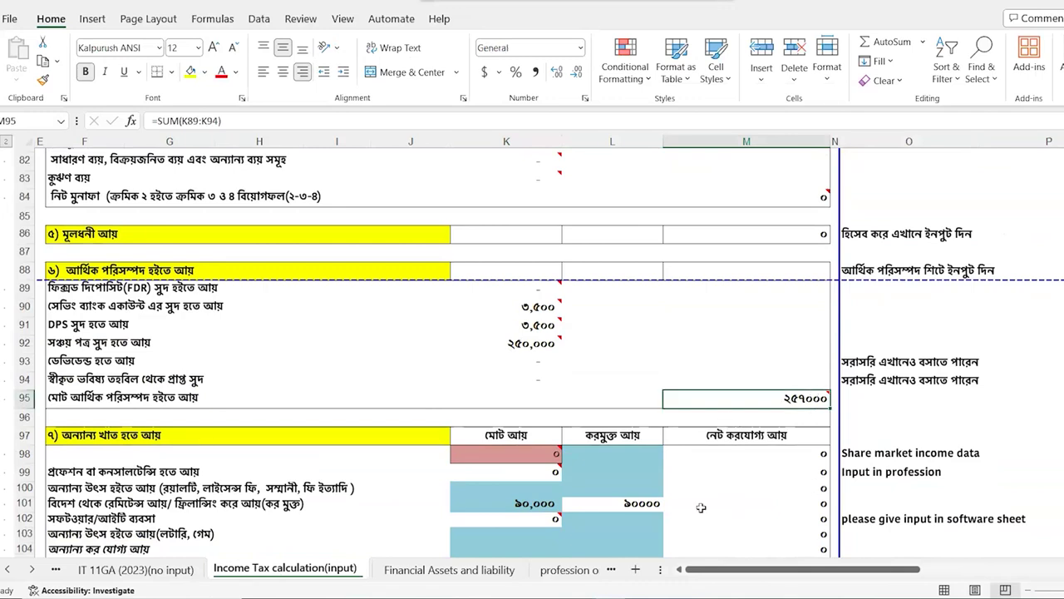
pyautogui.click(512, 345)
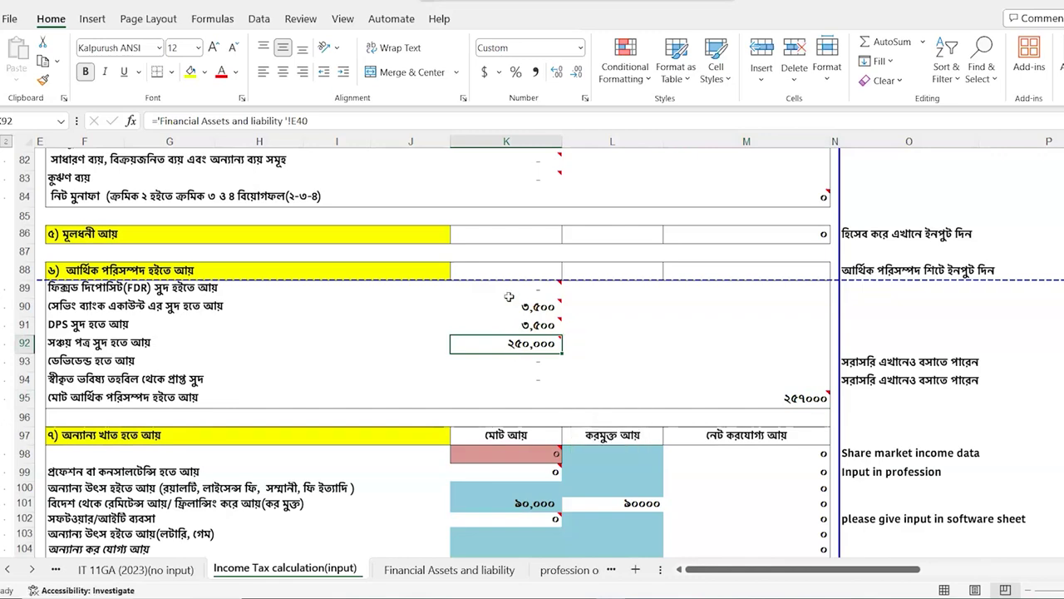
pyautogui.click(779, 404)
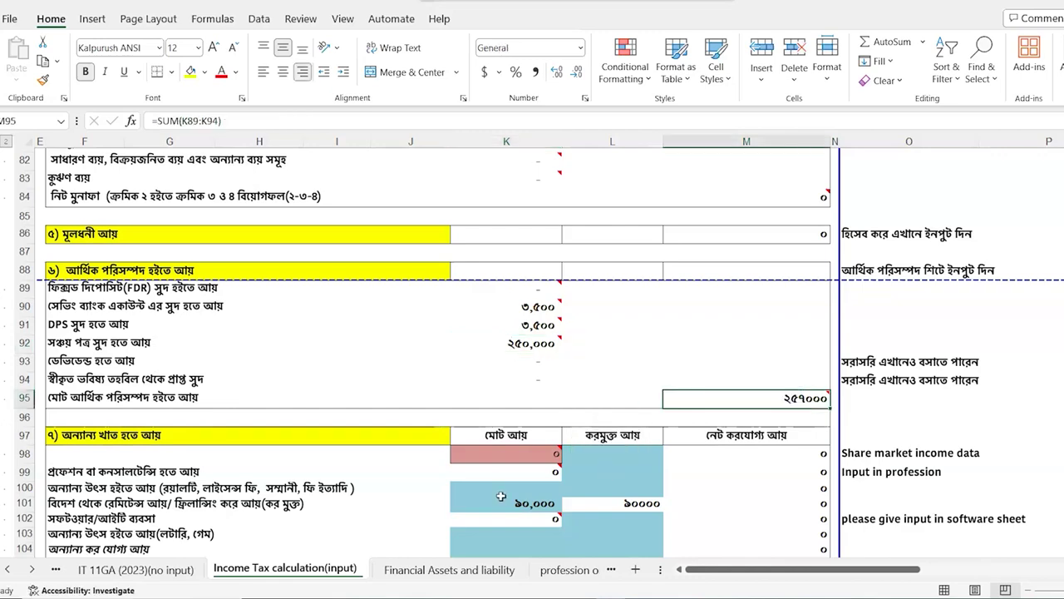
# - Check the foreign remittance/freelancing entry under other income and the net total income in row 111
pyautogui.scroll(-2, 502, 496)
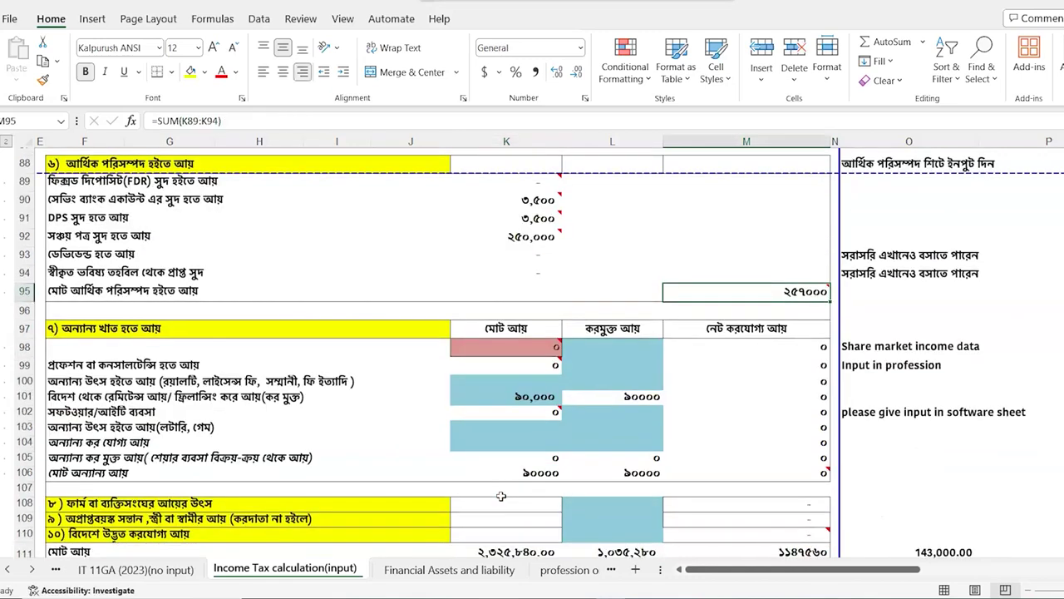
pyautogui.click(546, 394)
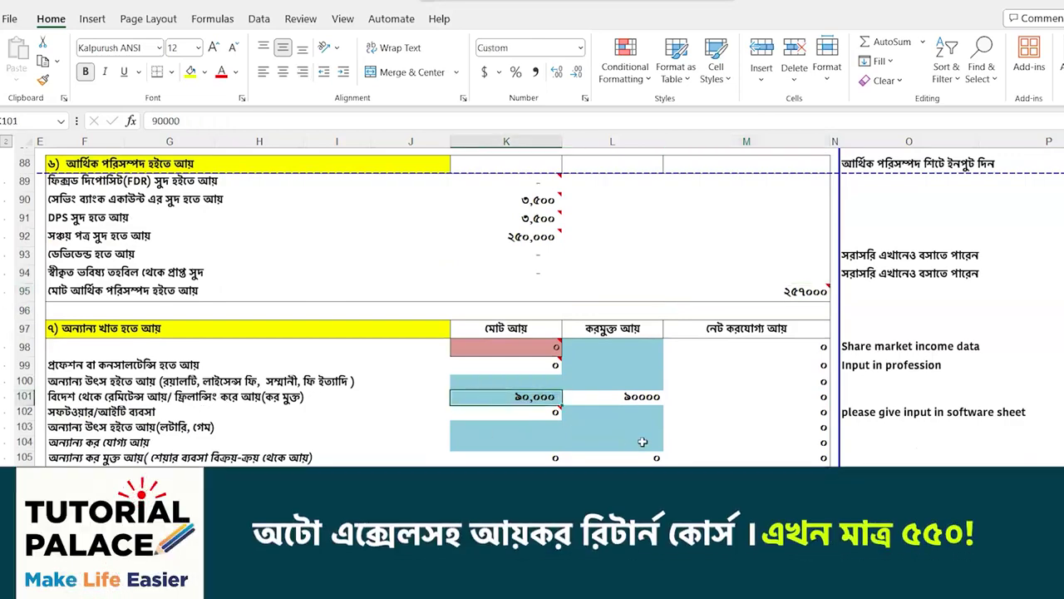
pyautogui.scroll(-2, 642, 441)
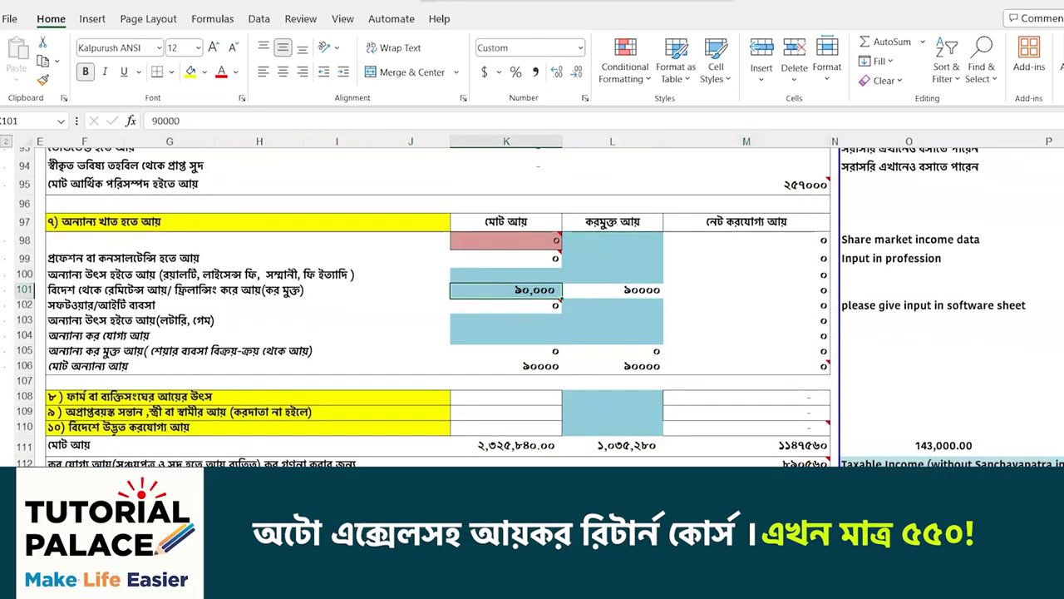
pyautogui.click(794, 446)
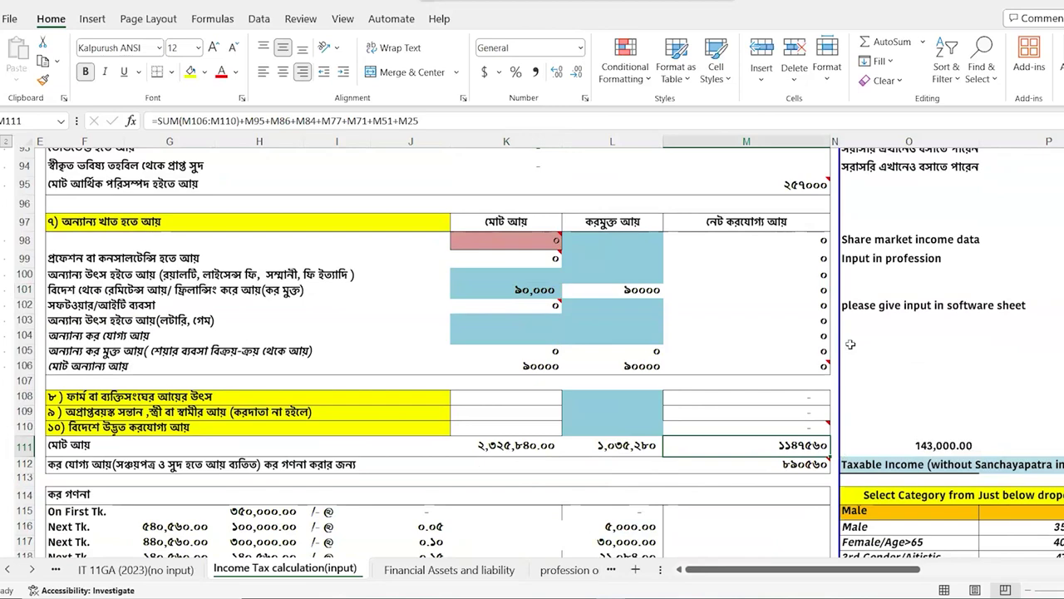
# - Examine the tax computation from the taxable income excluding savings certificates and interest, through the charged tax, to the total tax paid
pyautogui.scroll(-2, 612, 476)
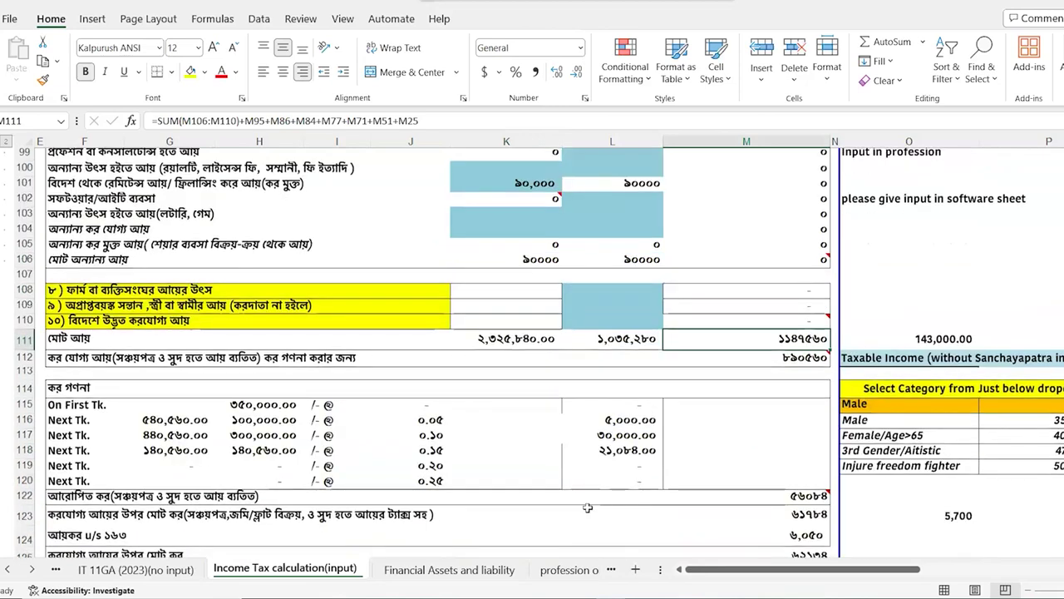
pyautogui.click(89, 360)
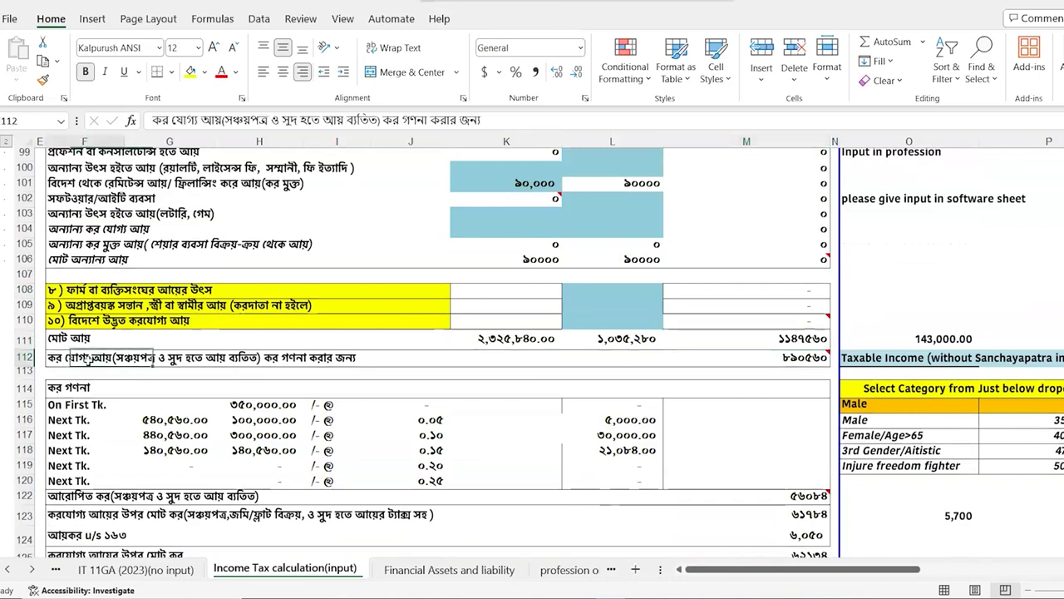
pyautogui.click(790, 358)
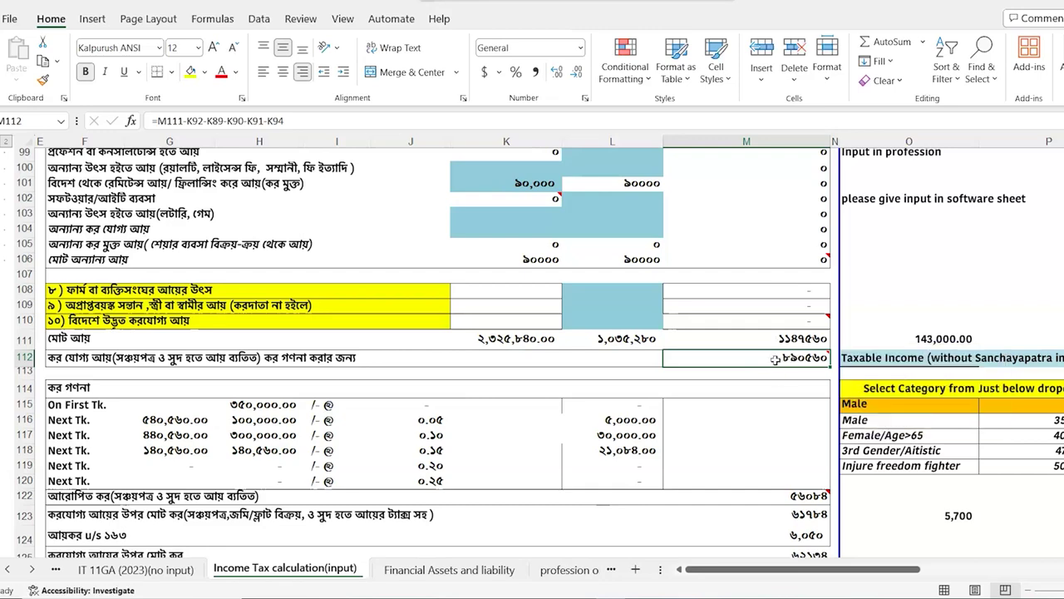
pyautogui.scroll(-2, 216, 397)
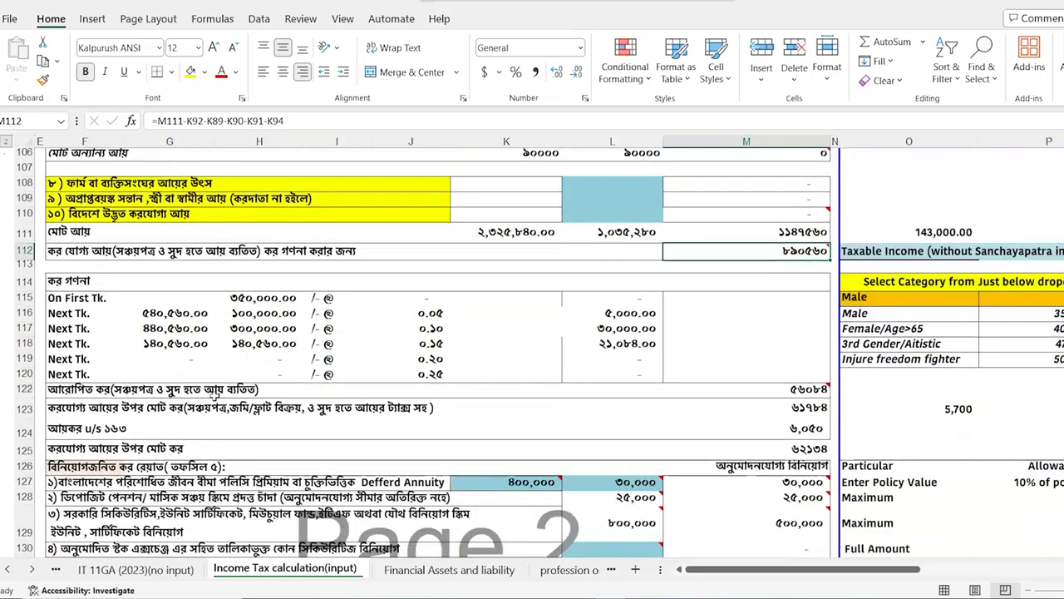
pyautogui.click(766, 389)
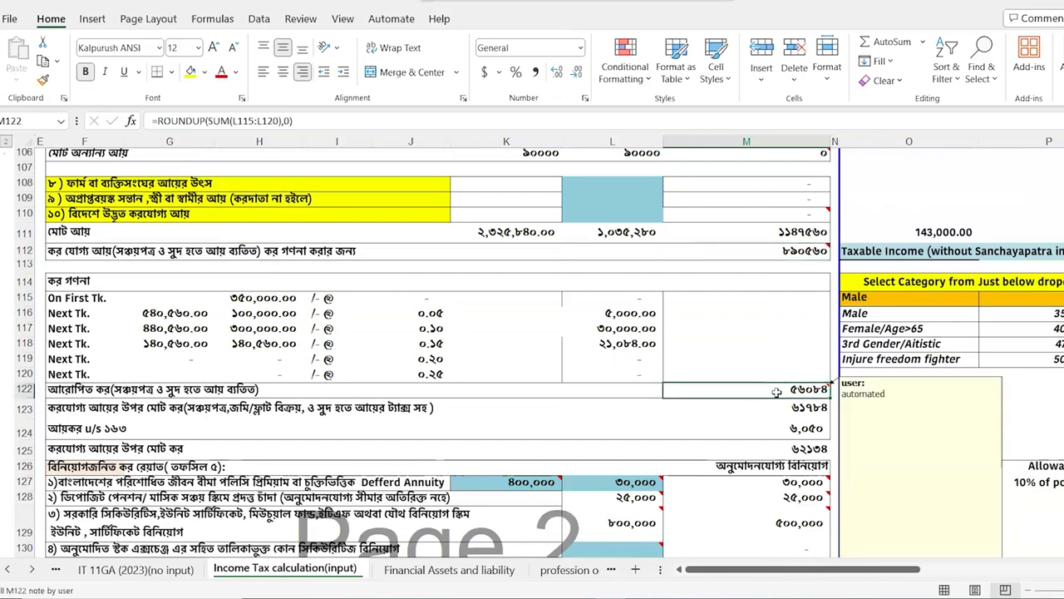
pyautogui.scroll(-12, 621, 422)
pyautogui.click(646, 461)
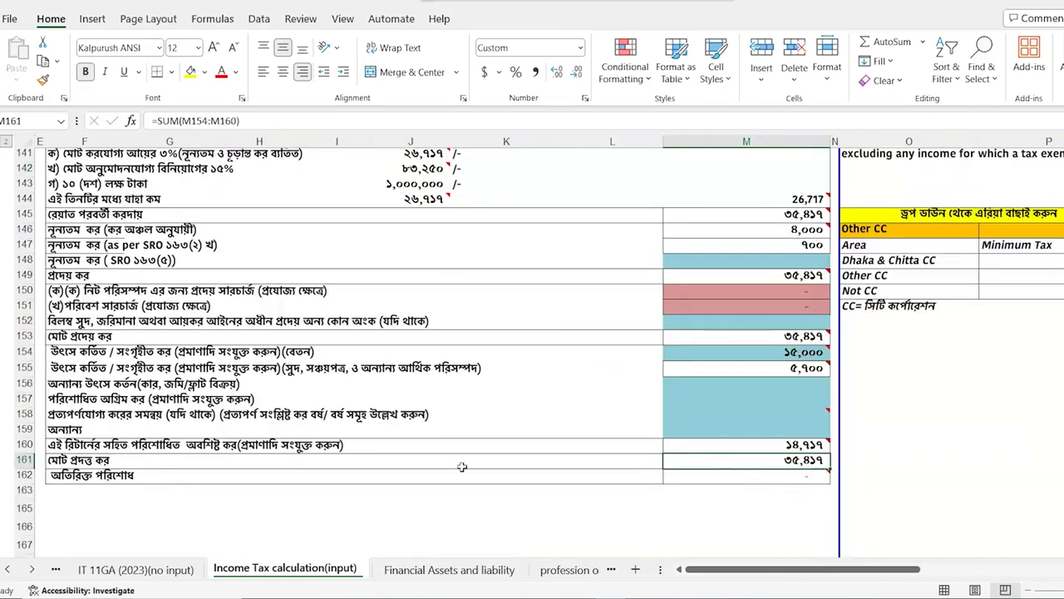
# - Go to the sheet with the expense and asset-liability statements and examine its deducted tax, loan interest and total income source cells
pyautogui.hotkey('ctrl', 'pagedown')
pyautogui.scroll(3, 788, 452)
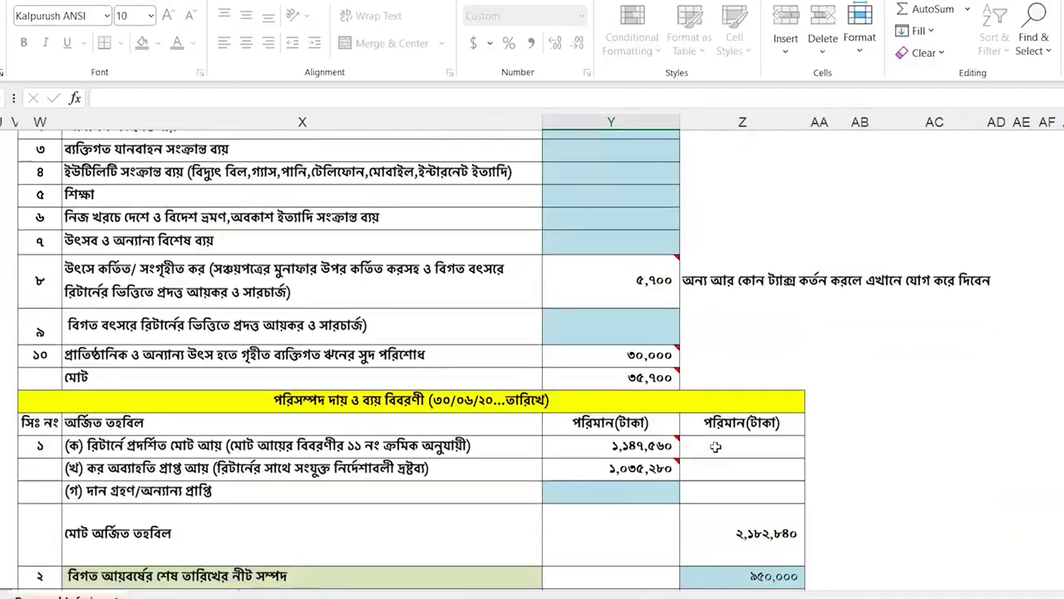
pyautogui.scroll(-1, 715, 446)
pyautogui.click(637, 216)
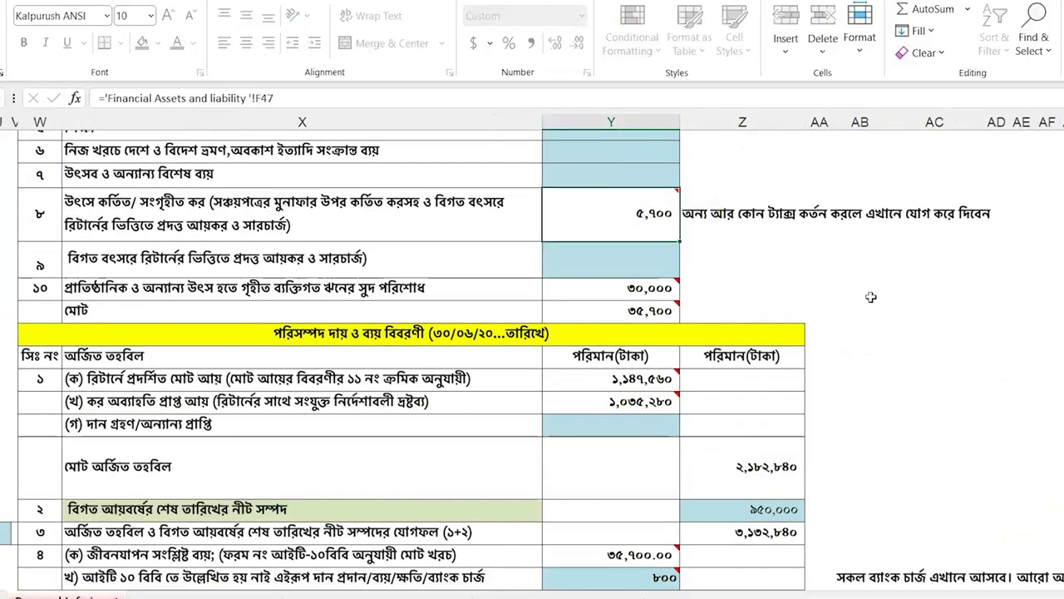
pyautogui.scroll(2, 870, 297)
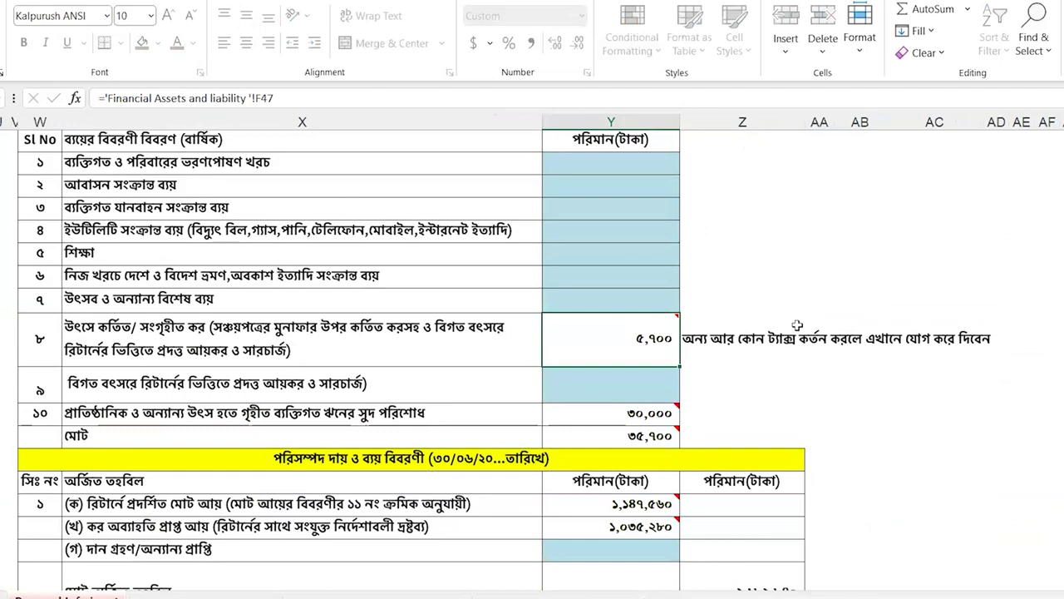
pyautogui.click(204, 411)
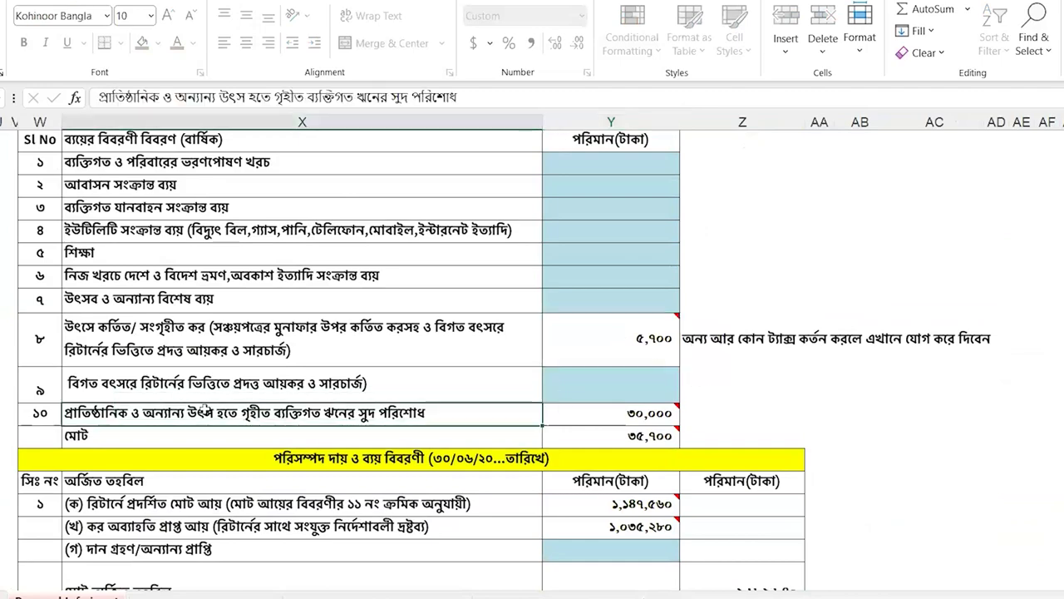
pyautogui.click(617, 421)
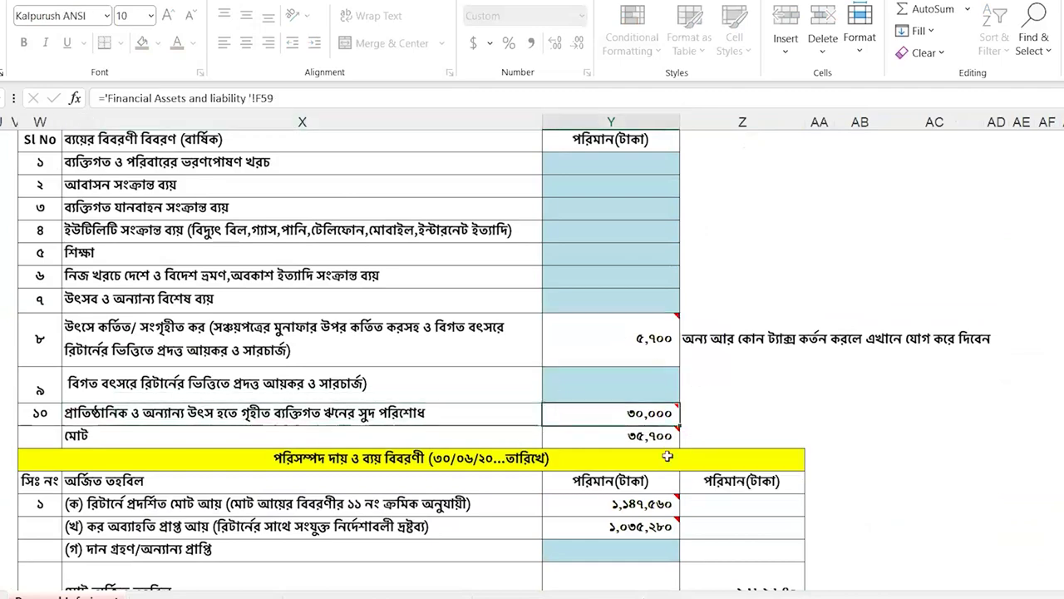
pyautogui.scroll(-2, 668, 457)
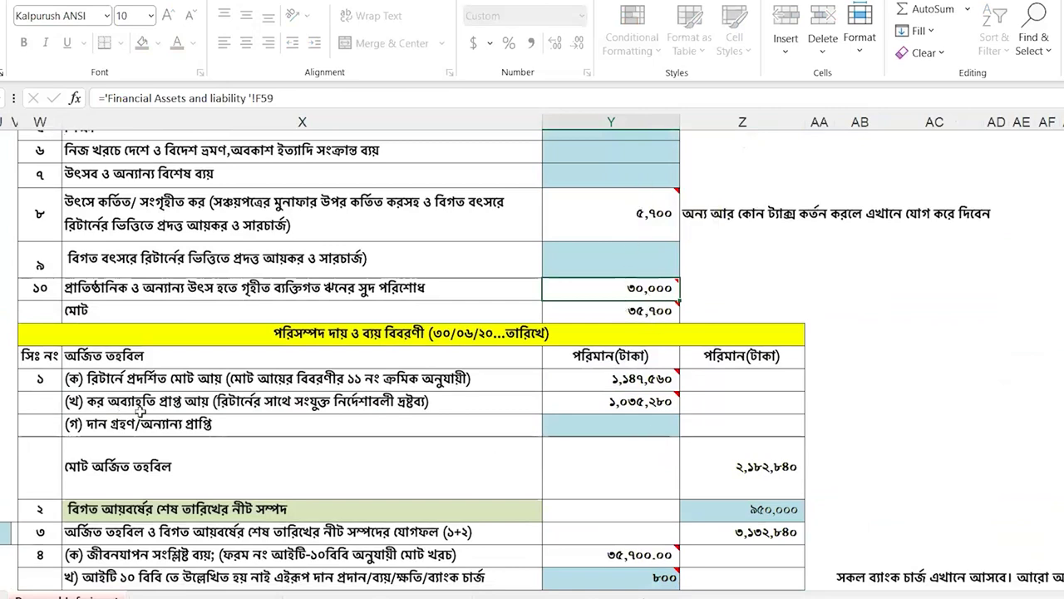
pyautogui.click(594, 383)
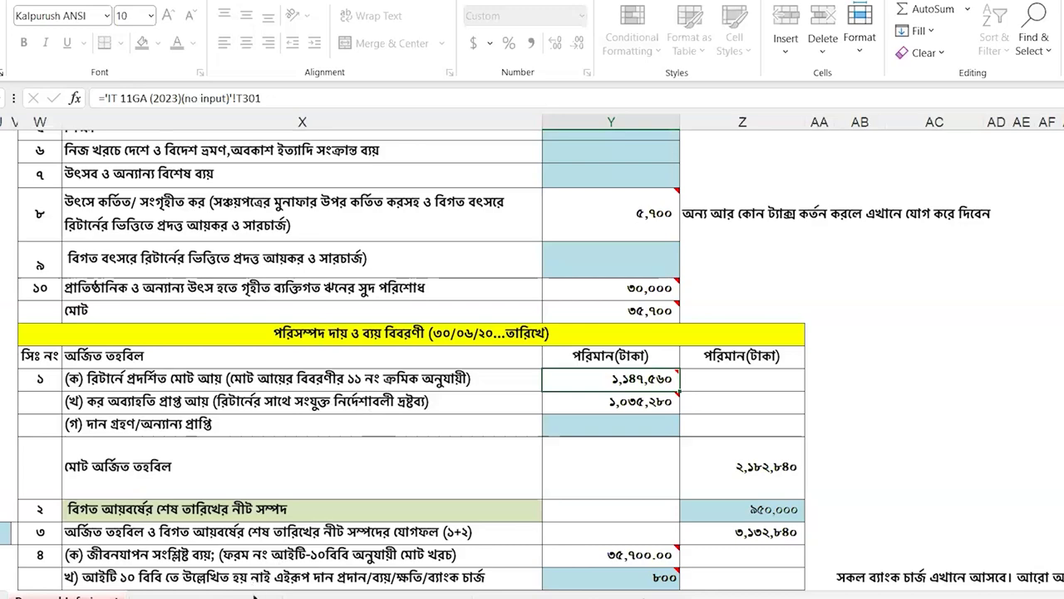
# - Review the income heads that make up total income on the IT 11GA sheet and return to the asset-liability statement
pyautogui.click(254, 597)
pyautogui.scroll(-10, 389, 439)
pyautogui.scroll(2, 389, 439)
pyautogui.moveTo(599, 165); pyautogui.dragTo(605, 222)
pyautogui.moveTo(631, 255); pyautogui.dragTo(611, 420)
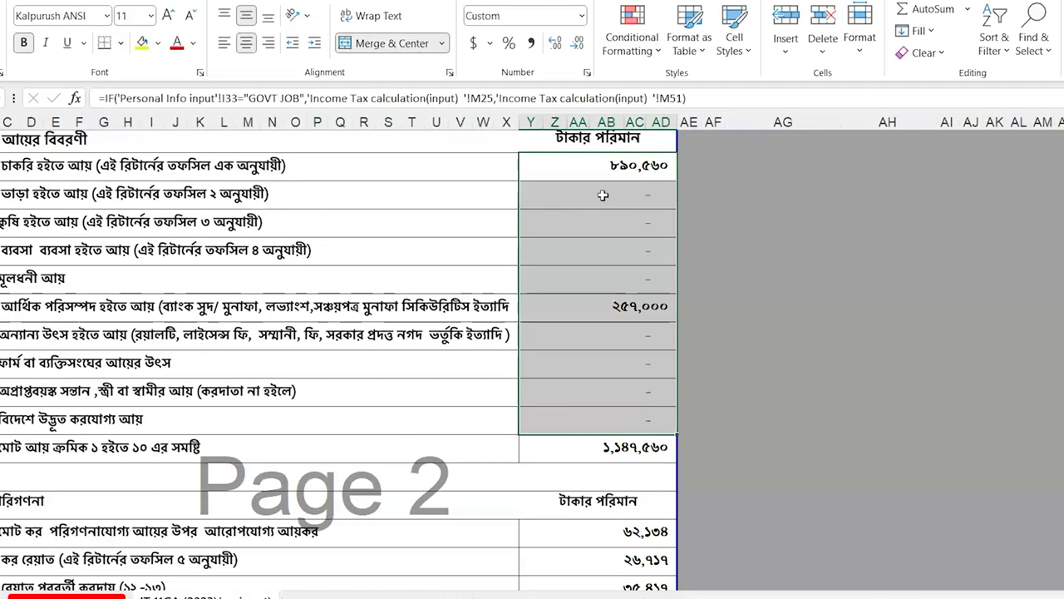
pyautogui.click(84, 595)
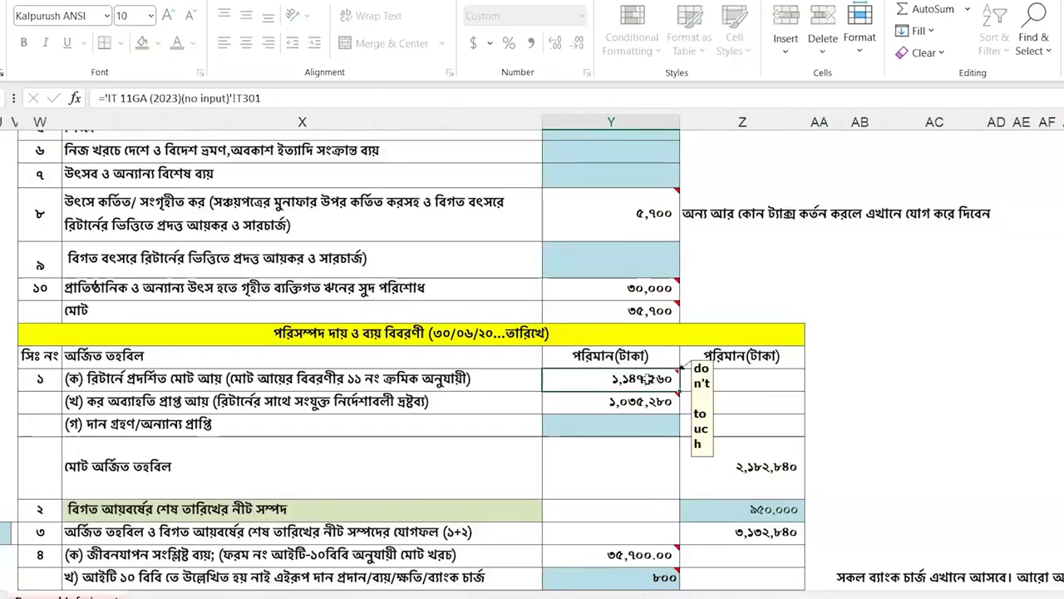
# - Examine the tax-exempt income source, the earned fund items and the formula behind the total earned fund
pyautogui.click(186, 407)
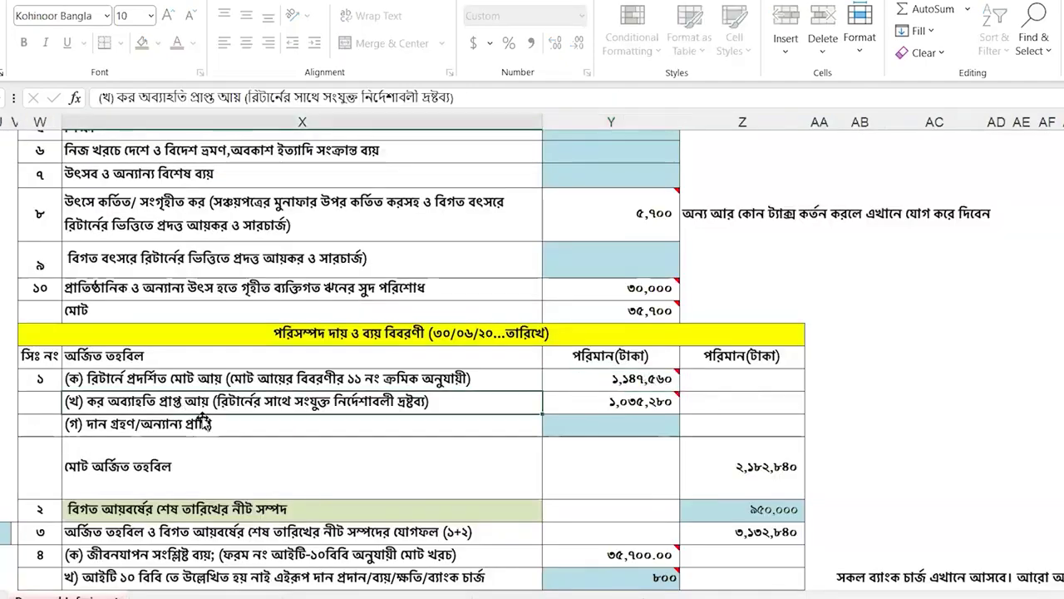
pyautogui.click(646, 402)
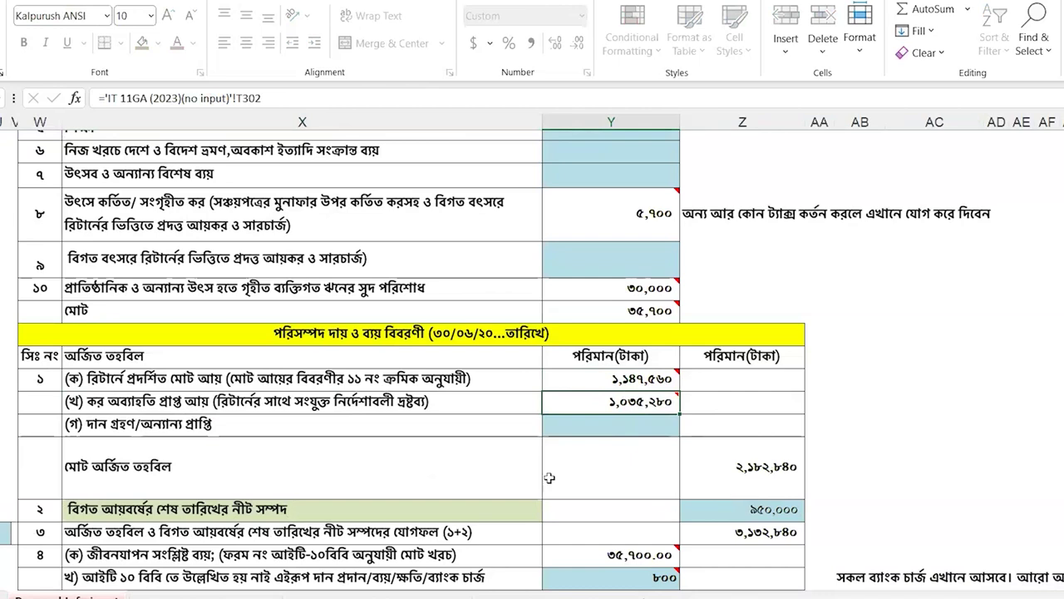
pyautogui.click(142, 475)
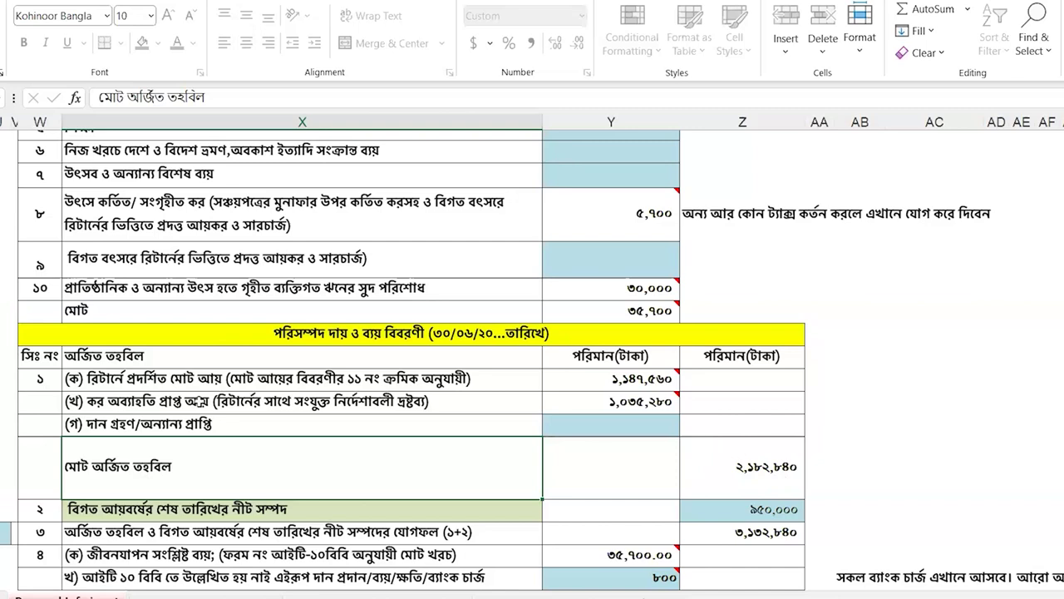
pyautogui.moveTo(95, 357); pyautogui.dragTo(170, 444)
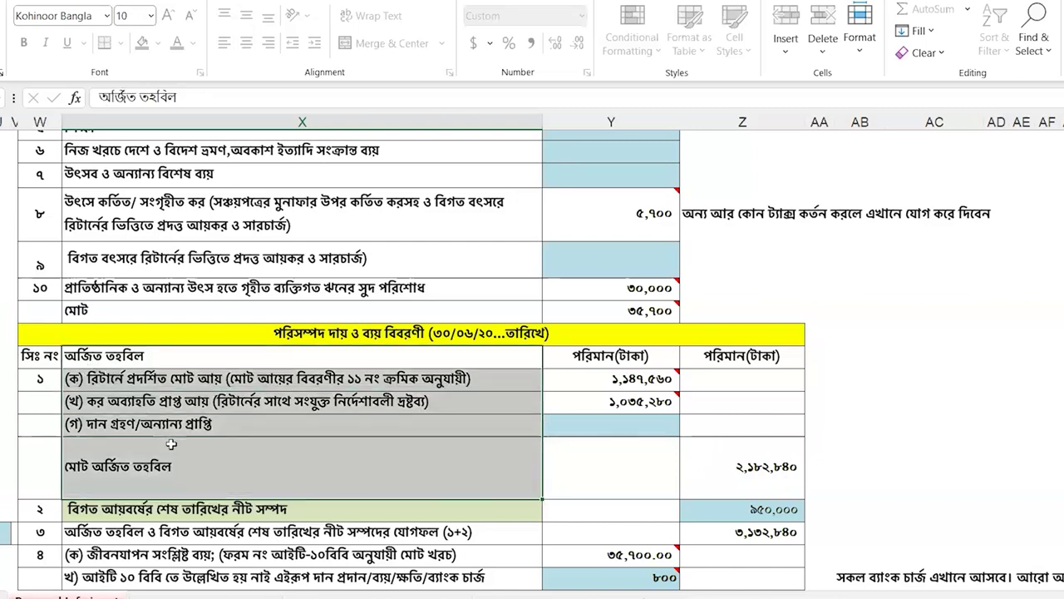
pyautogui.click(710, 476)
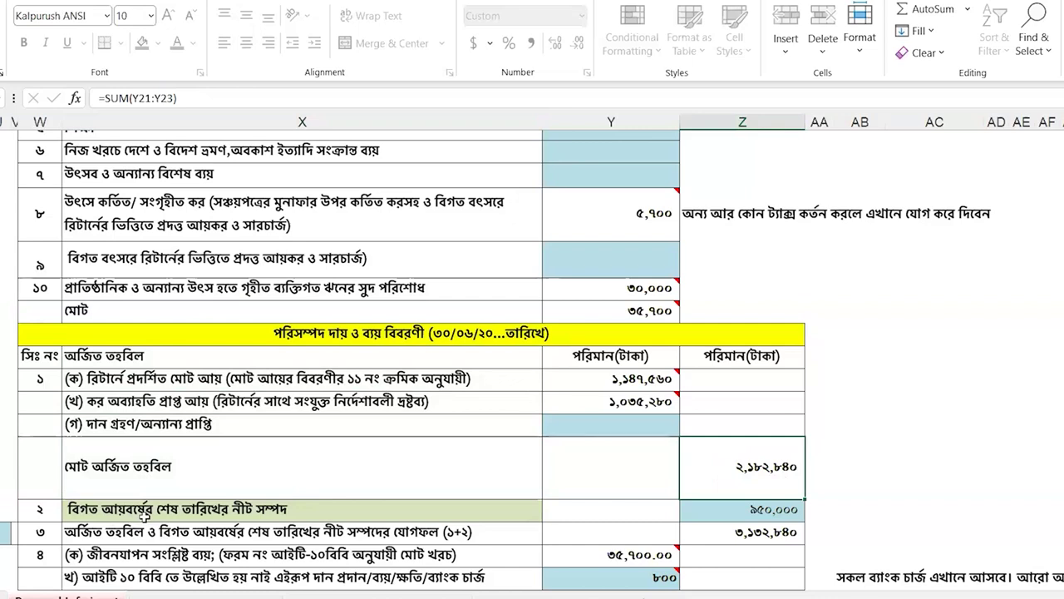
# - Set the net assets at the last date of the previous income year to 1500000
pyautogui.click(766, 516)
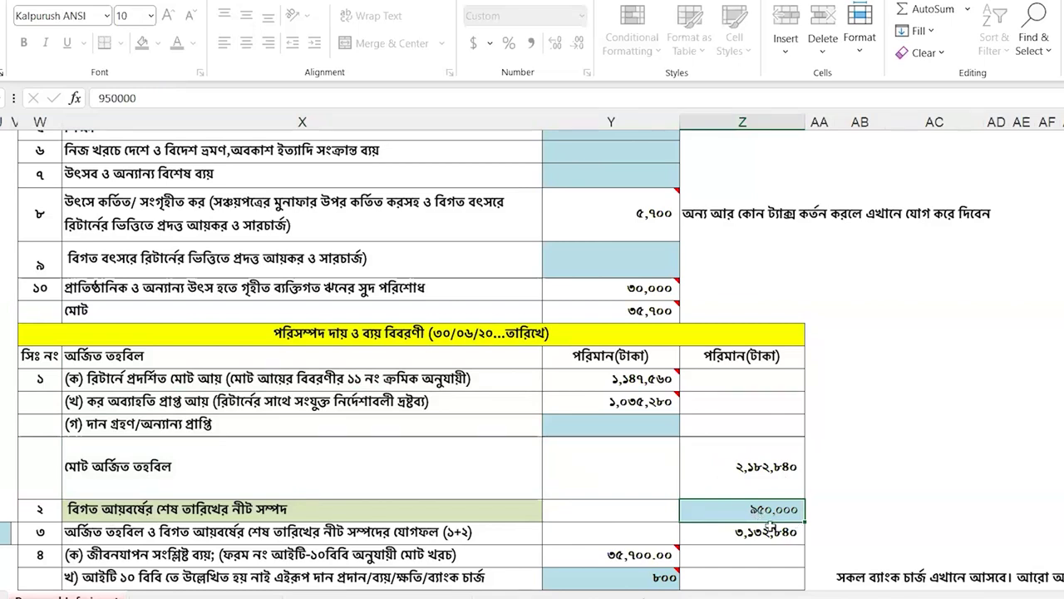
pyautogui.write('1')
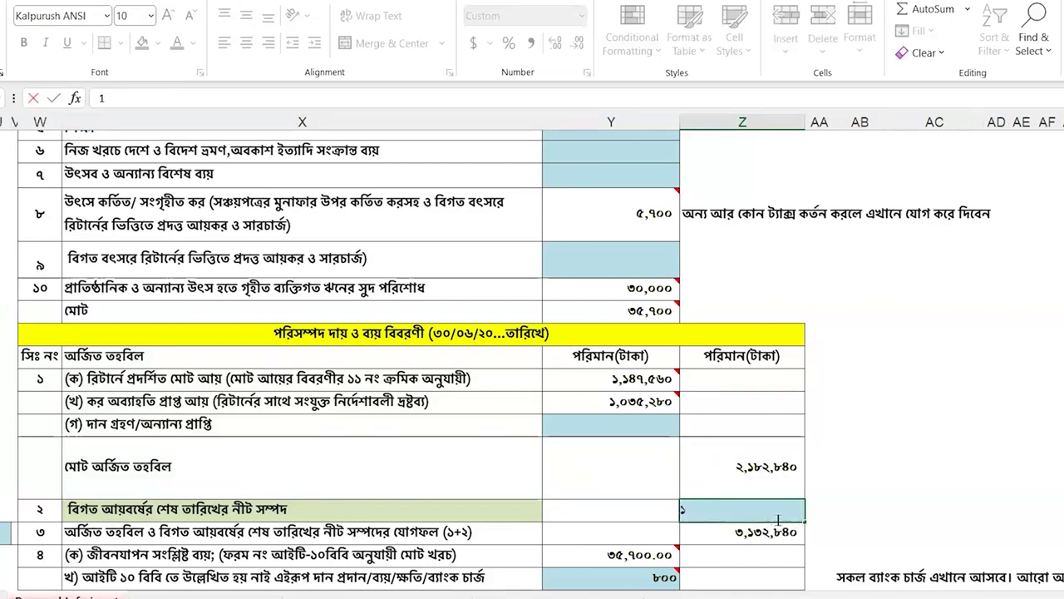
pyautogui.write('50000')
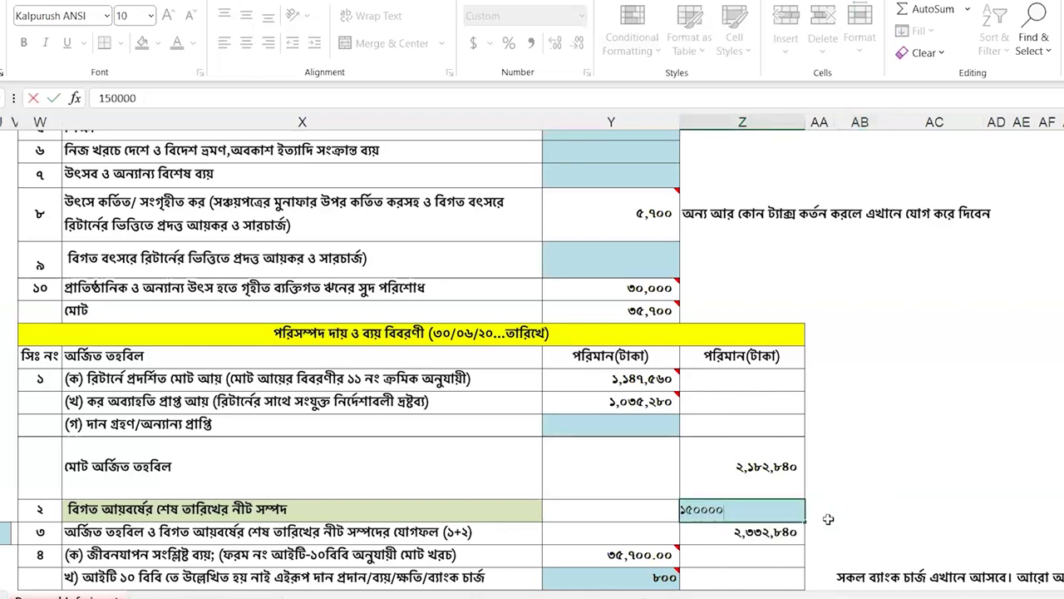
pyautogui.write('0')
pyautogui.click(877, 510)
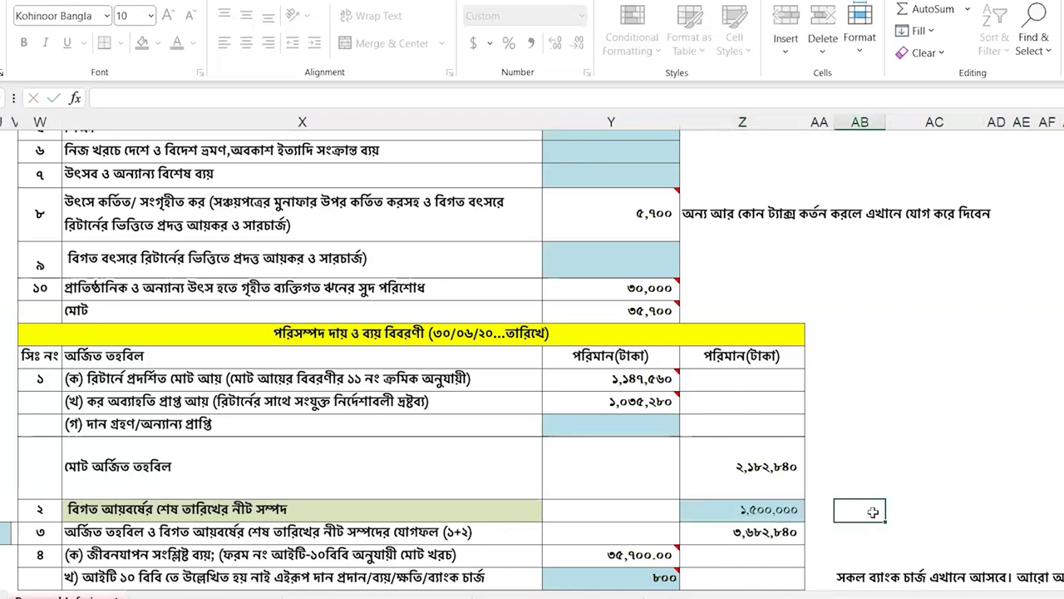
# - Examine the total earned fund and the row 3 formula that adds it to the previous year's net assets
pyautogui.click(770, 517)
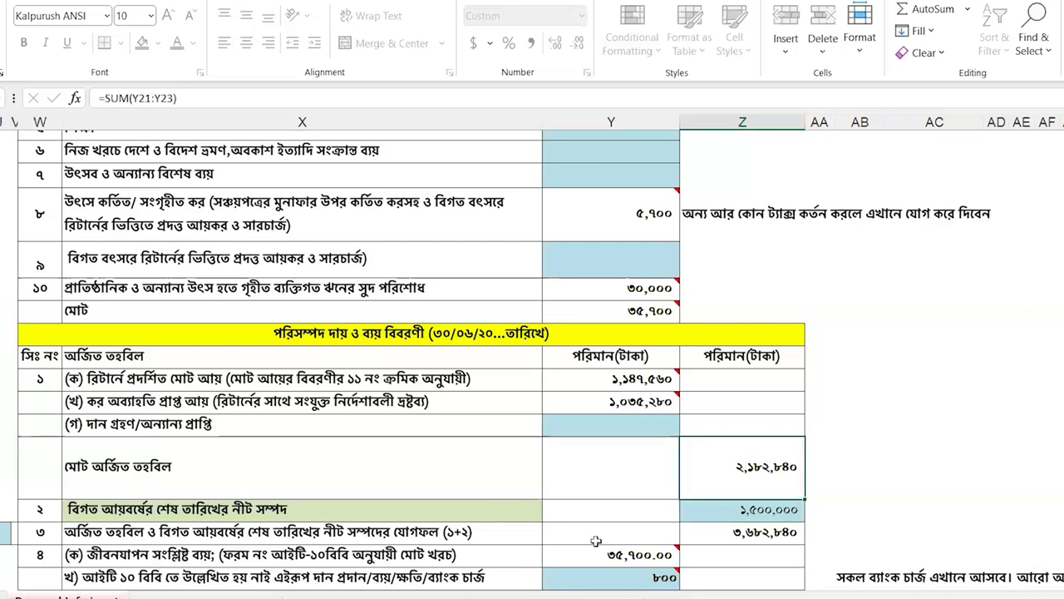
pyautogui.click(90, 529)
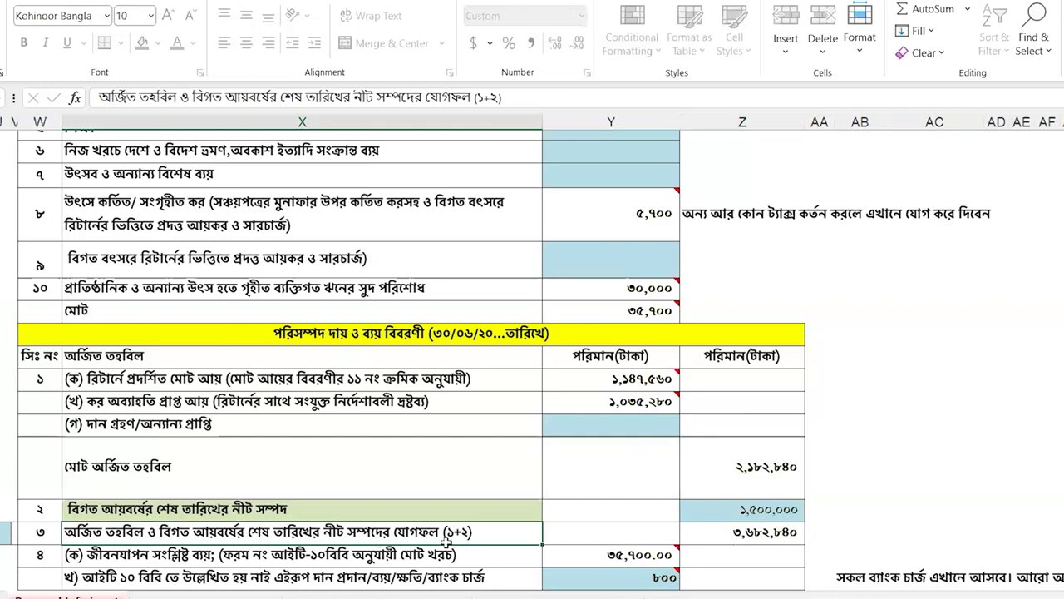
pyautogui.click(754, 533)
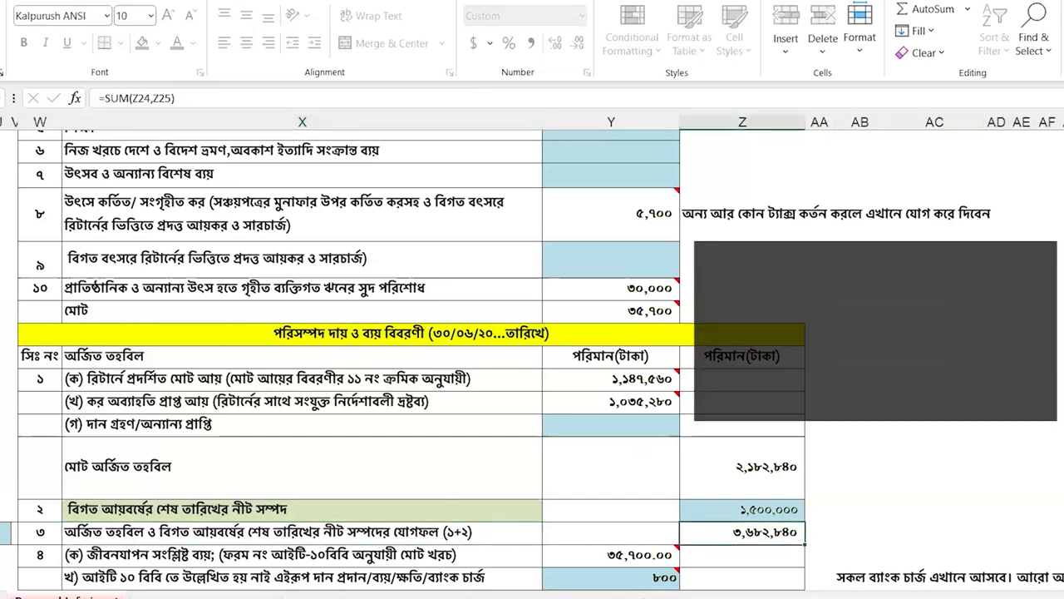
pyautogui.scroll(-3, 328, 397)
pyautogui.scroll(-1, 329, 398)
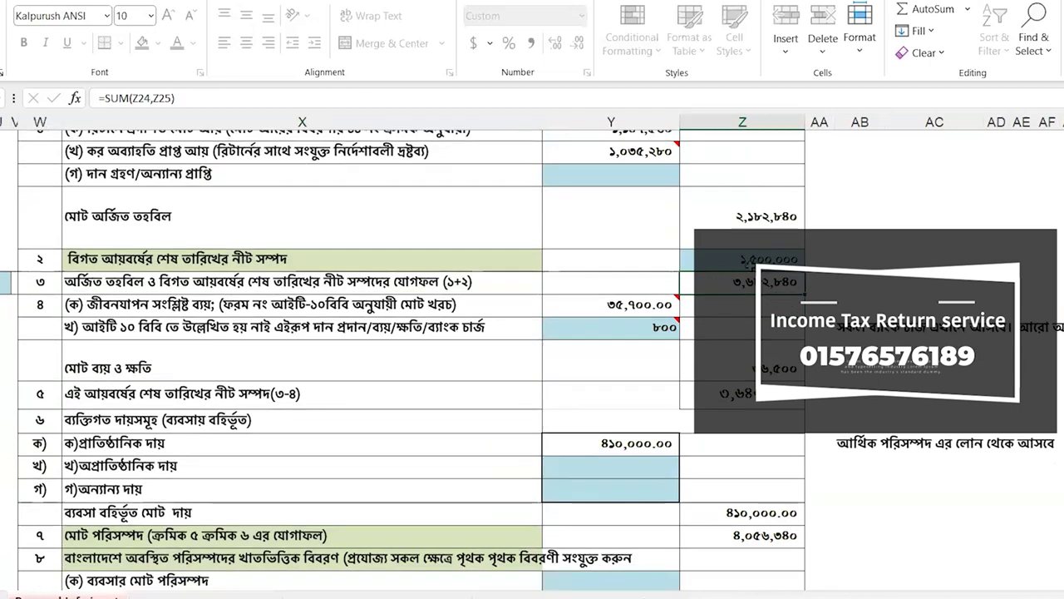
pyautogui.scroll(2, 751, 283)
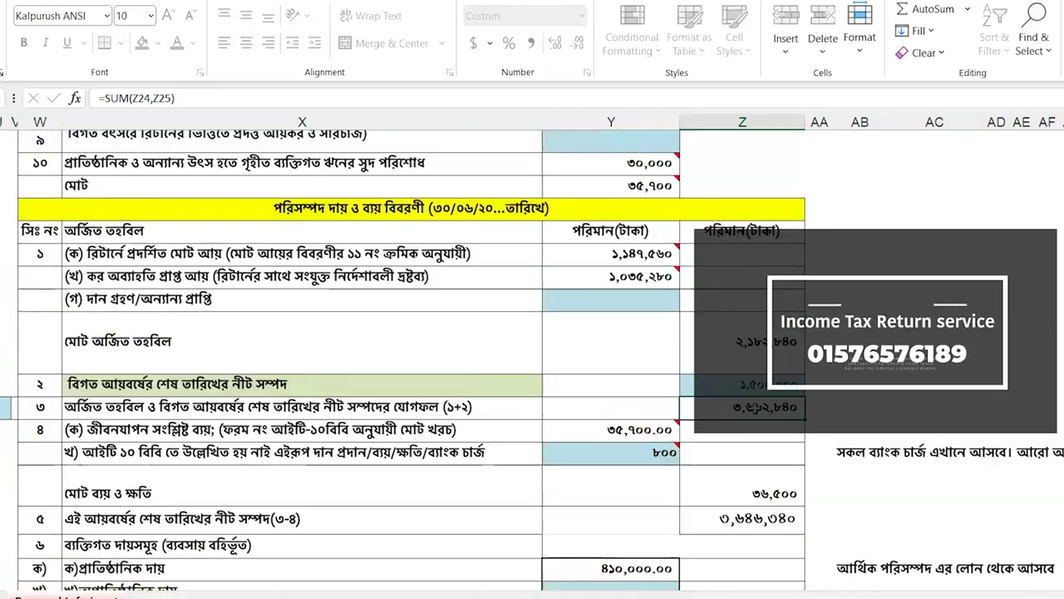
pyautogui.scroll(-2, 750, 407)
# - Check the living expense row under item 4 and trace its amount to the expense statement total
pyautogui.click(284, 308)
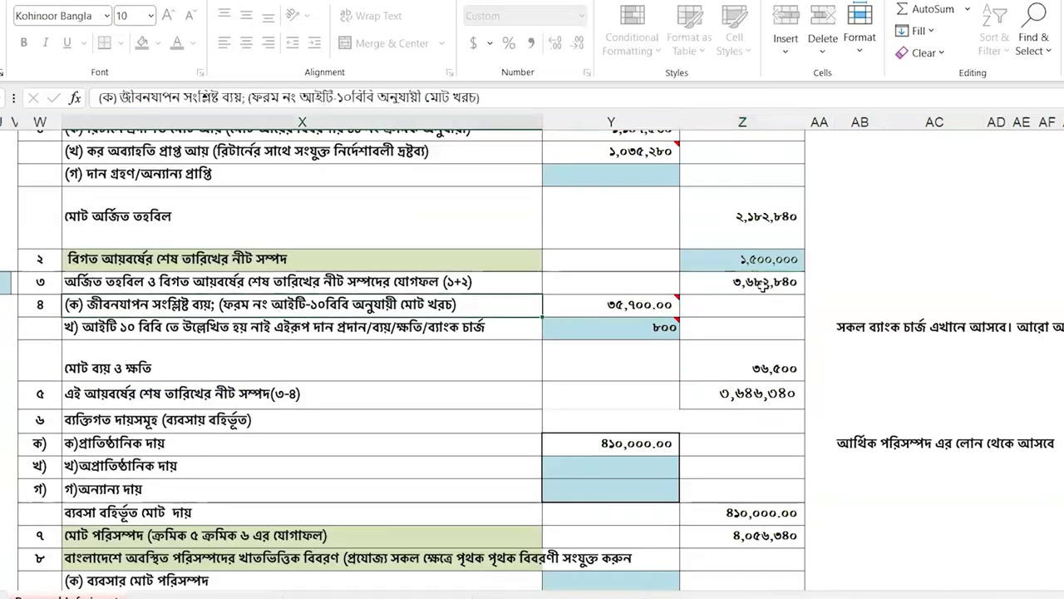
pyautogui.click(764, 285)
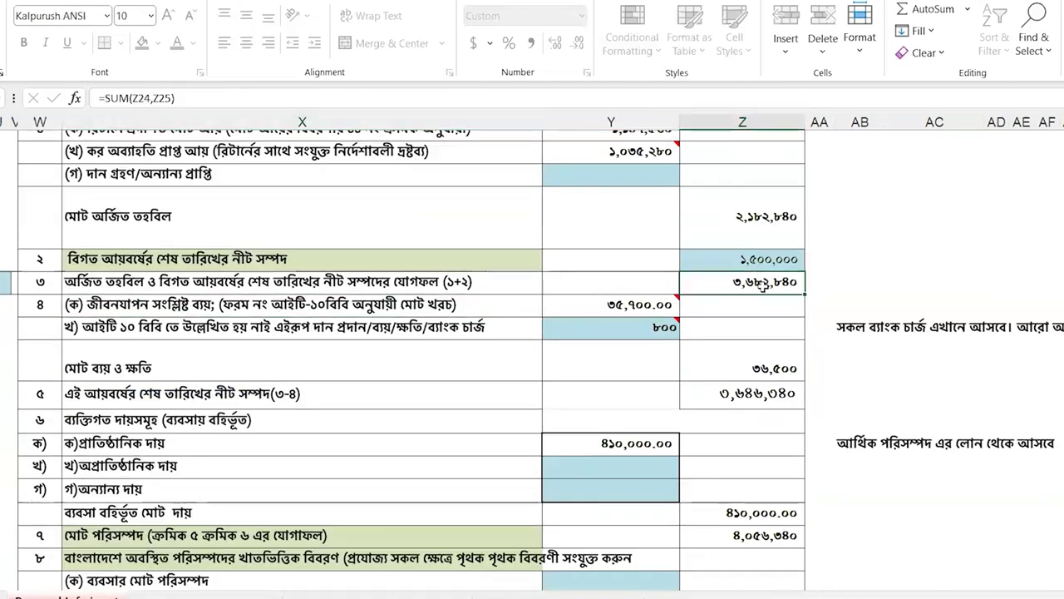
pyautogui.click(650, 304)
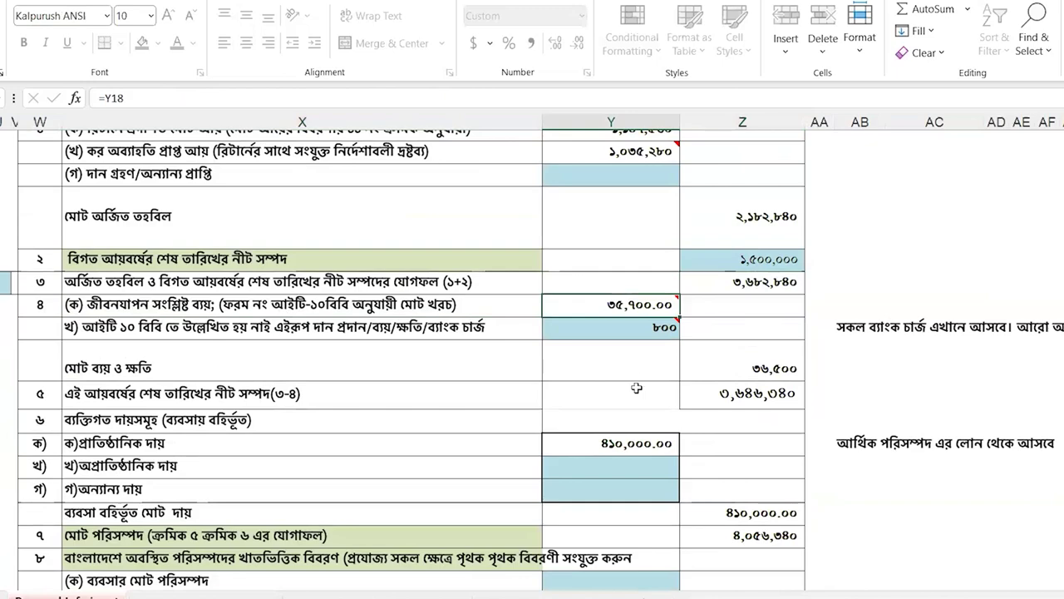
pyautogui.scroll(2, 637, 388)
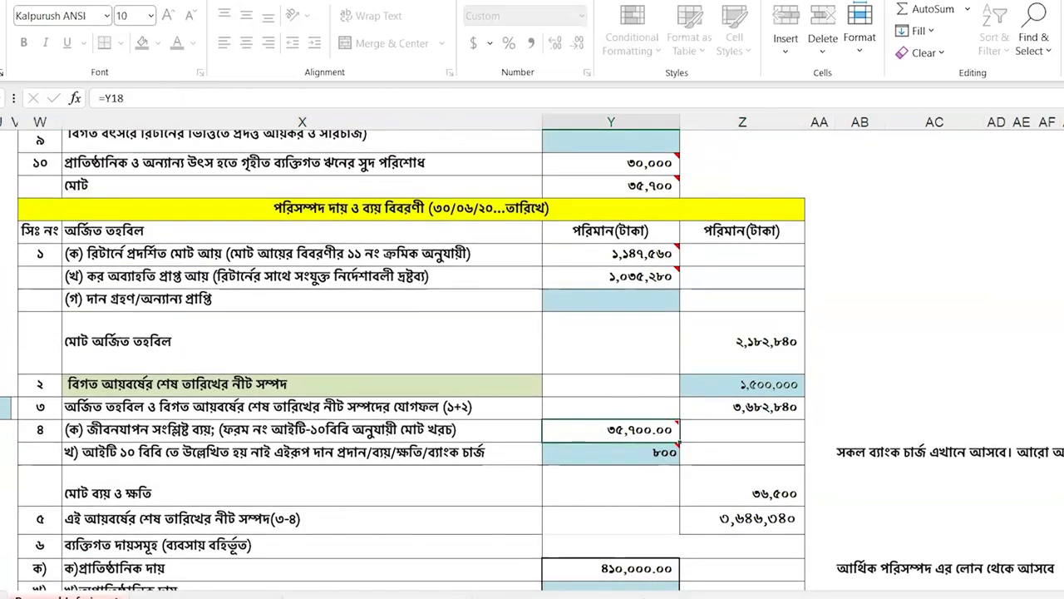
# - Switch to the Word quiz document and look up the food and clothing cost in the living expense table
pyautogui.hotkey('alt', 'Tab')
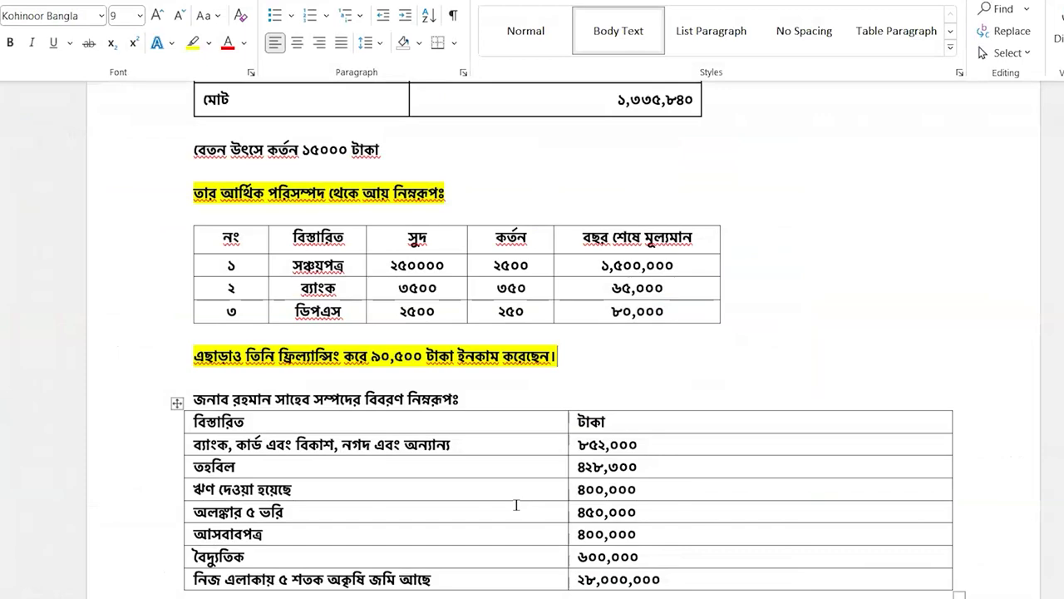
pyautogui.scroll(-2, 517, 504)
pyautogui.scroll(-4, 349, 542)
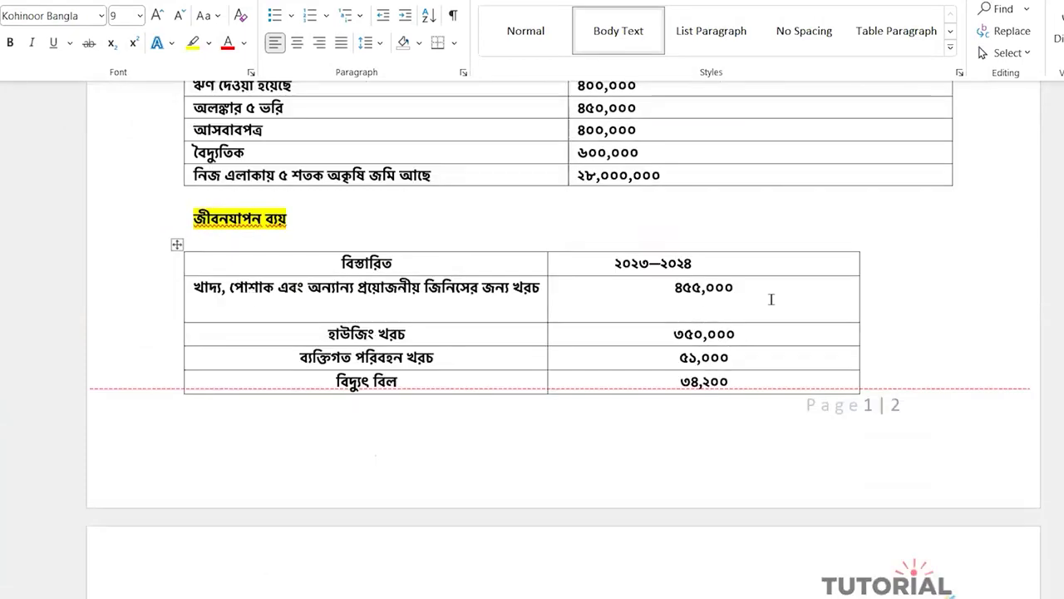
# - Switch back to the Excel workbook and enter 455000 as the personal and family maintenance expense
pyautogui.hotkey('alt', 'Tab')
pyautogui.click(592, 291)
pyautogui.write('455000')
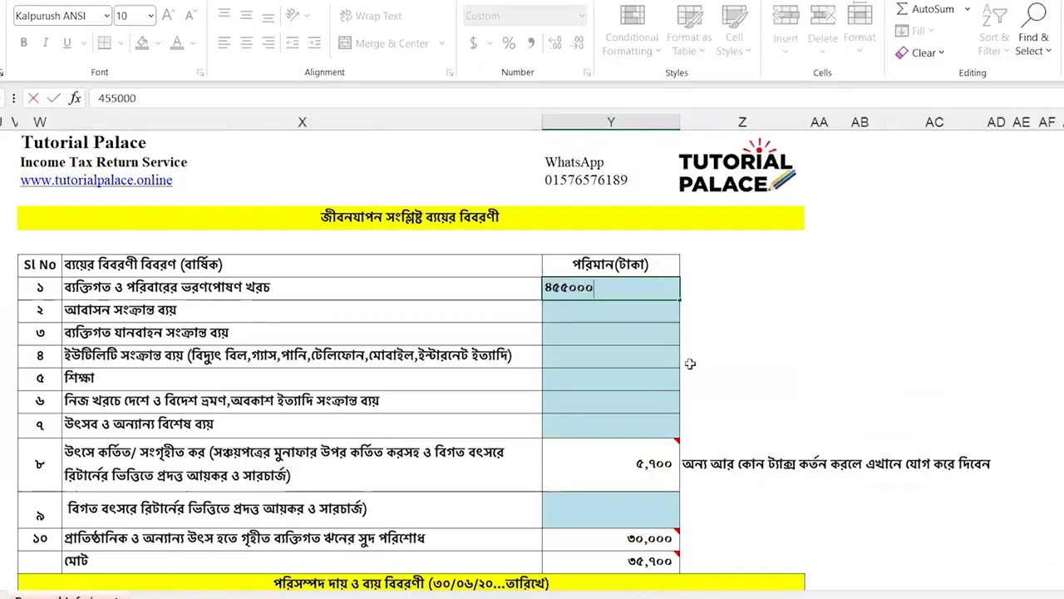
pyautogui.press('BackSpace')
pyautogui.click(767, 331)
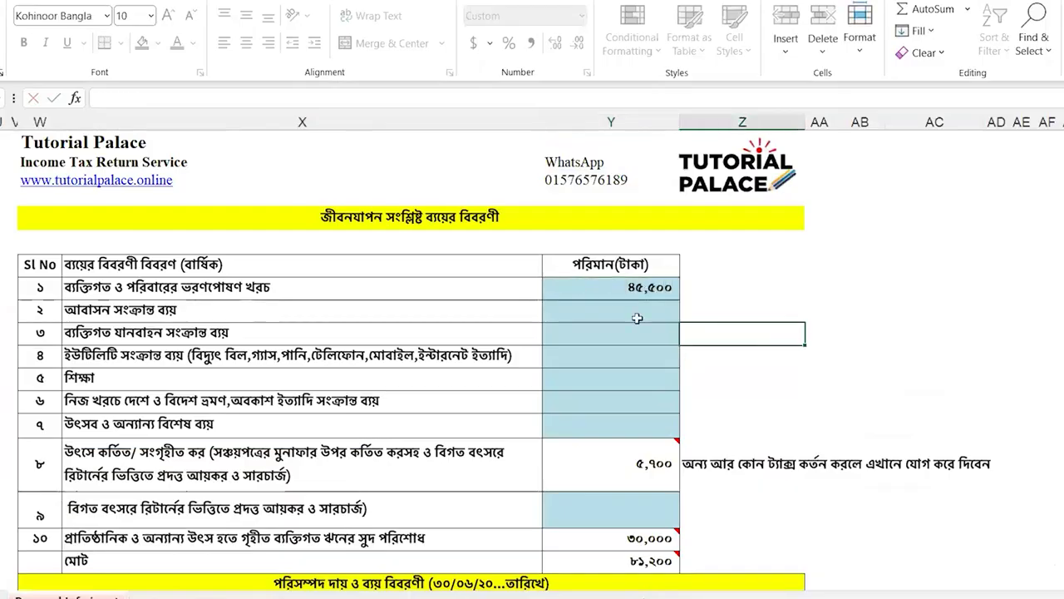
pyautogui.click(656, 287)
pyautogui.doubleClick(659, 287)
pyautogui.write('0')
pyautogui.click(772, 295)
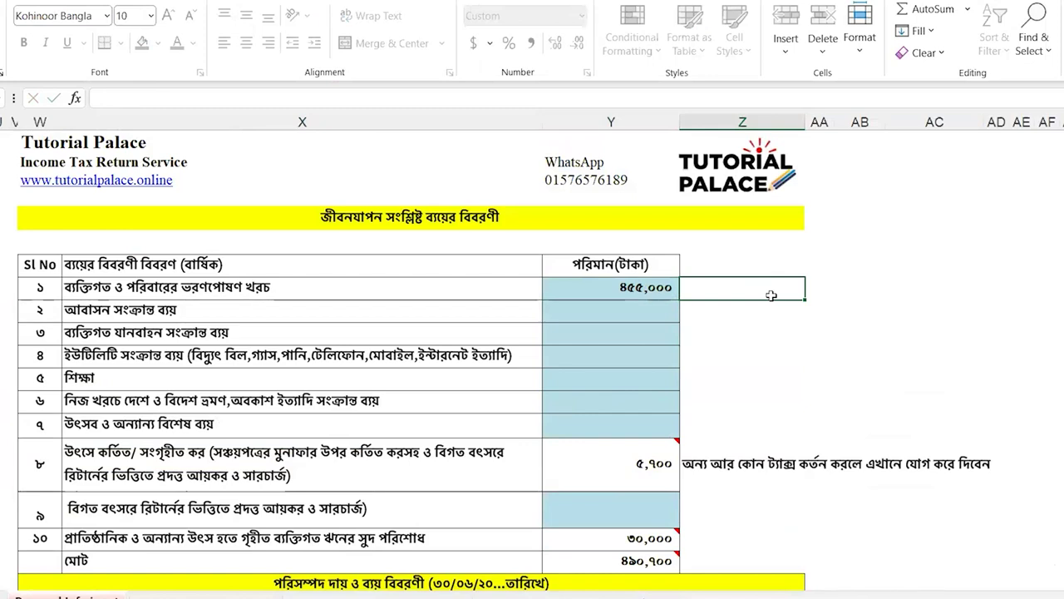
# - Compare the total earned fund in the asset statement with the updated living expense total
pyautogui.scroll(-5, 772, 295)
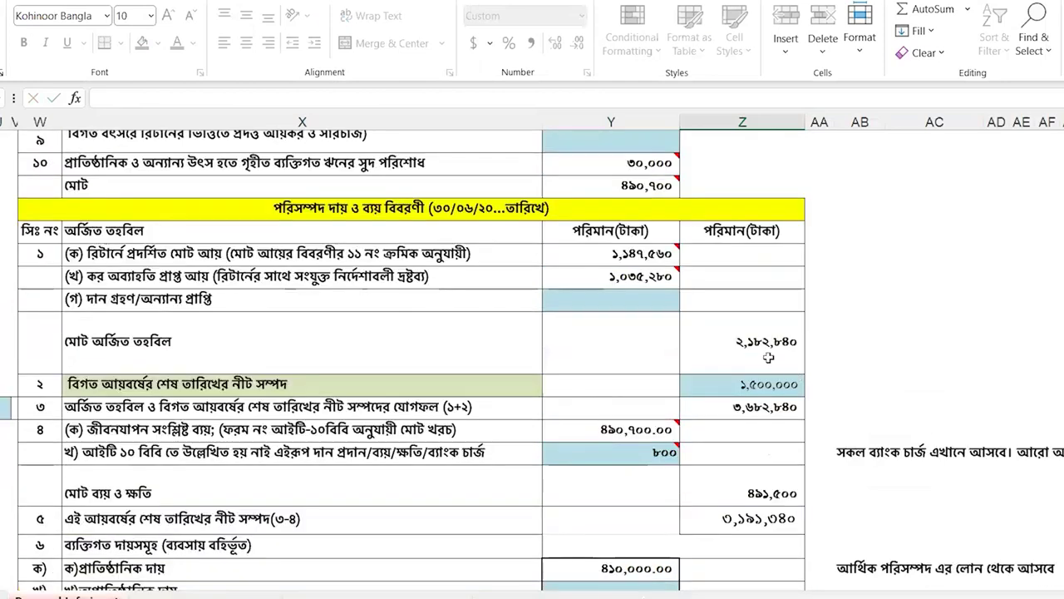
pyautogui.click(759, 348)
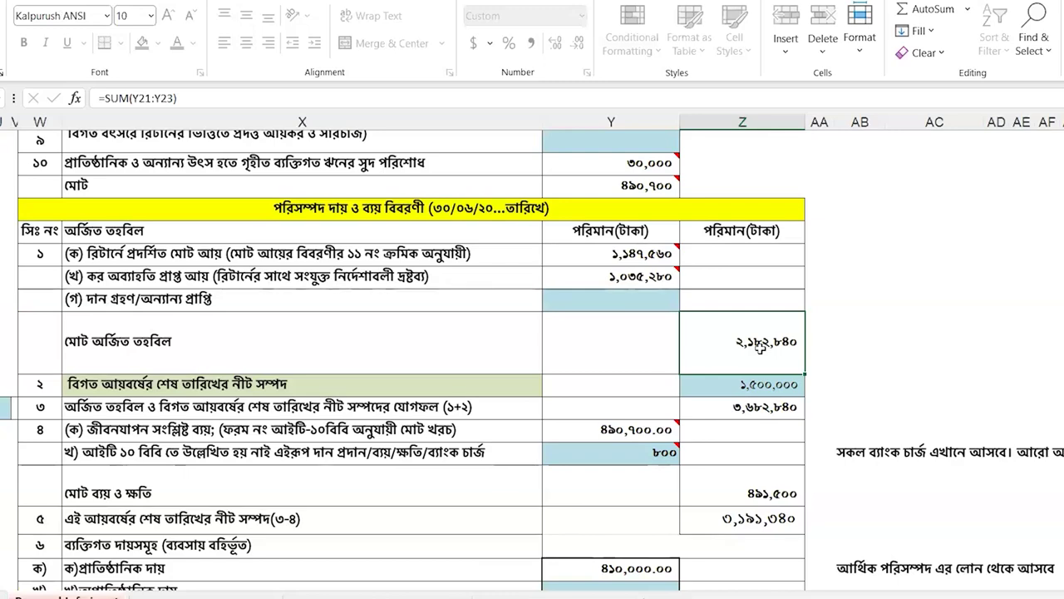
pyautogui.scroll(4, 759, 348)
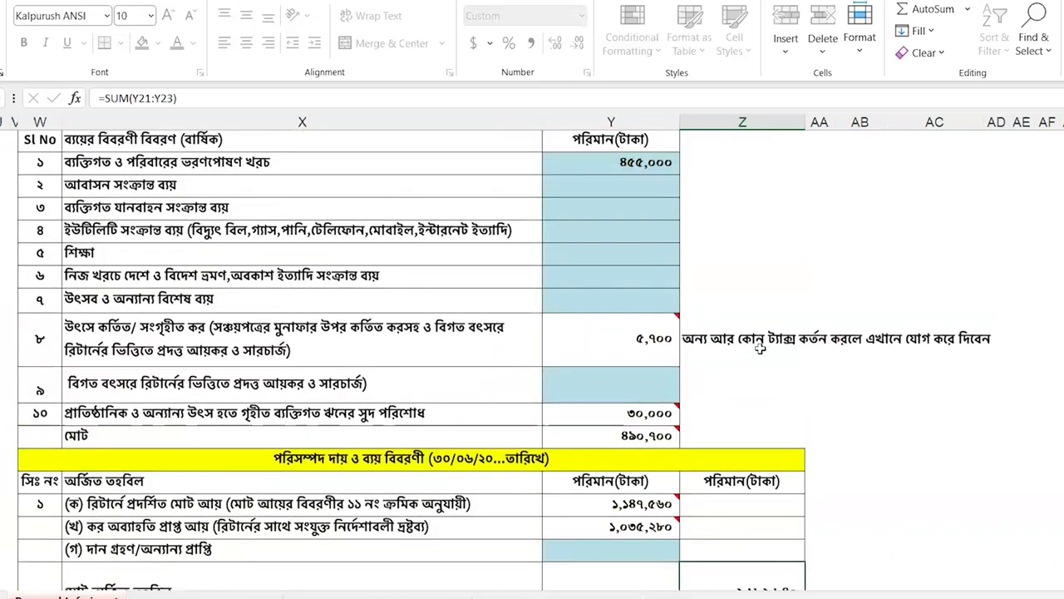
pyautogui.scroll(-3, 758, 283)
pyautogui.scroll(1, 764, 487)
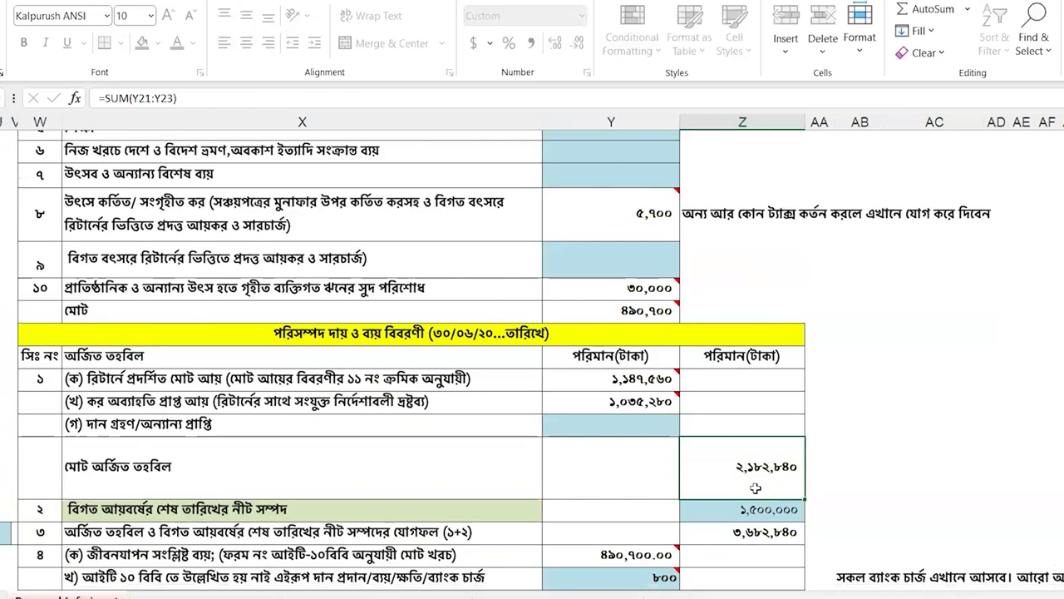
# - Review the living expense amounts in rows 1 to 10 against the earned fund and previous net assets
pyautogui.scroll(2, 755, 488)
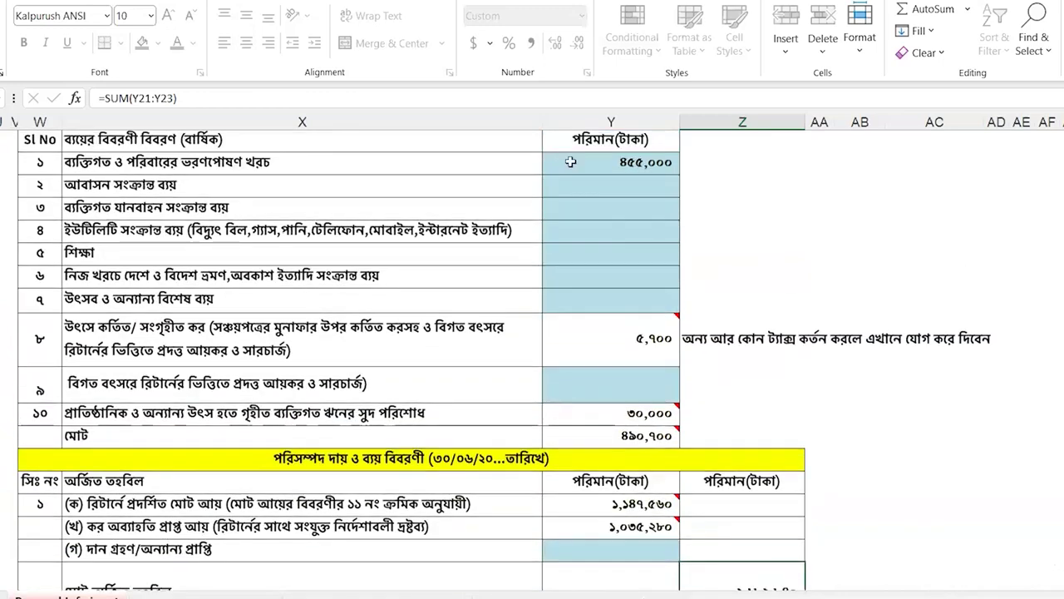
pyautogui.moveTo(571, 163); pyautogui.dragTo(566, 409)
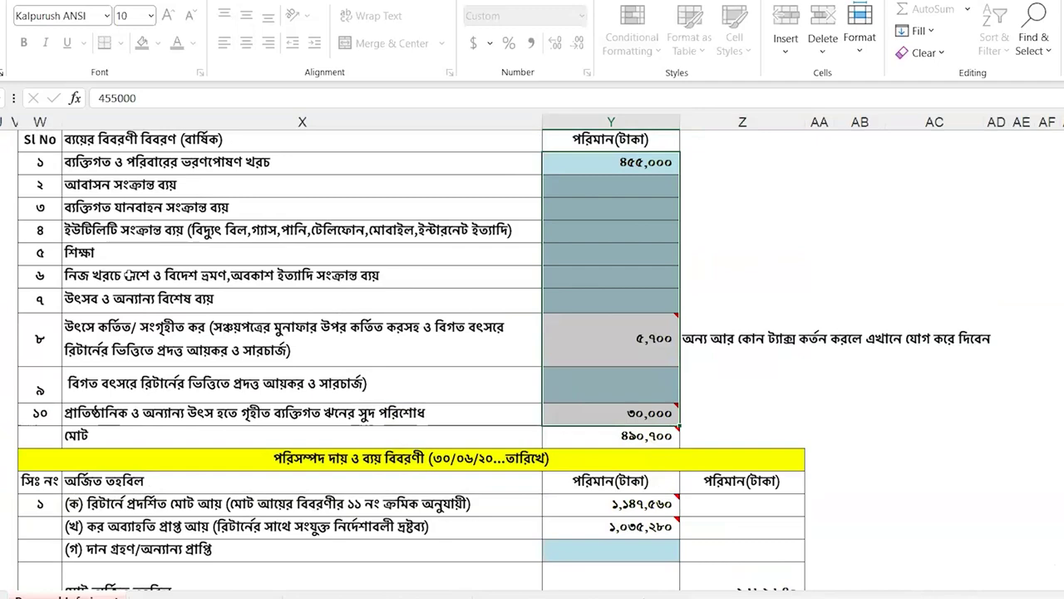
pyautogui.scroll(-4, 724, 365)
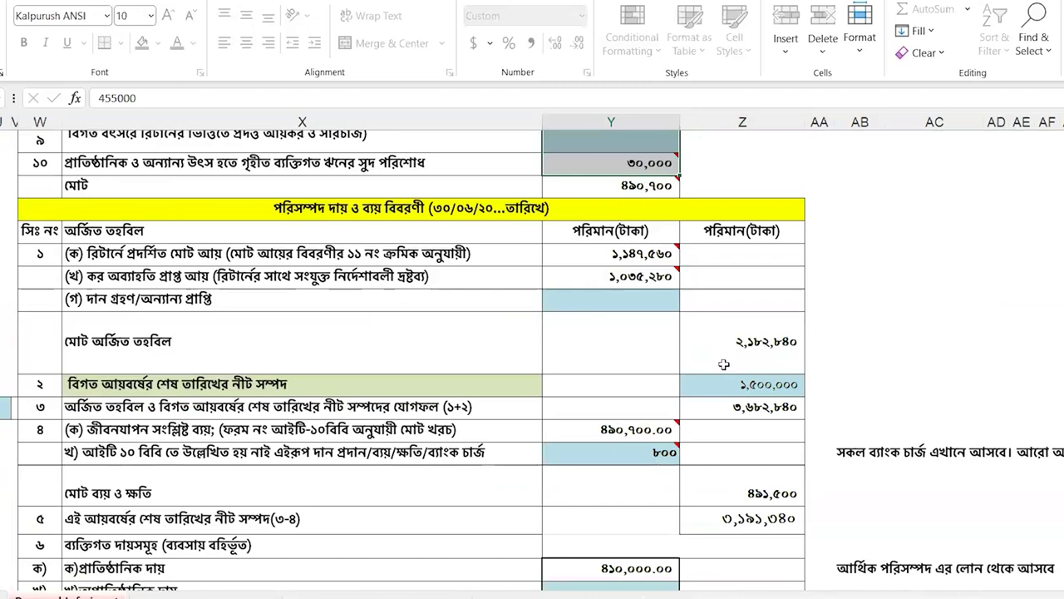
pyautogui.scroll(4, 652, 259)
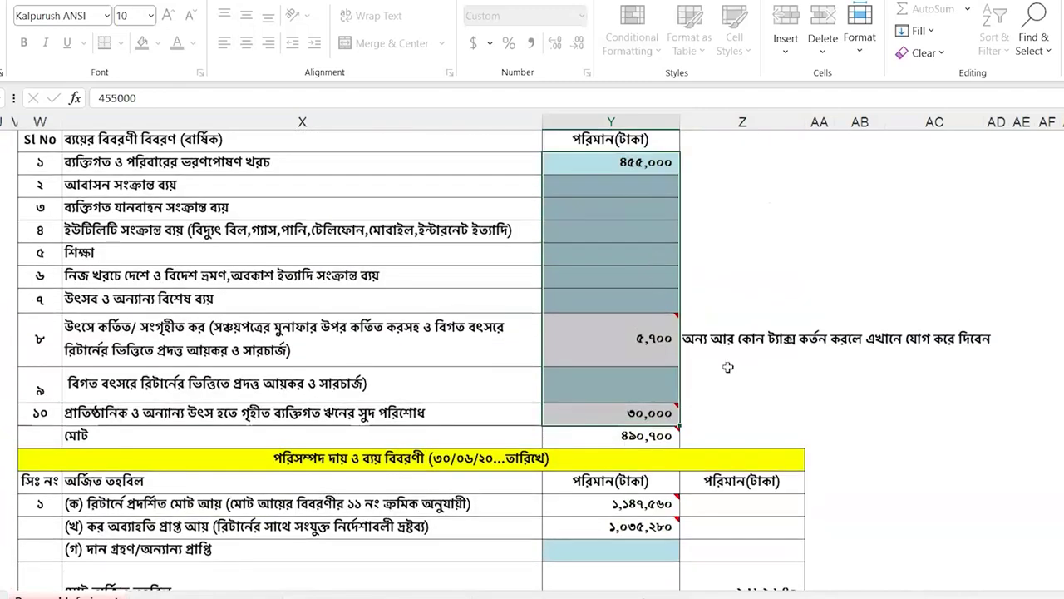
pyautogui.scroll(-2, 728, 368)
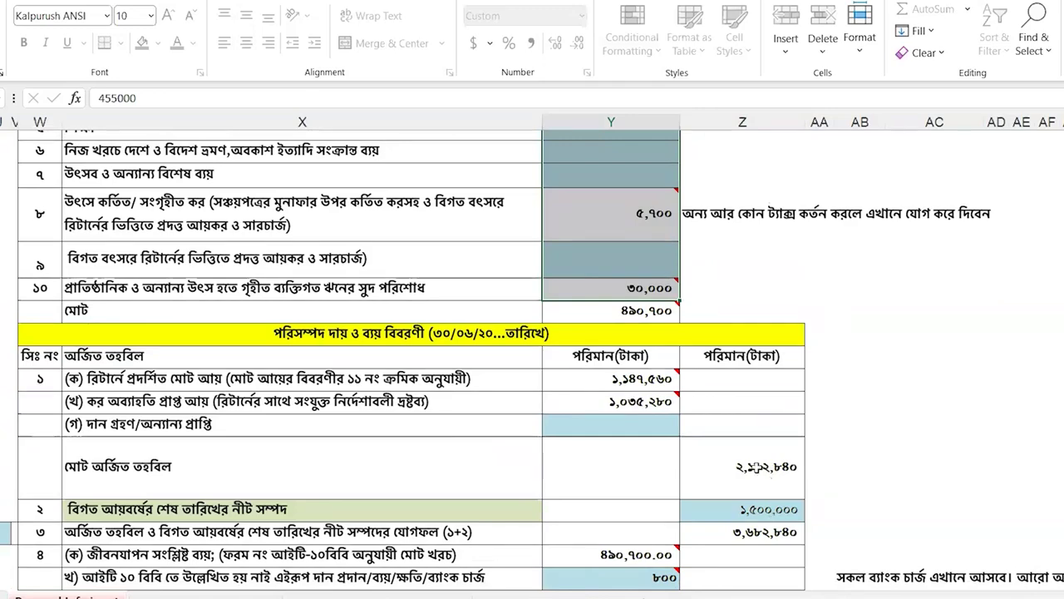
pyautogui.scroll(3, 769, 459)
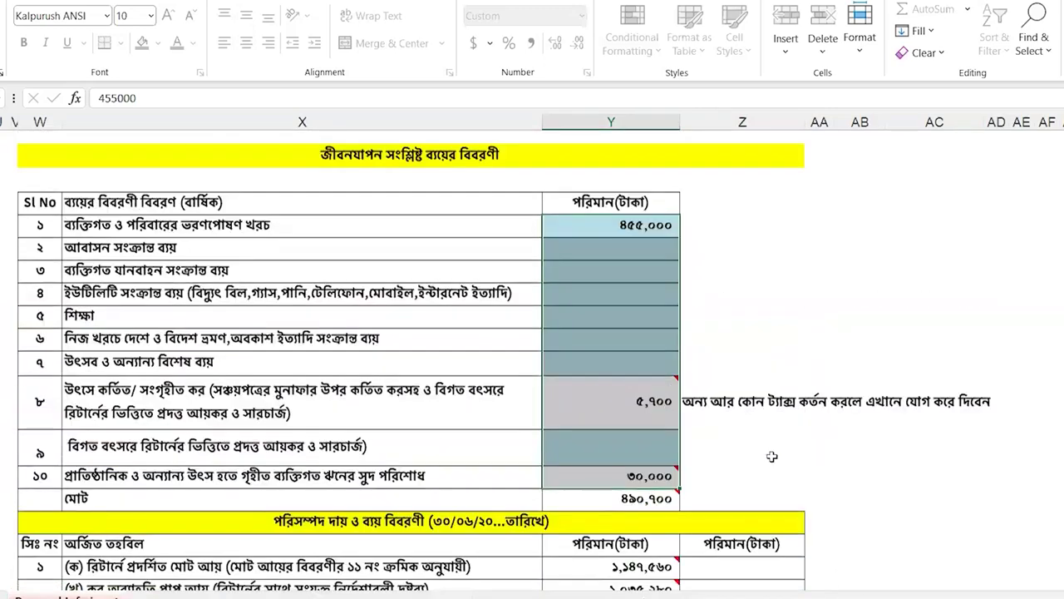
# - Look up the housing and transport costs in the Word quiz, then enter 350000 for housing and 51000 for personal transport in Excel
pyautogui.scroll(2, 771, 456)
pyautogui.scroll(-4, 794, 467)
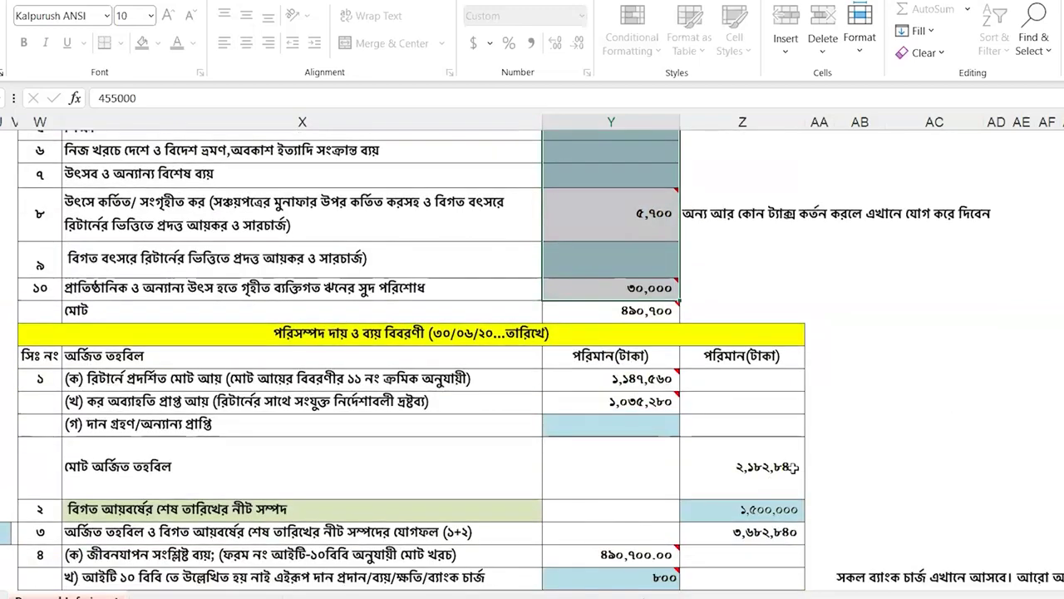
pyautogui.scroll(5, 794, 454)
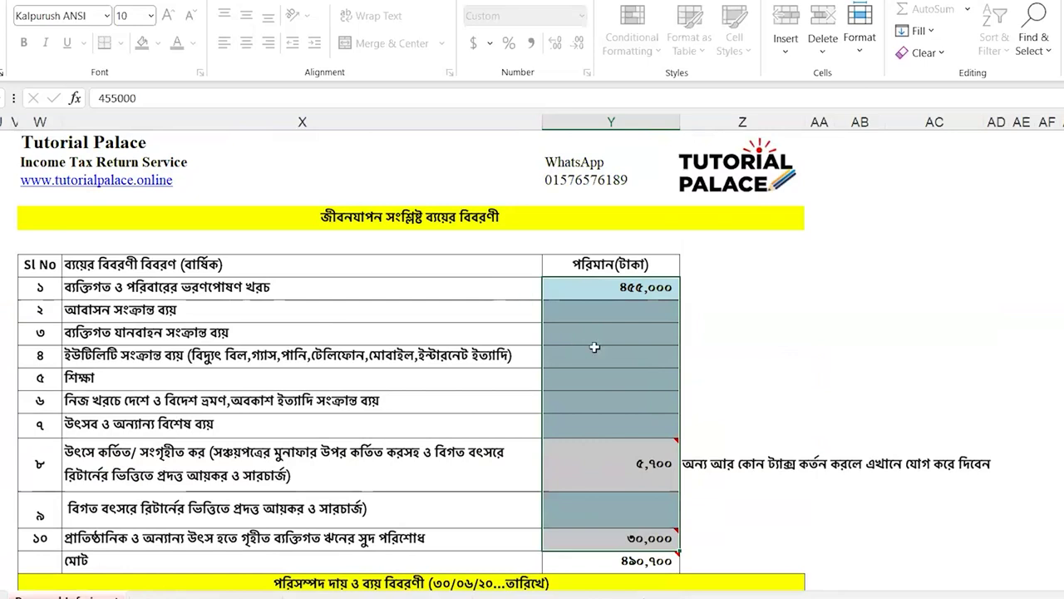
pyautogui.scroll(-2, 606, 344)
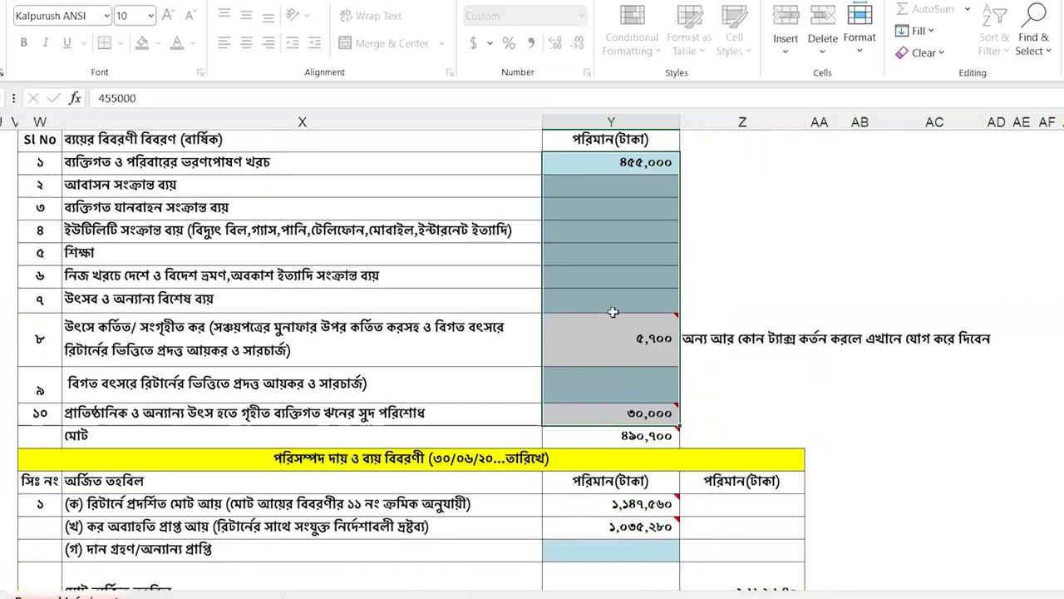
pyautogui.click(620, 184)
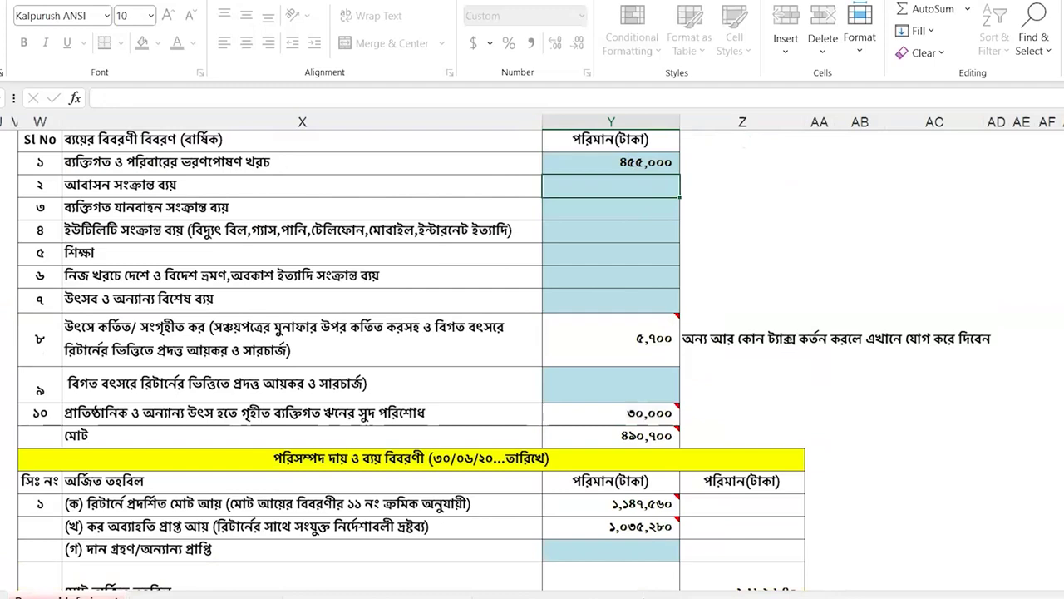
pyautogui.hotkey('alt', 'Tab')
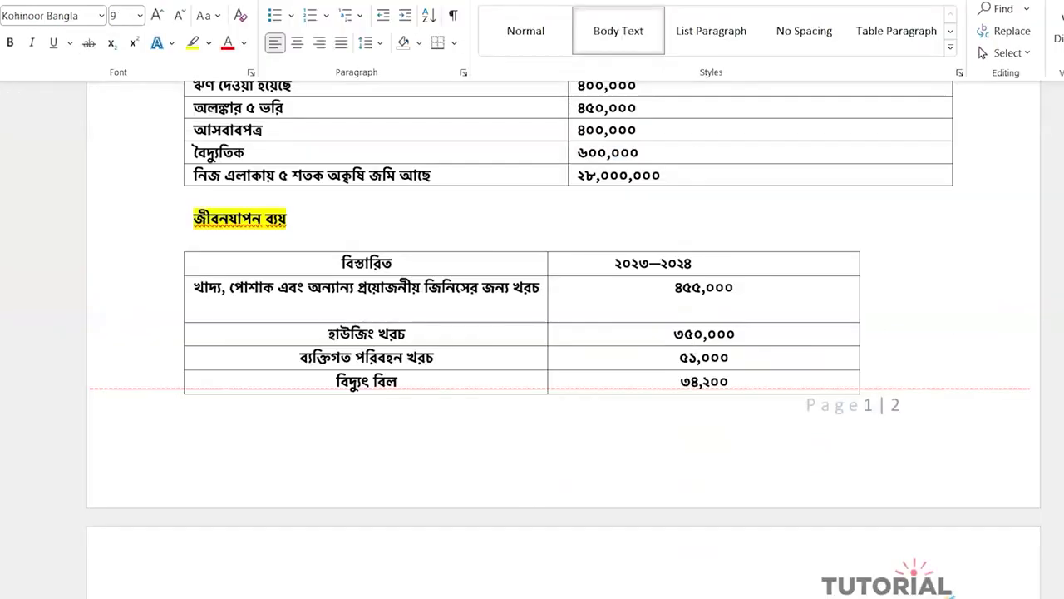
pyautogui.hotkey('alt', 'Tab')
pyautogui.write('350000')
pyautogui.press('Return')
pyautogui.write('51000')
pyautogui.hotkey('ctrl', 'Return')
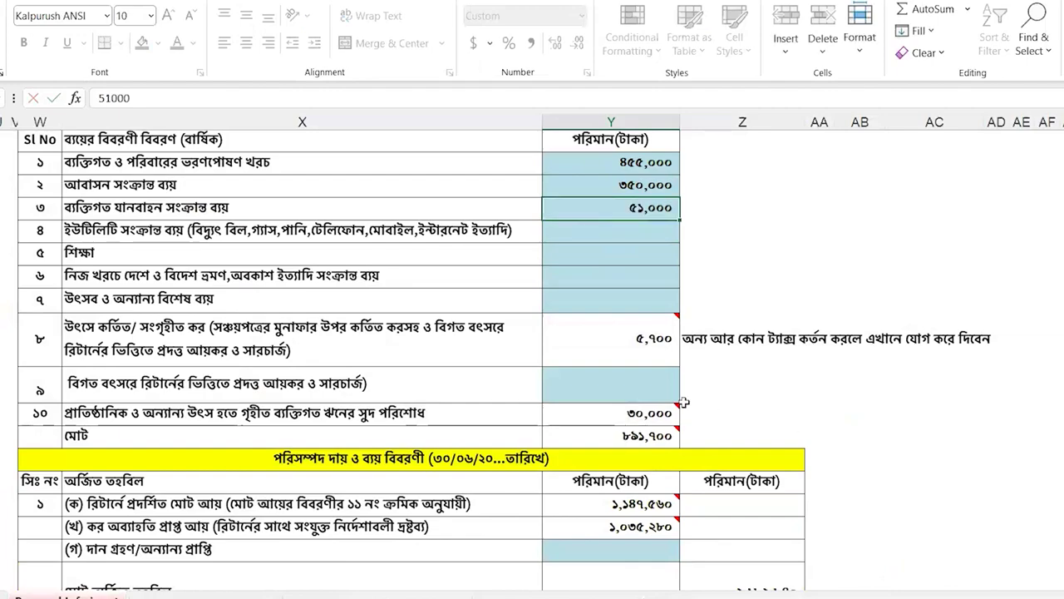
# - Review the updated living expenses against the earned fund, previous net assets and closing net assets in the asset statement
pyautogui.scroll(-3, 683, 402)
pyautogui.scroll(5, 683, 402)
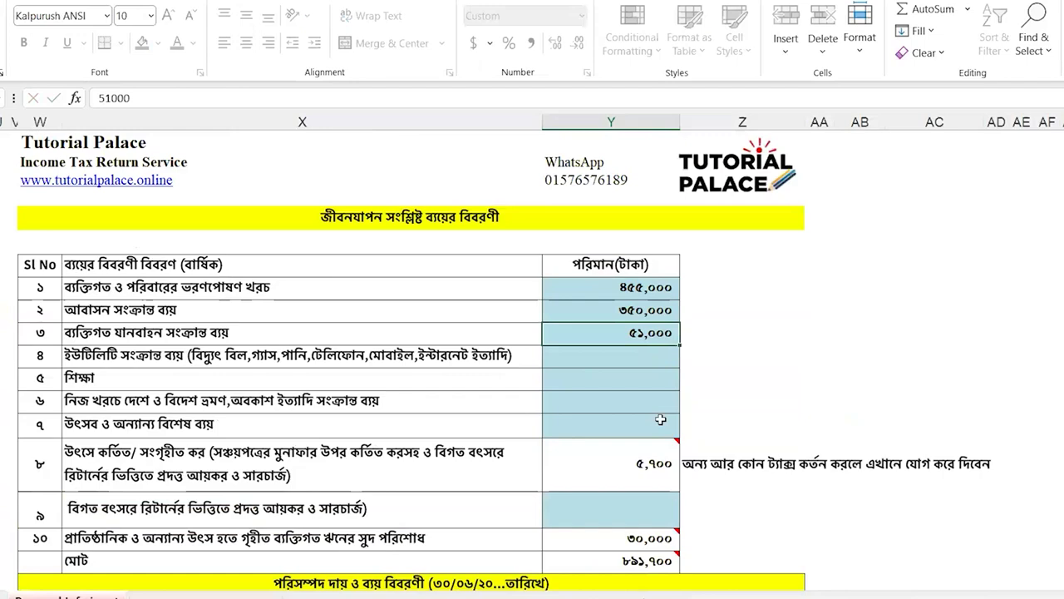
pyautogui.scroll(-1, 661, 420)
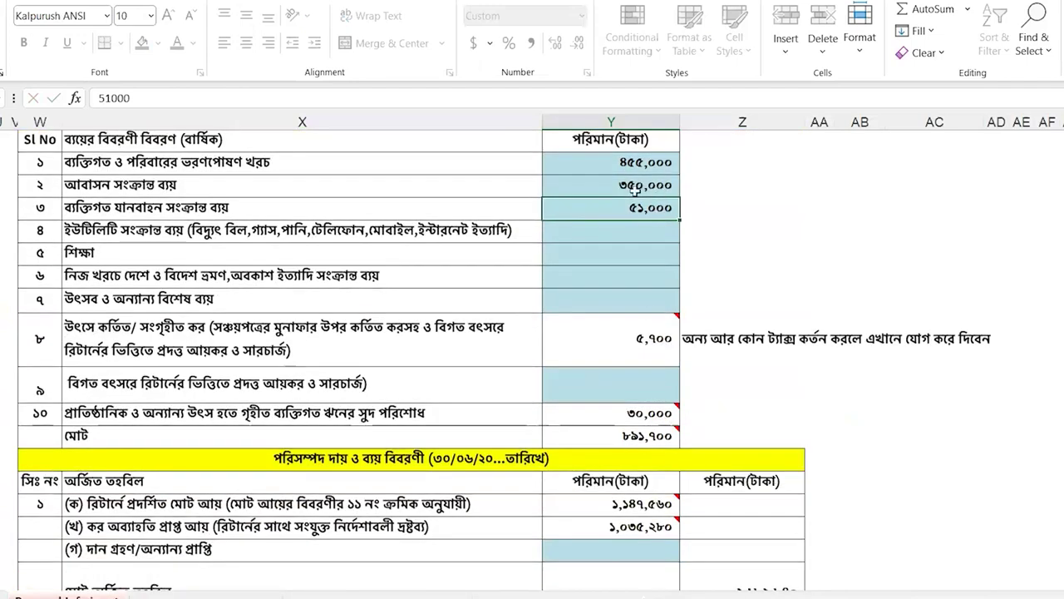
pyautogui.scroll(-2, 682, 466)
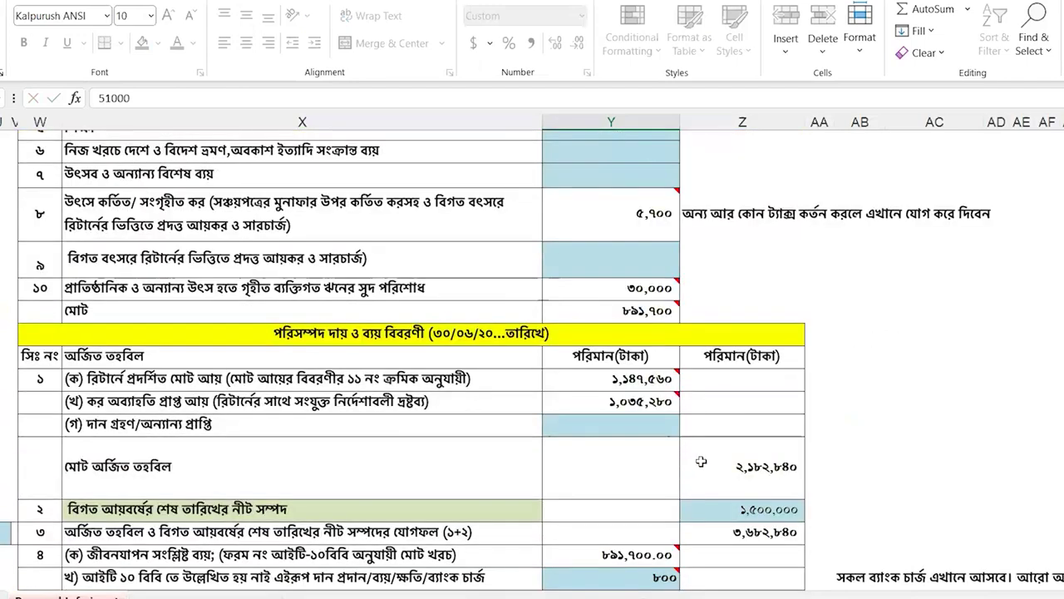
pyautogui.scroll(-3, 700, 461)
pyautogui.scroll(2, 701, 461)
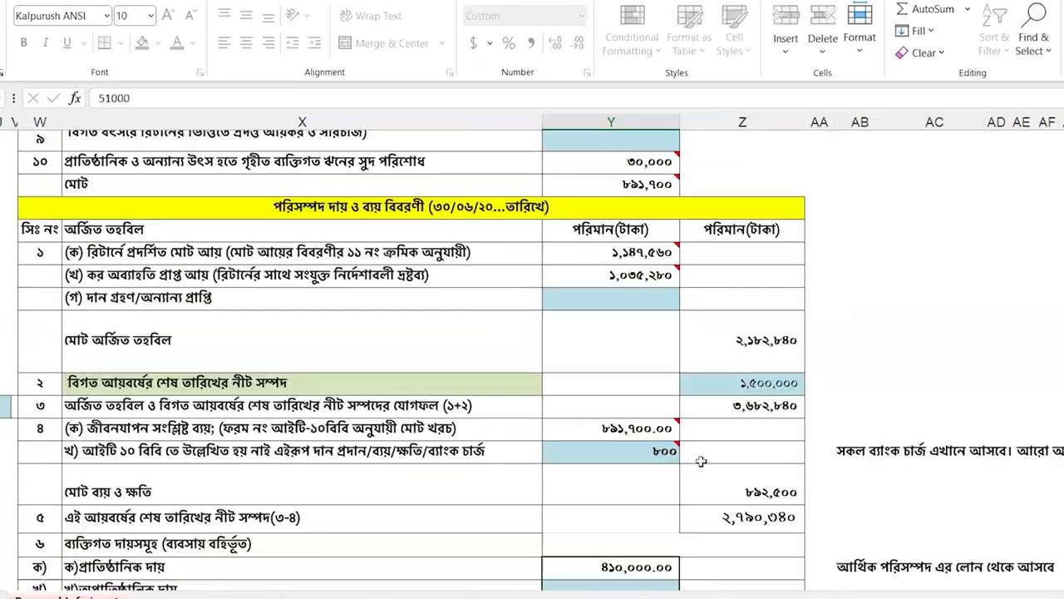
pyautogui.click(737, 385)
pyautogui.scroll(4, 755, 433)
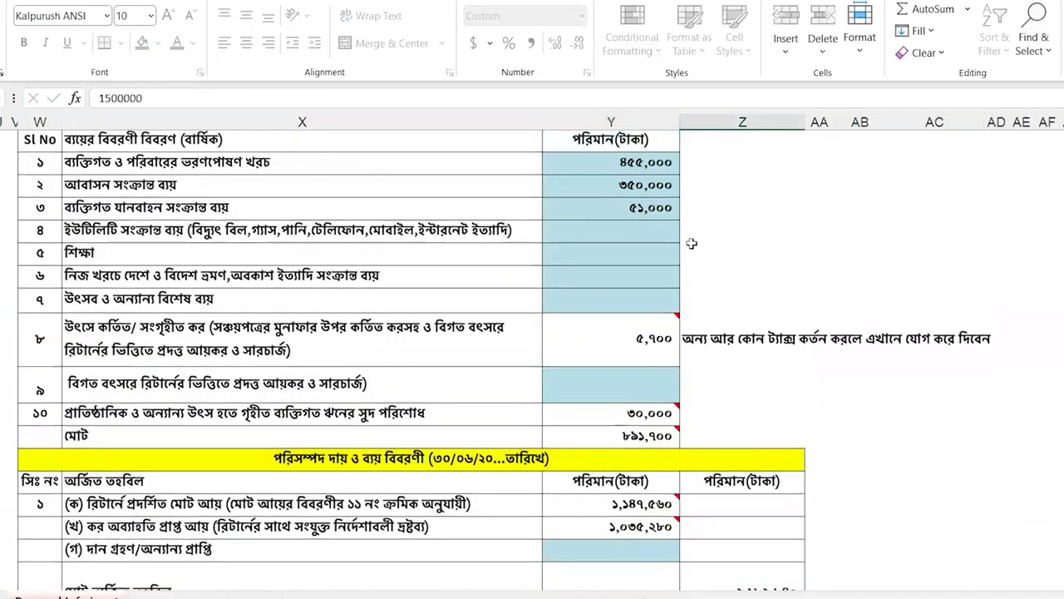
# - Change the personal and family maintenance expense to 855000
pyautogui.doubleClick(645, 163)
pyautogui.press('BackSpace')
pyautogui.write('8')
pyautogui.press('Return')
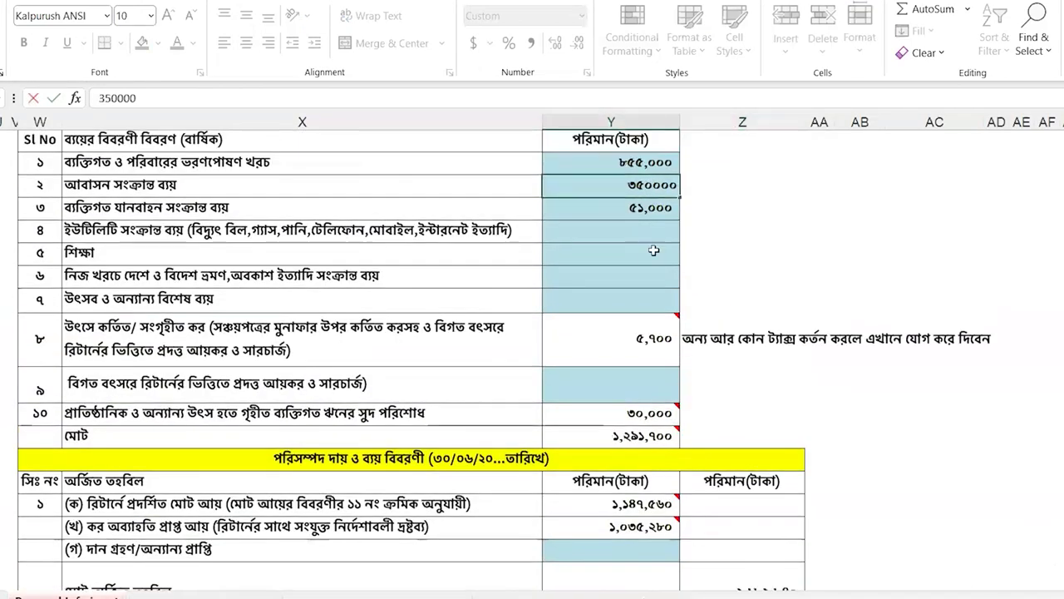
# - Set the personal and family maintenance expense in row 1 to 1050000
pyautogui.click(646, 162)
pyautogui.doubleClick(646, 163)
pyautogui.press('BackSpace')
pyautogui.press('BackSpace')
pyautogui.press('BackSpace')
pyautogui.write('1050')
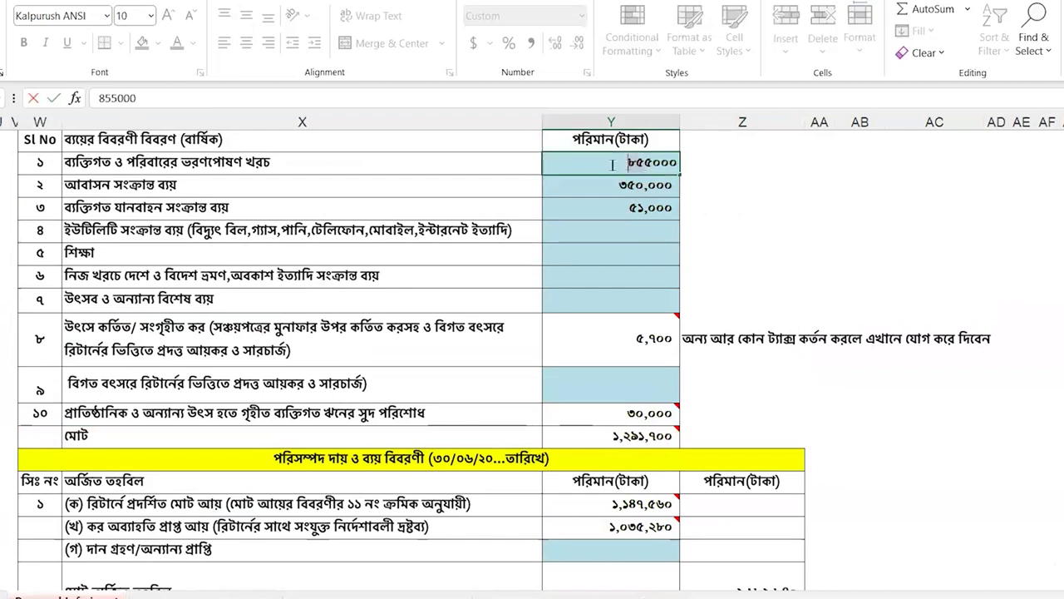
# - Enter 130000 as the utility expense and 50000 as the education expense
pyautogui.click(649, 235)
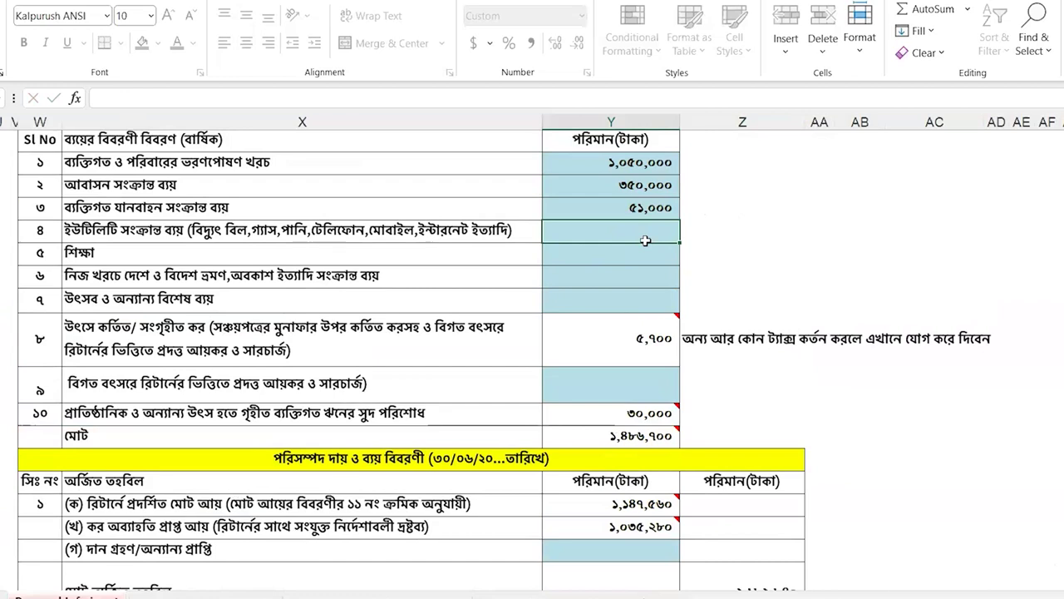
pyautogui.write('130000')
pyautogui.click(620, 257)
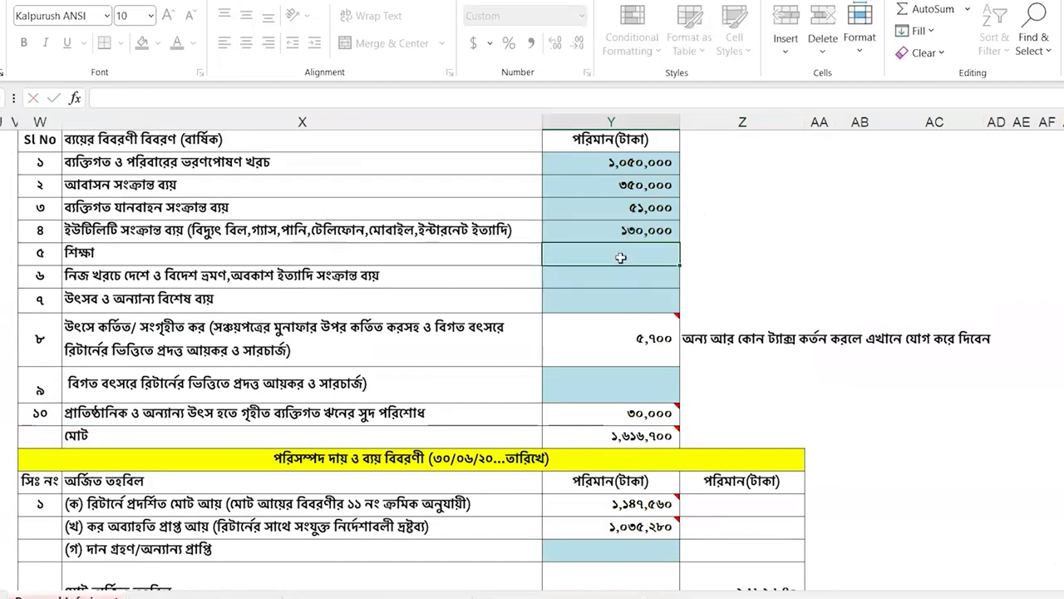
pyautogui.write('50000')
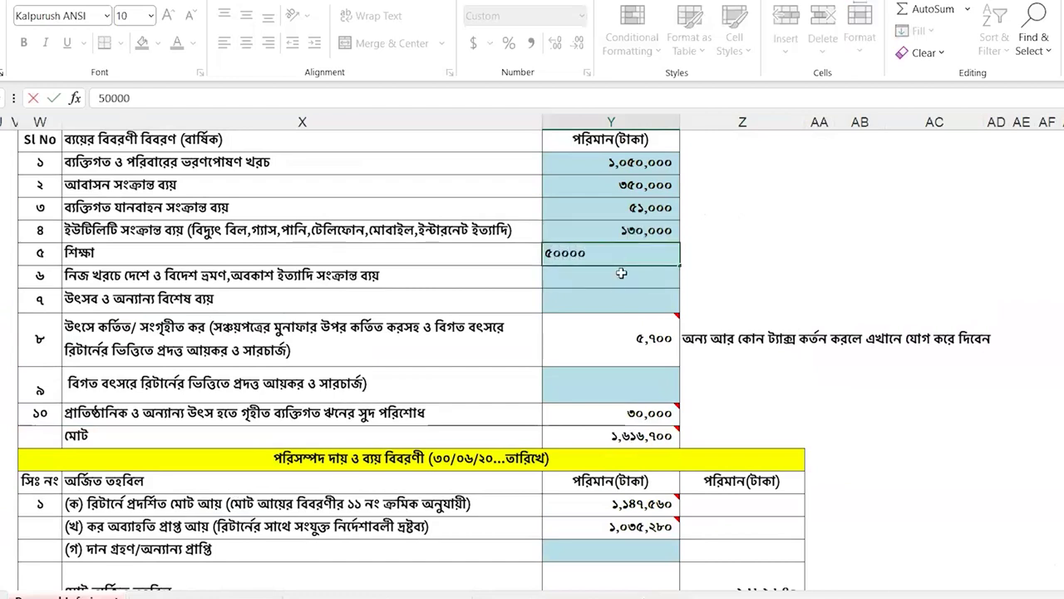
pyautogui.click(621, 285)
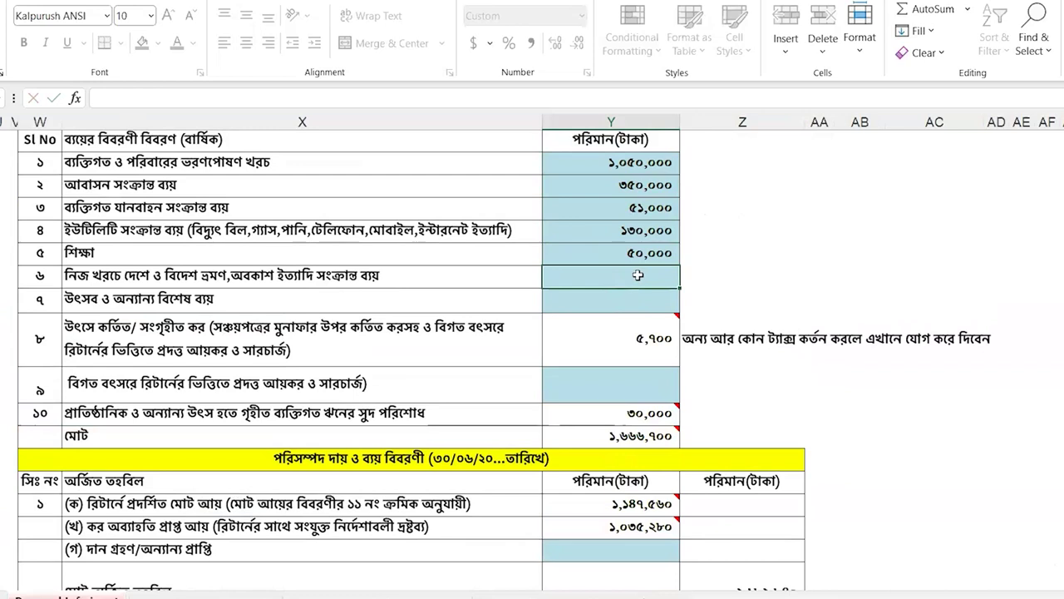
# - Enter 100000 as the festival and other special expense in row 7, leaving the travel expense blank
pyautogui.click(630, 301)
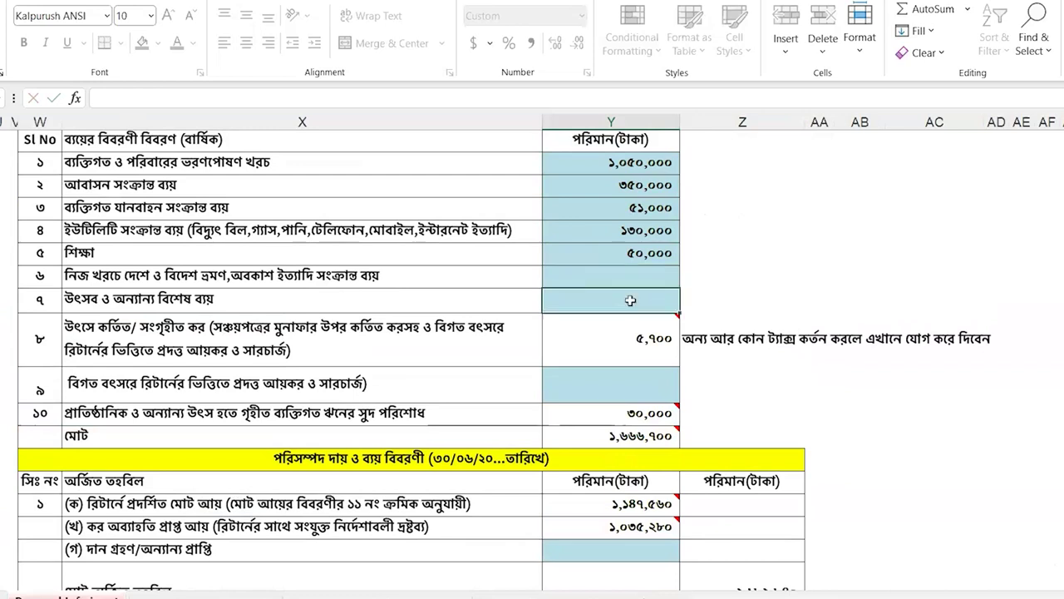
pyautogui.write('2')
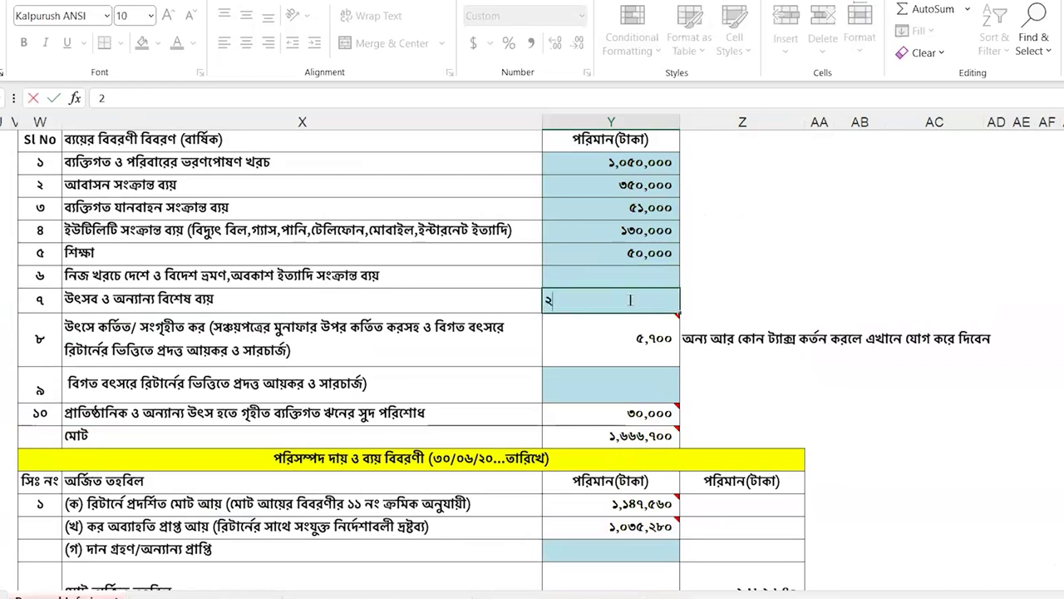
pyautogui.press('BackSpace')
pyautogui.write('100000')
pyautogui.press('Tab')
# - Enter 25000 in row 9 as the income tax and surcharge paid with the previous year's return
pyautogui.click(117, 391)
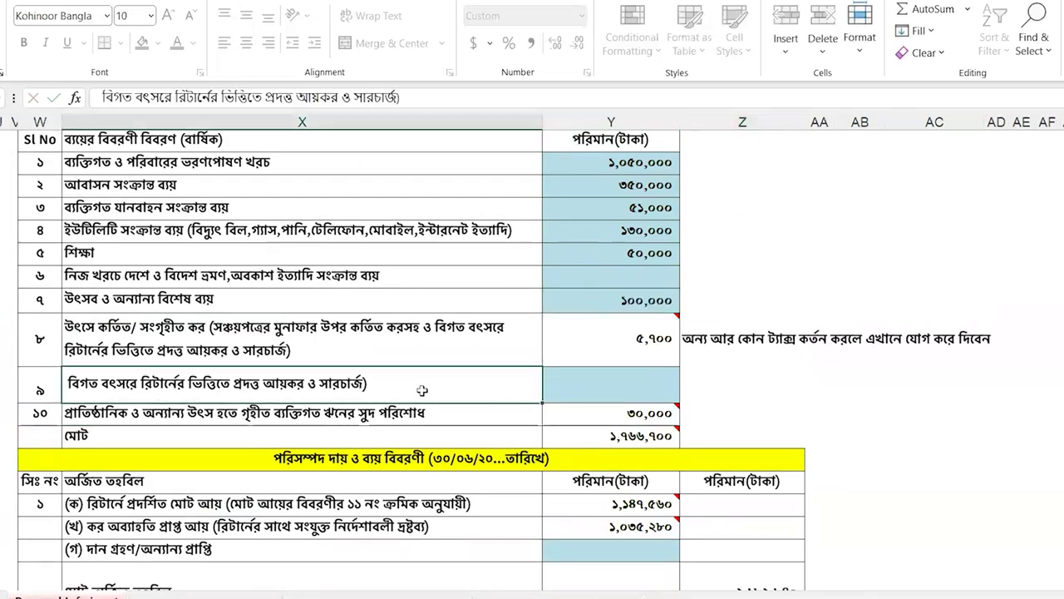
pyautogui.click(610, 390)
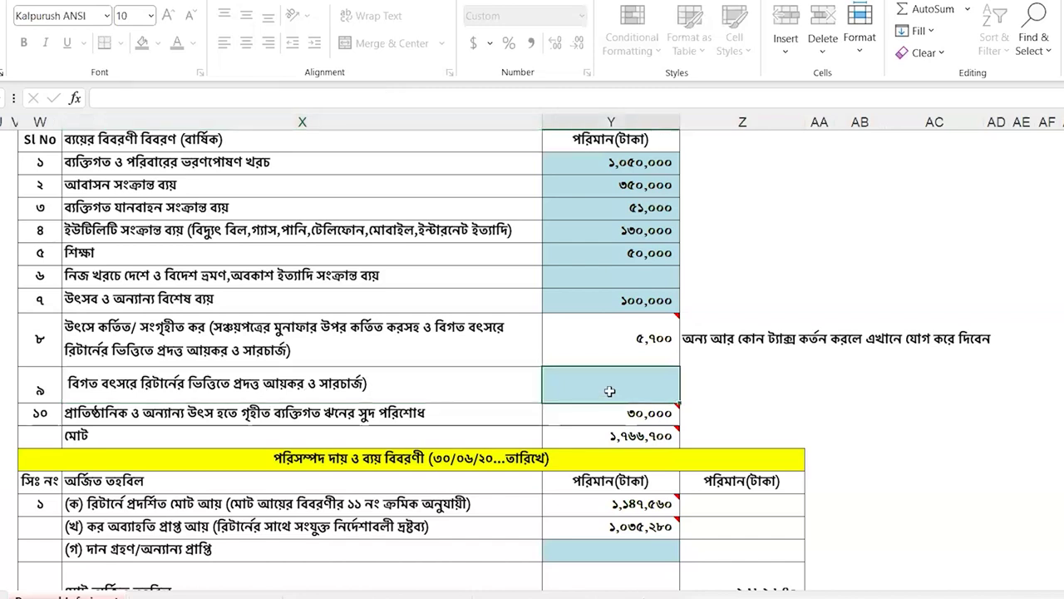
pyautogui.write('25000')
pyautogui.click(747, 394)
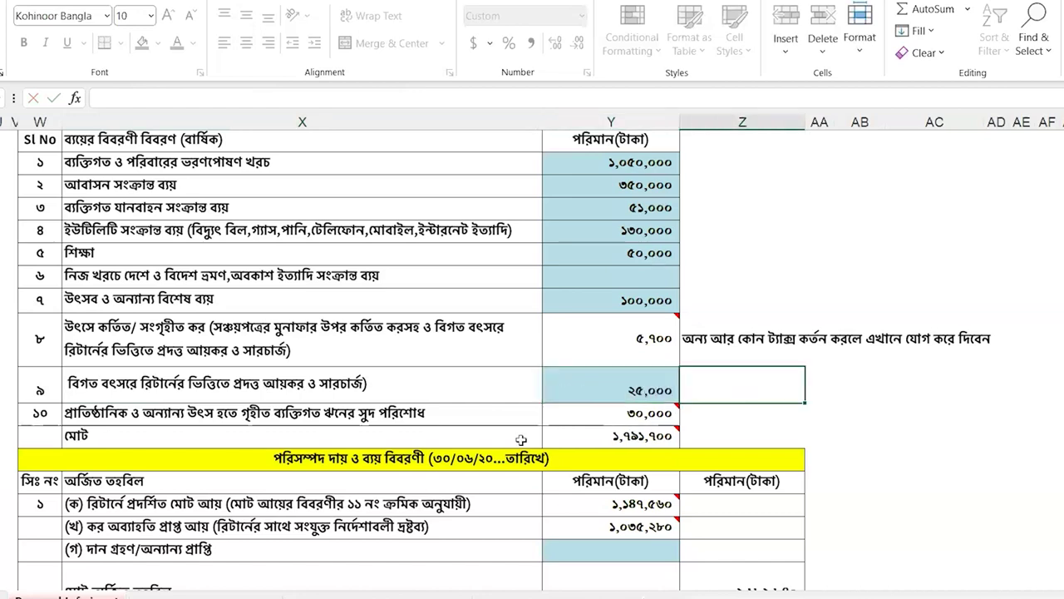
# - Trace the living expense total into the asset statement and compare it with the sum of earned fund and previous net assets
pyautogui.click(661, 431)
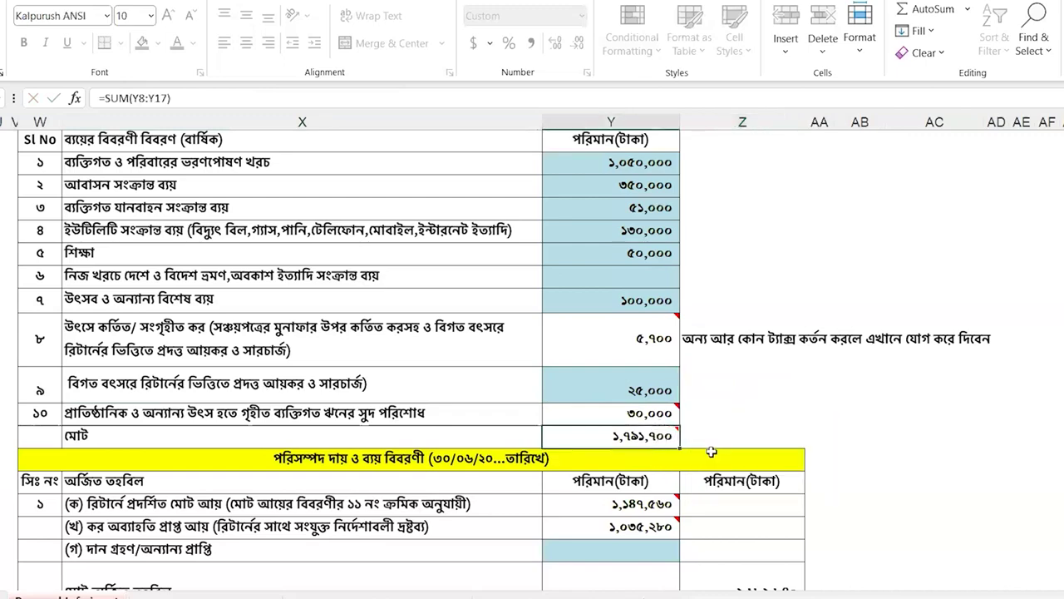
pyautogui.scroll(-3, 657, 451)
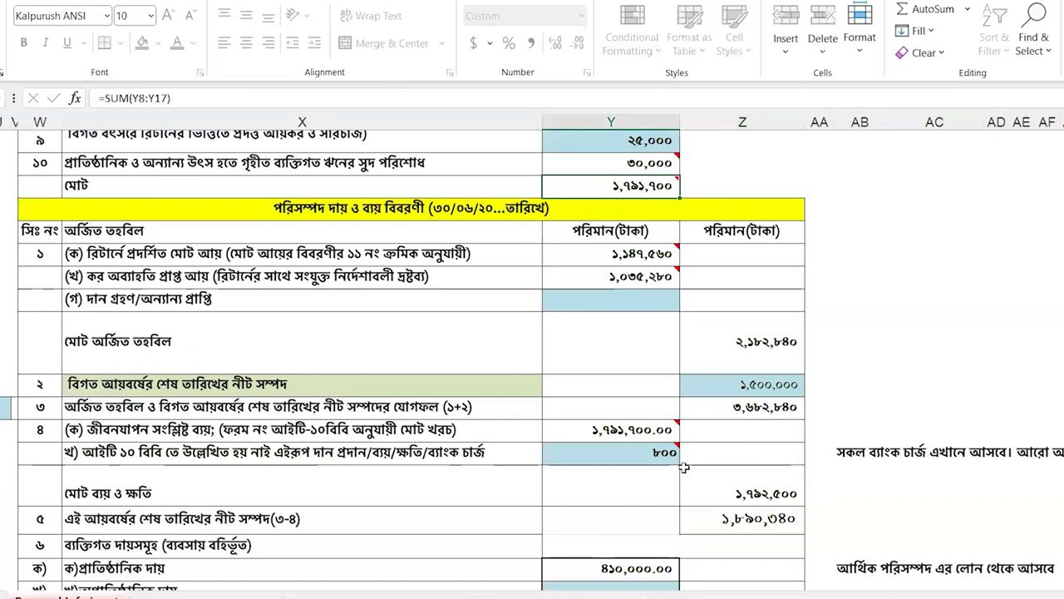
pyautogui.click(621, 434)
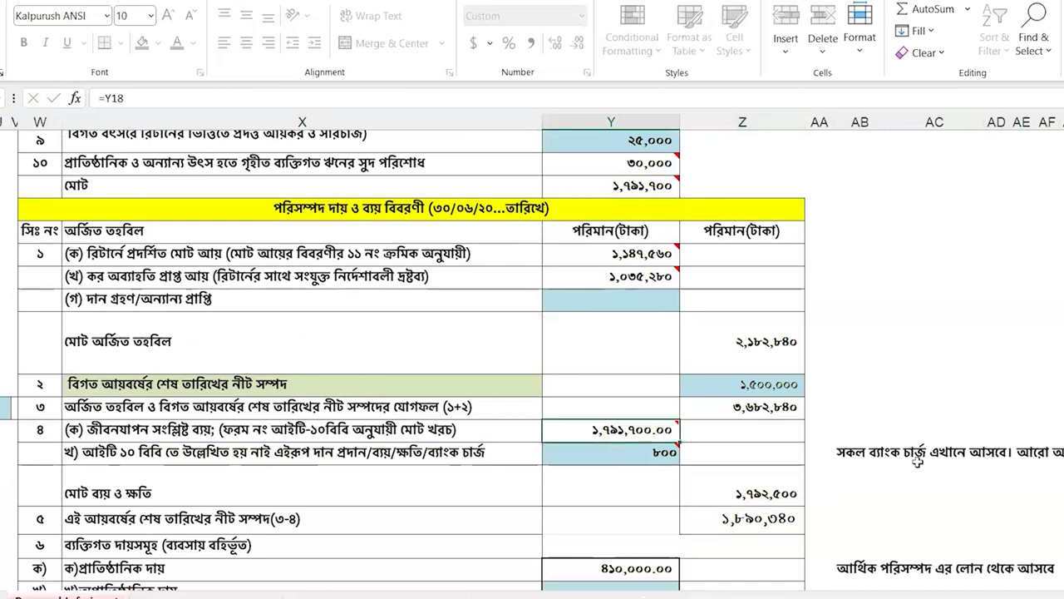
pyautogui.click(762, 405)
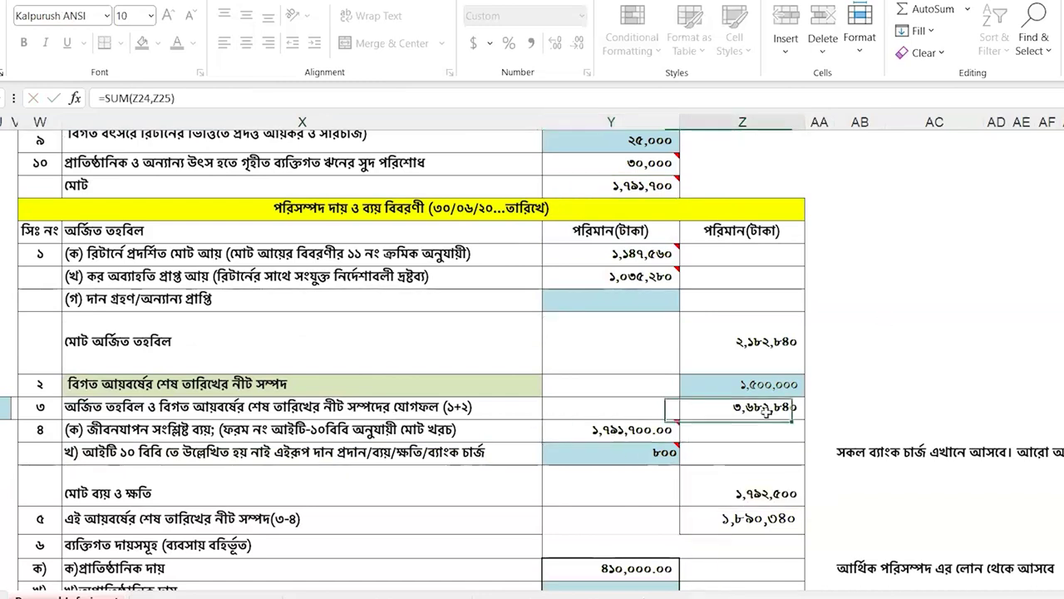
pyautogui.click(622, 433)
# - Examine the row 4 entry for gifts, losses and bank charges not covered in the living expense table, and its source formula
pyautogui.click(132, 458)
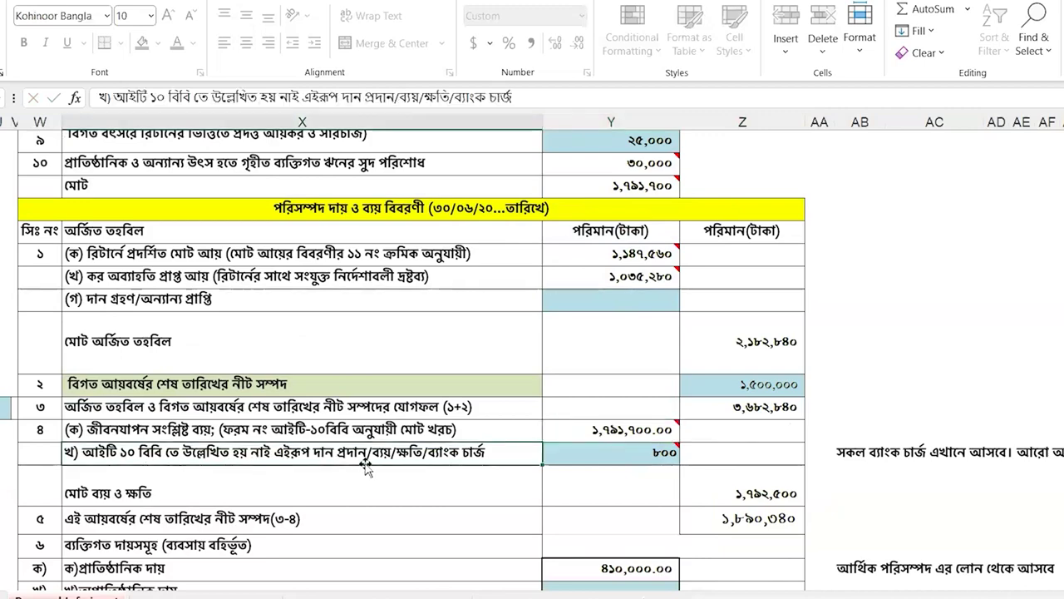
pyautogui.scroll(5, 365, 470)
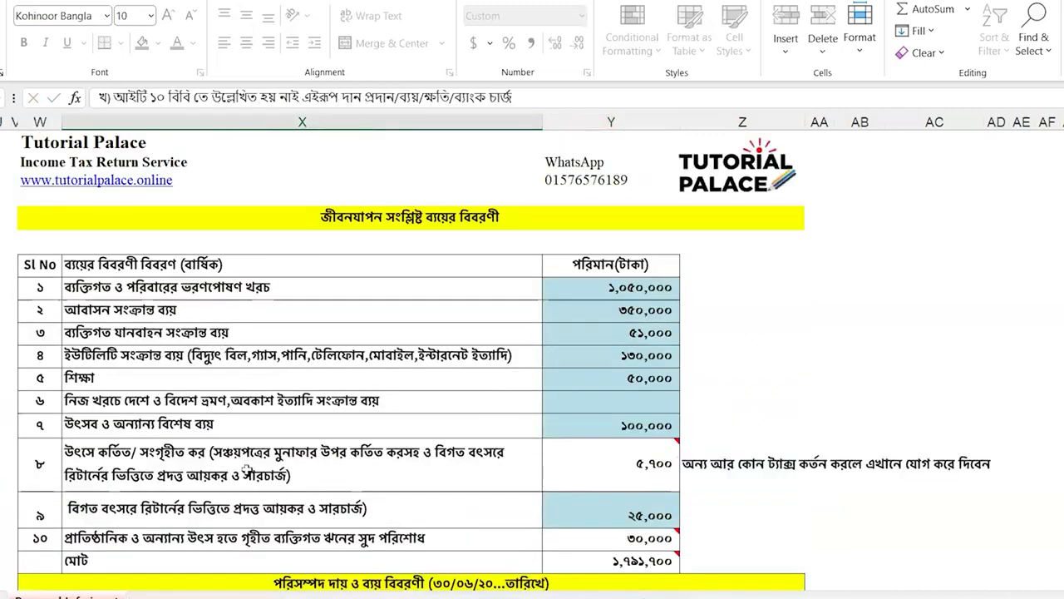
pyautogui.scroll(-5, 266, 467)
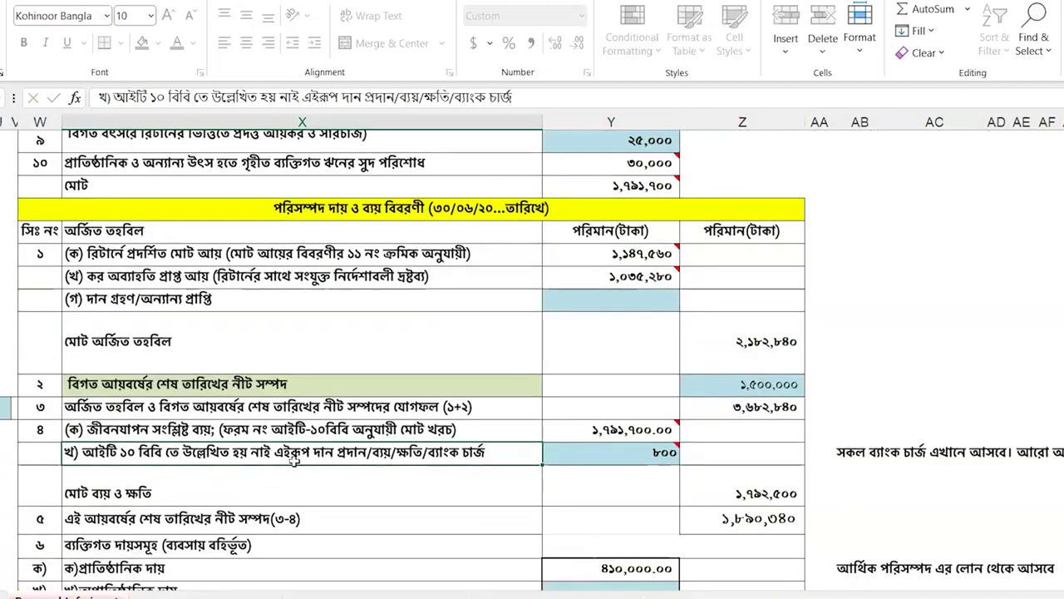
pyautogui.click(577, 449)
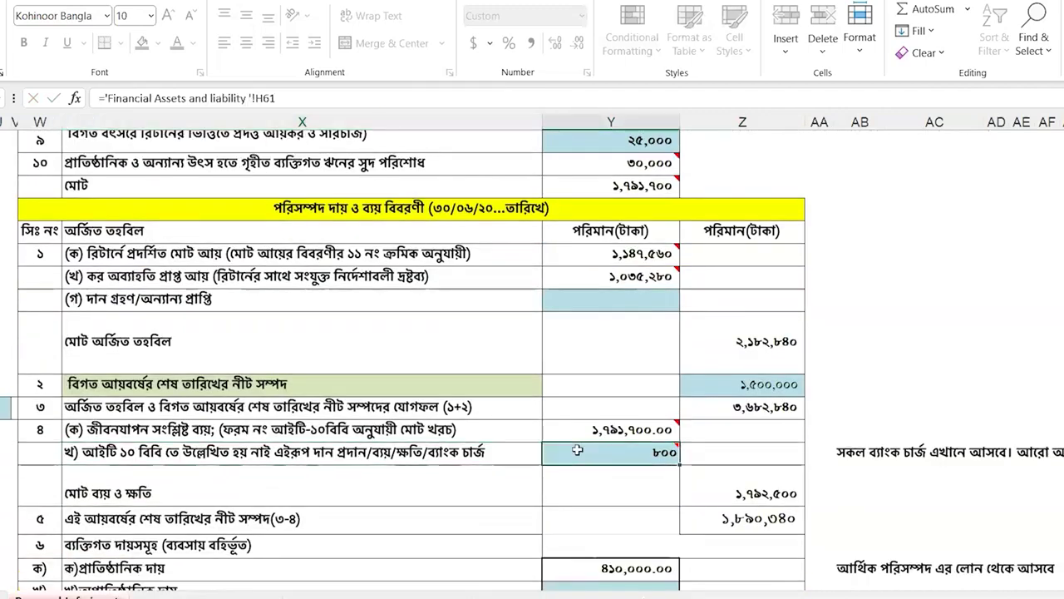
pyautogui.click(486, 452)
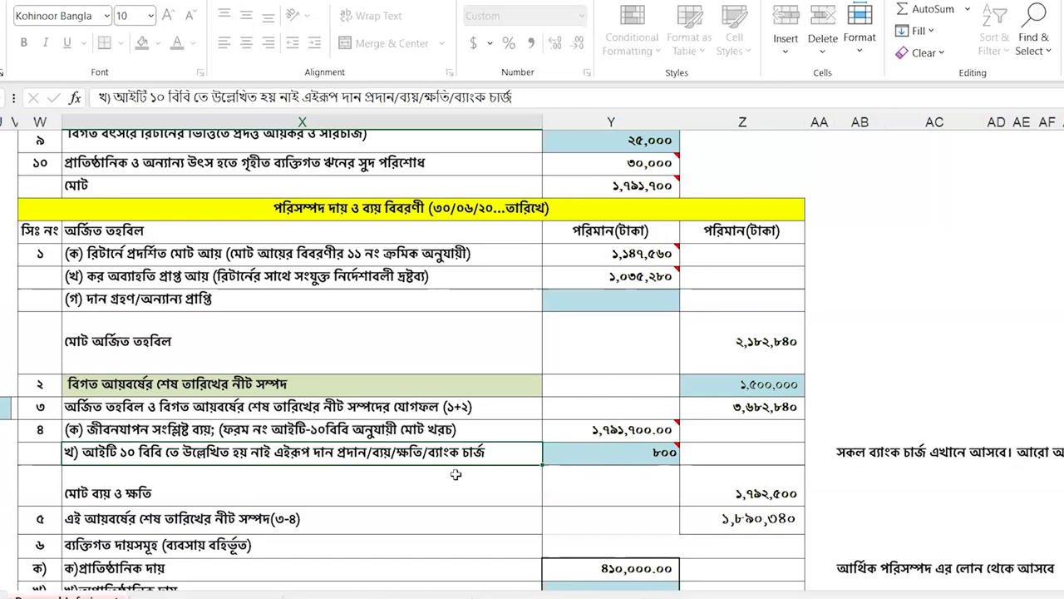
pyautogui.click(667, 454)
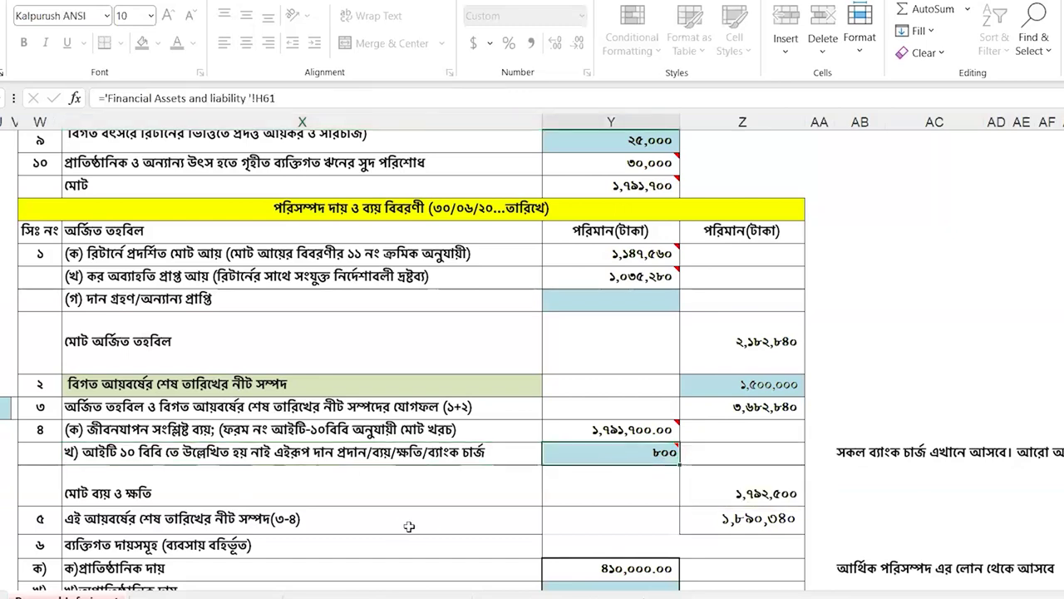
# - Check the total expense and loss formula against the living expense and bank charge amounts it adds
pyautogui.click(770, 493)
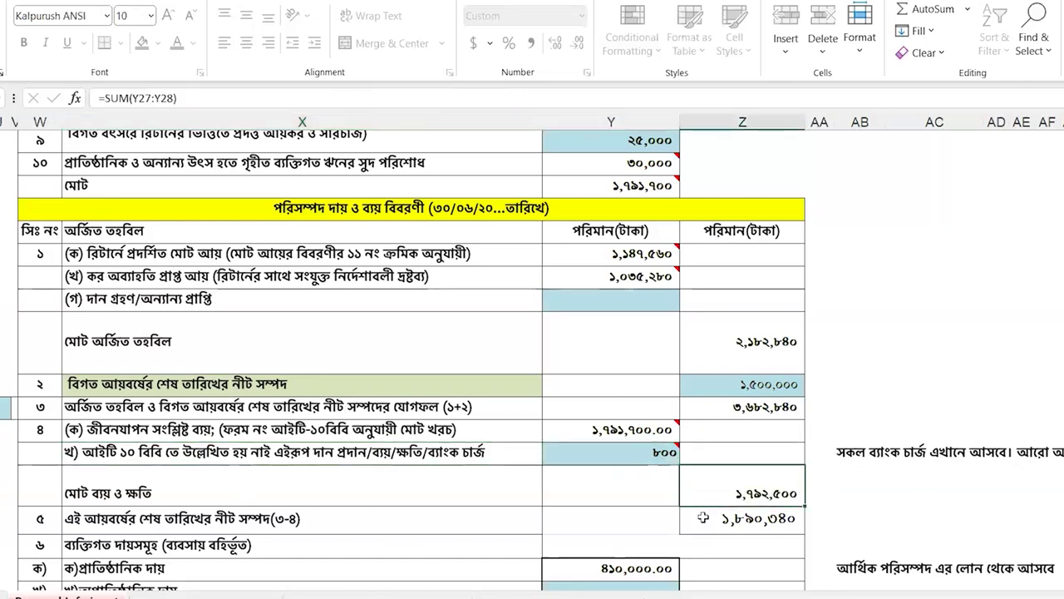
pyautogui.click(615, 434)
pyautogui.moveTo(612, 434); pyautogui.dragTo(611, 453)
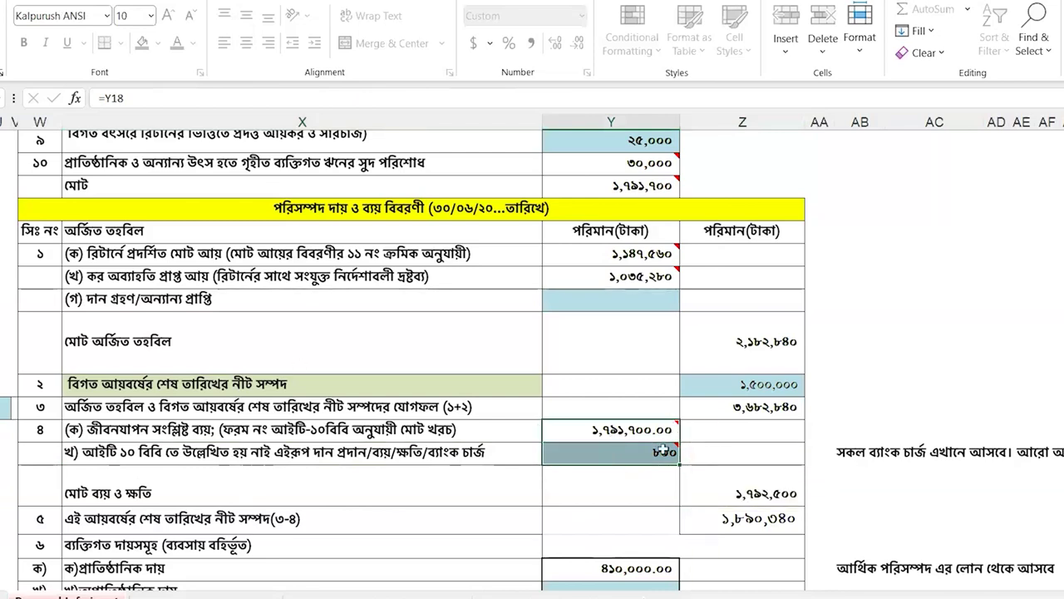
pyautogui.click(748, 495)
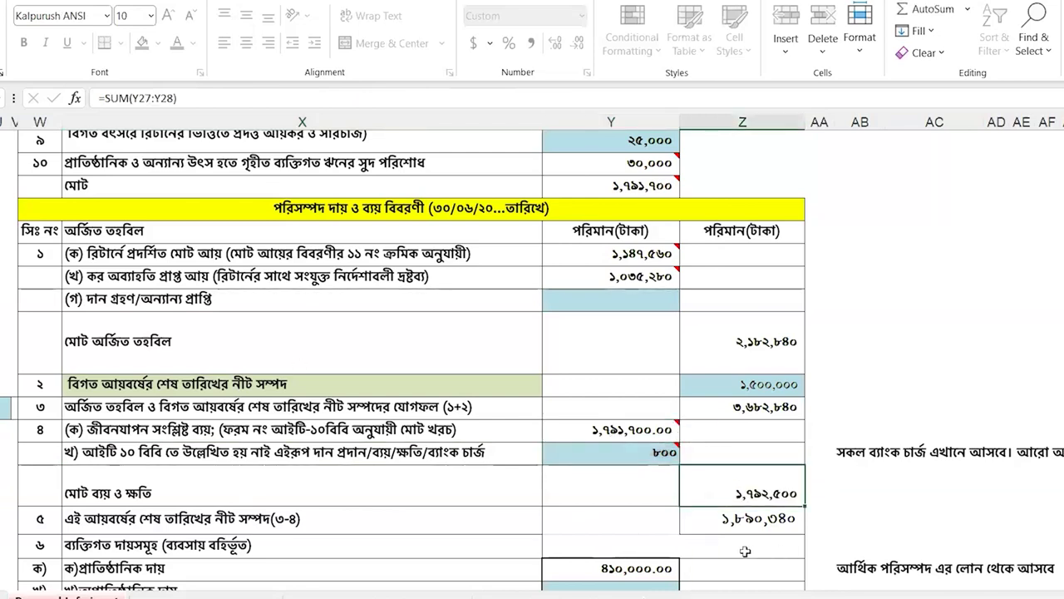
# - Check the row 3 sum against the previous year's net assets and the total earned fund it adds
pyautogui.click(755, 409)
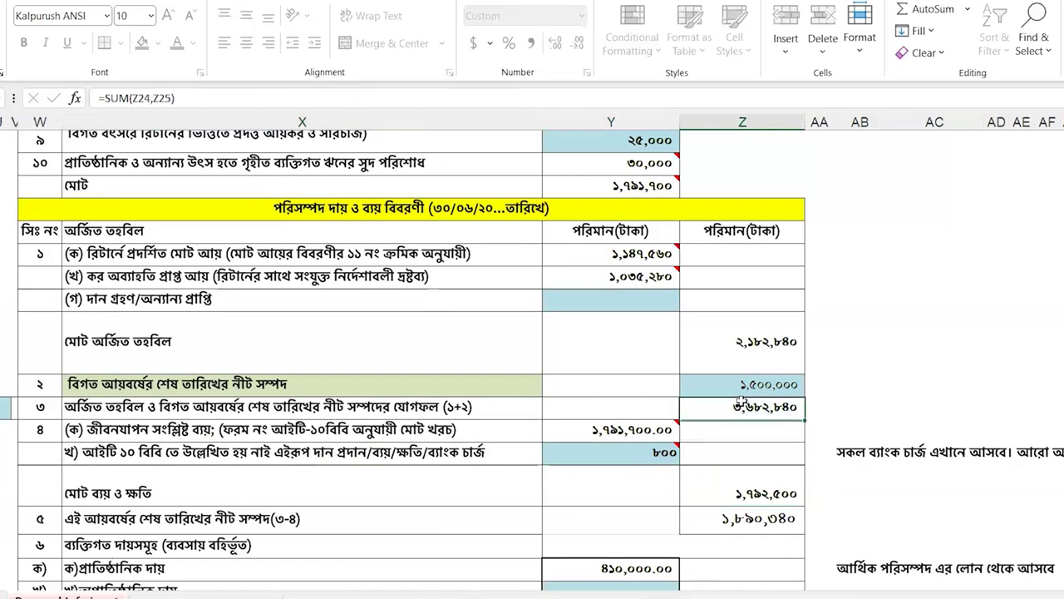
pyautogui.click(742, 384)
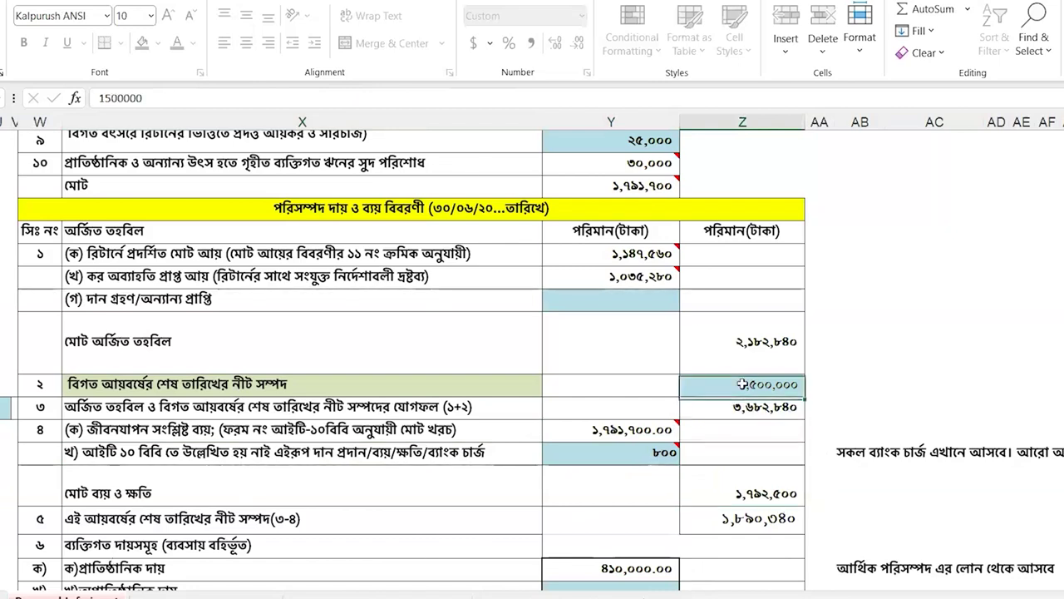
pyautogui.click(767, 341)
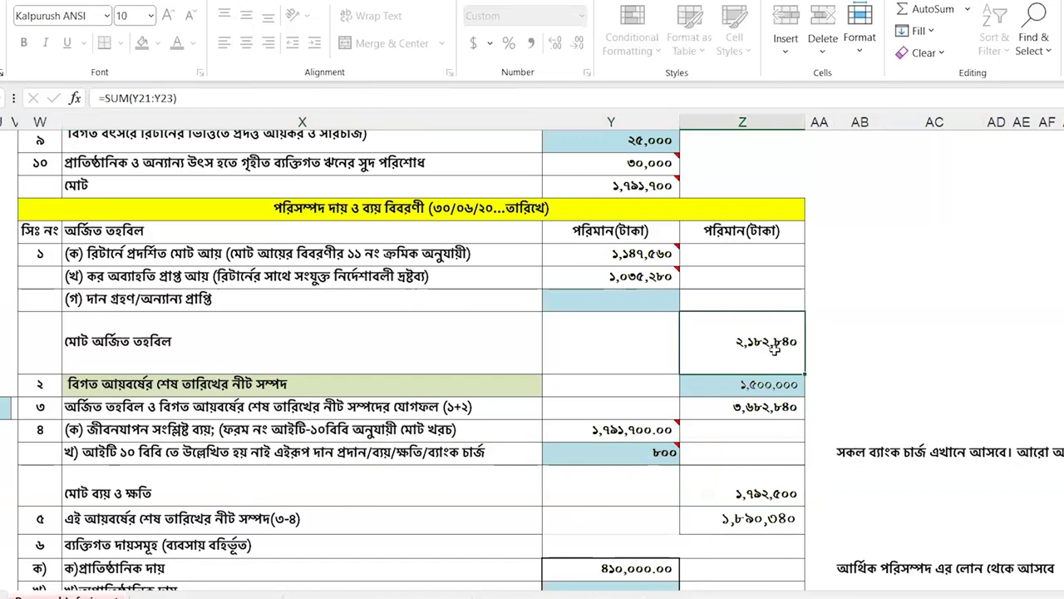
pyautogui.click(758, 408)
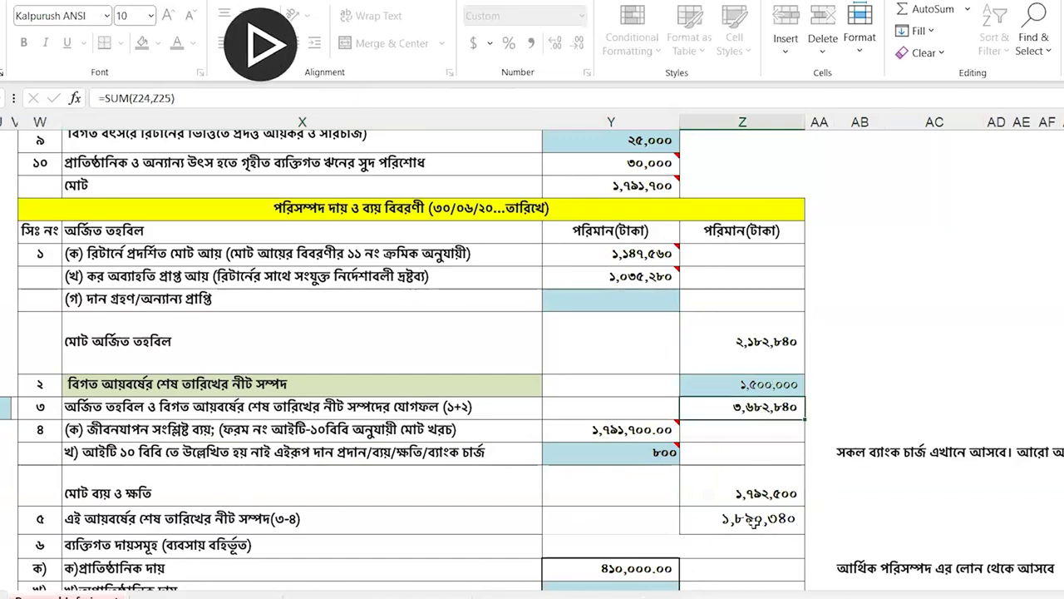
# - Inspect the row 5 formula that subtracts total expense and loss from the row 3 sum to give closing net assets
pyautogui.click(757, 480)
pyautogui.doubleClick(758, 520)
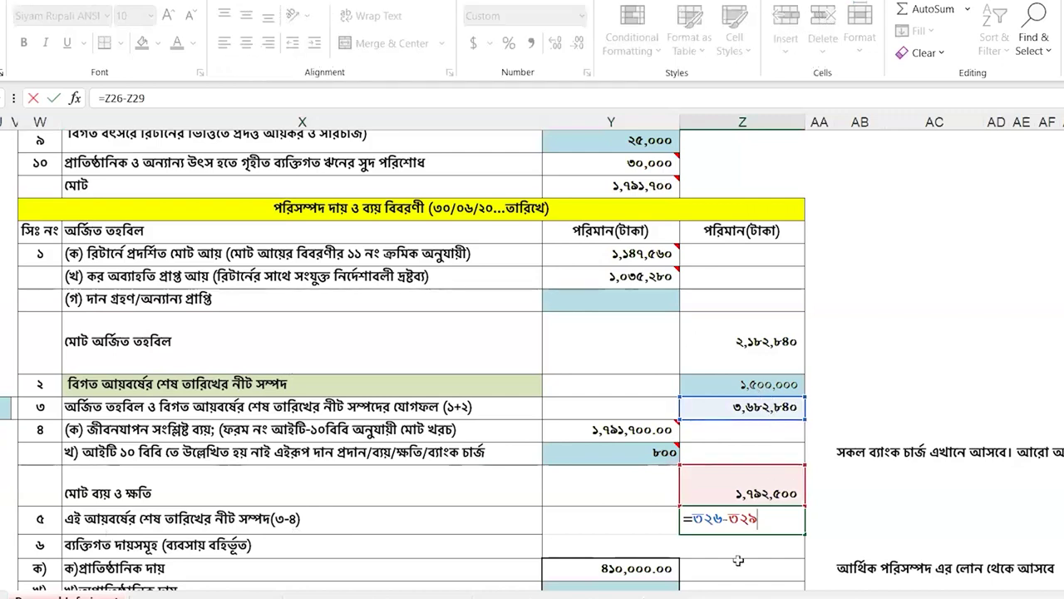
pyautogui.press('Return')
pyautogui.click(753, 519)
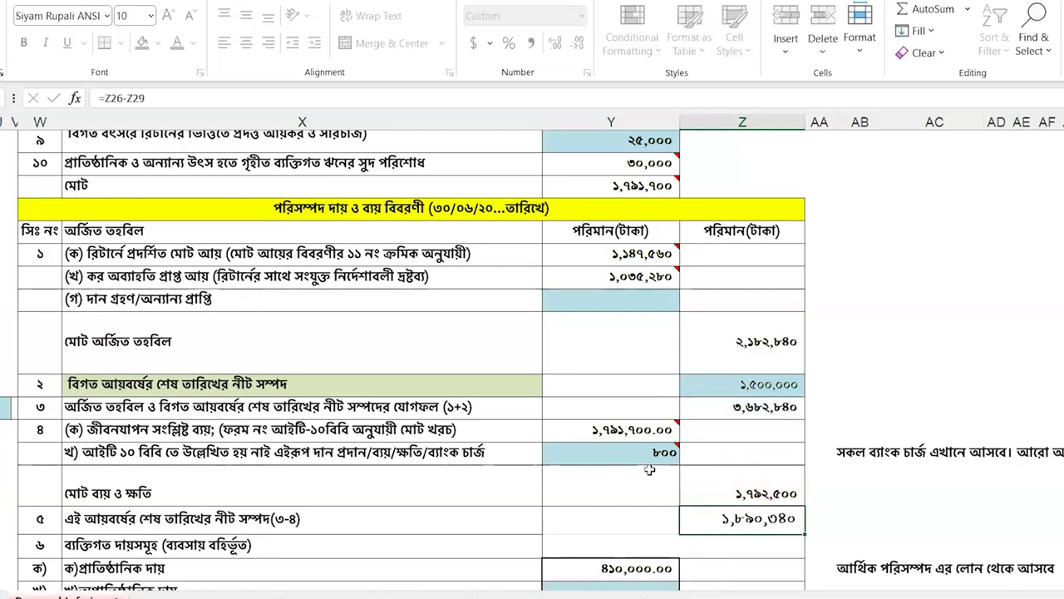
# - Examine the institutional liability entry in row 6 and its source sheet reference alongside the year-end net assets in row 5
pyautogui.scroll(-2, 650, 469)
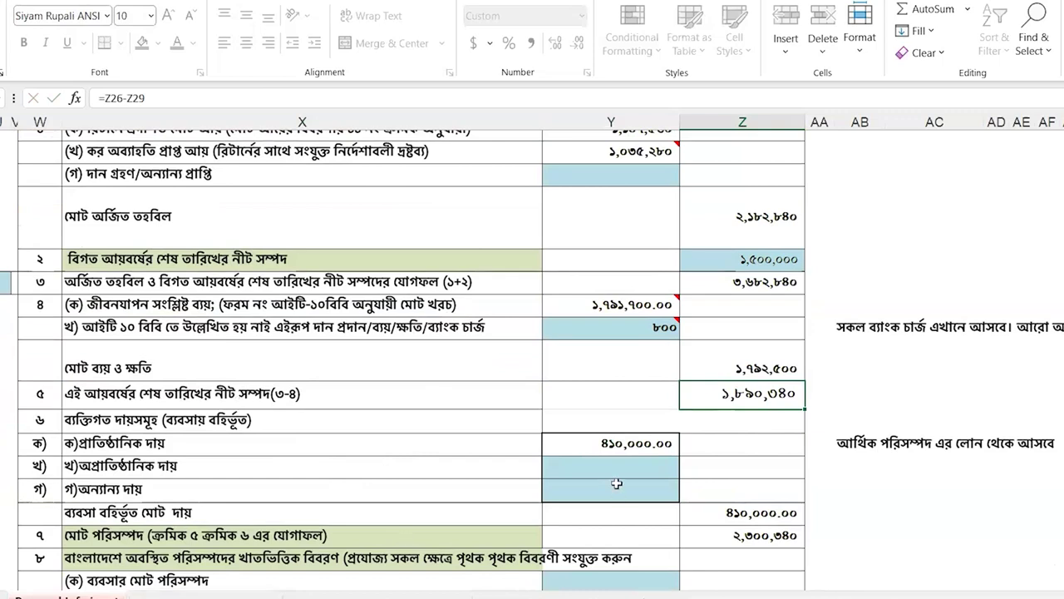
pyautogui.click(616, 449)
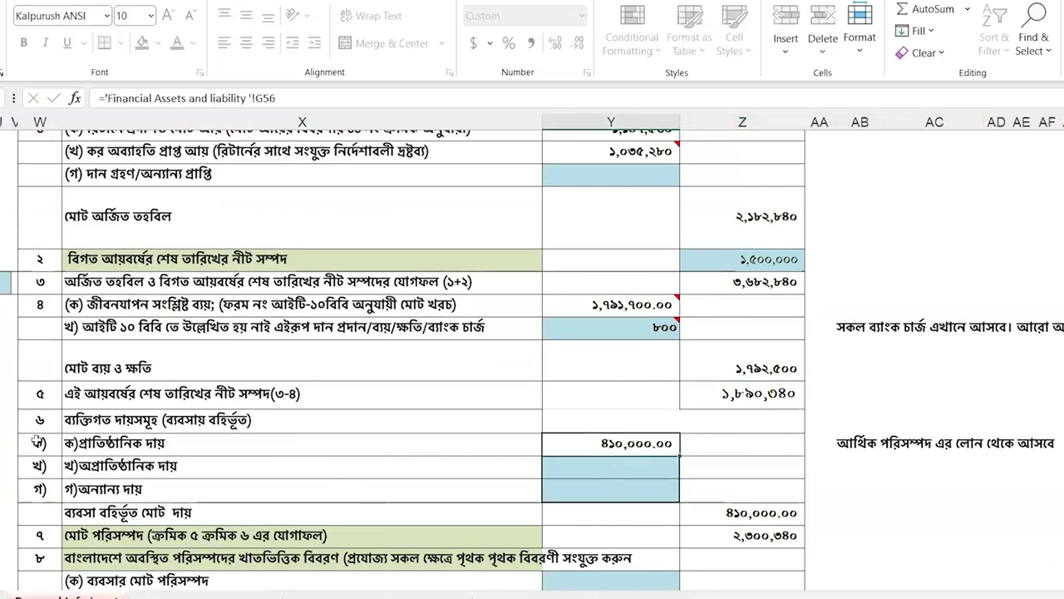
pyautogui.click(139, 442)
pyautogui.click(630, 449)
pyautogui.click(732, 406)
pyautogui.click(635, 449)
pyautogui.click(783, 396)
pyautogui.click(648, 448)
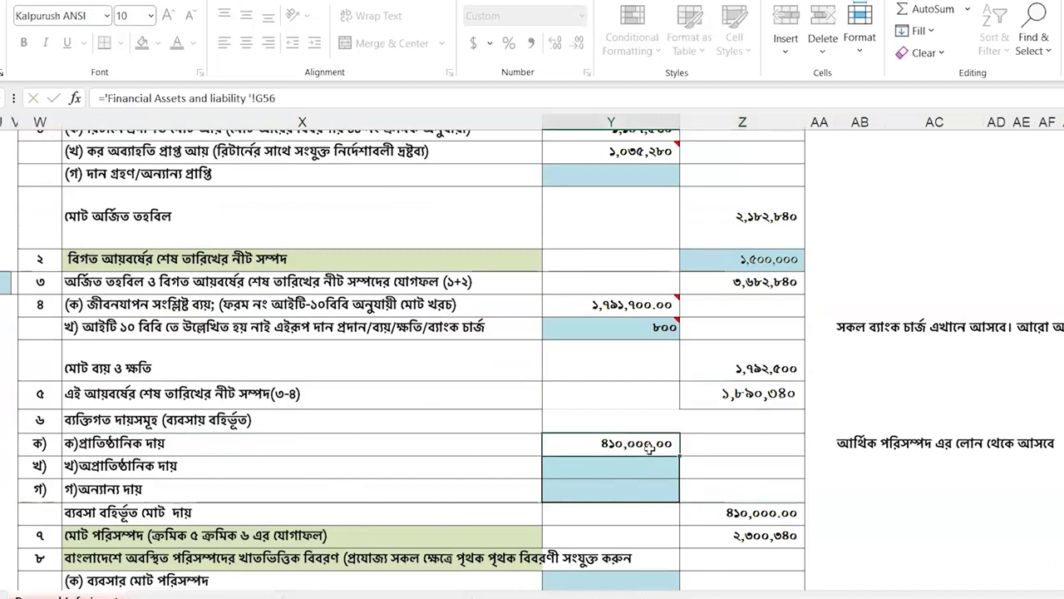
# - Check the total assets formula in row 7 and look over the sector-wise asset breakdown under row 8
pyautogui.click(739, 535)
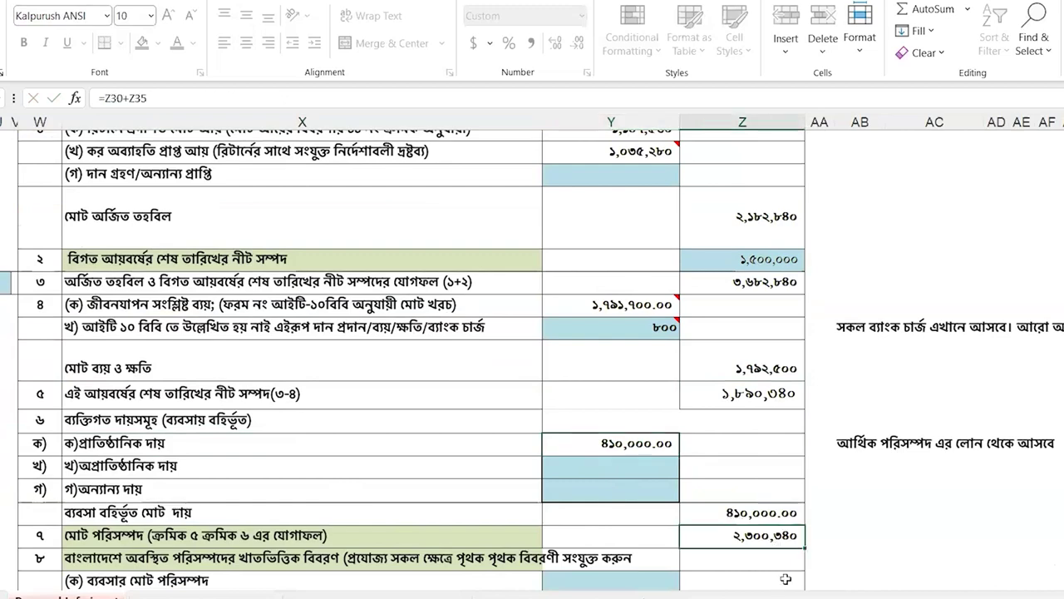
pyautogui.scroll(-2, 748, 535)
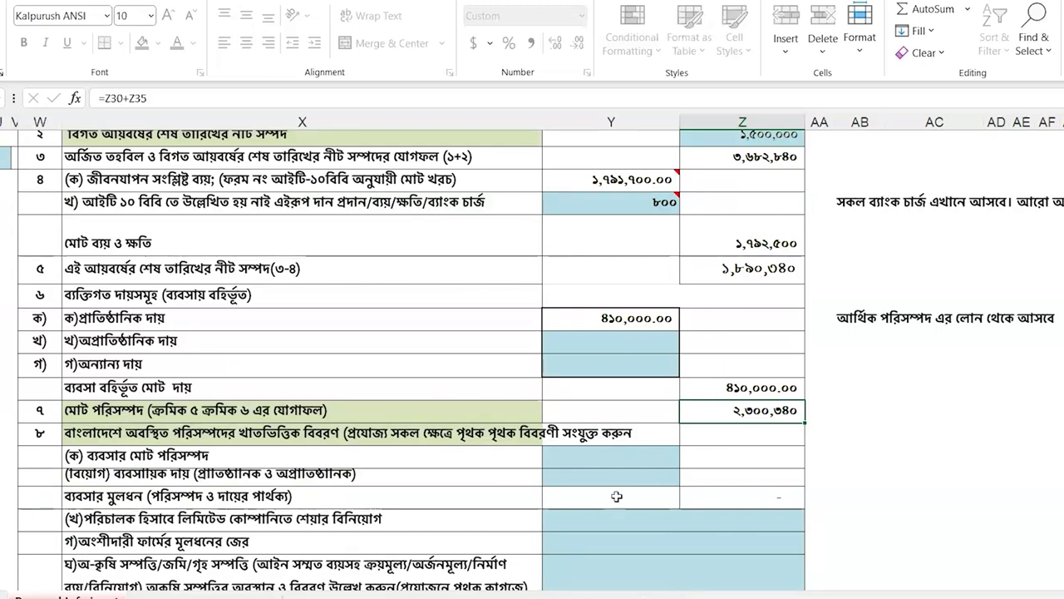
pyautogui.scroll(-2, 622, 494)
pyautogui.scroll(-4, 204, 503)
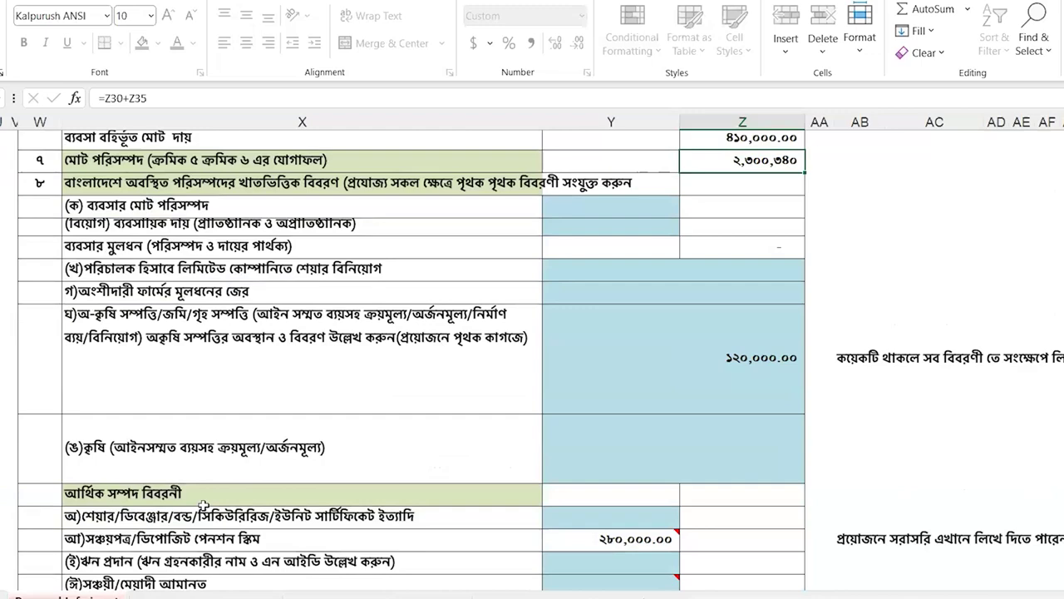
pyautogui.scroll(5, 204, 504)
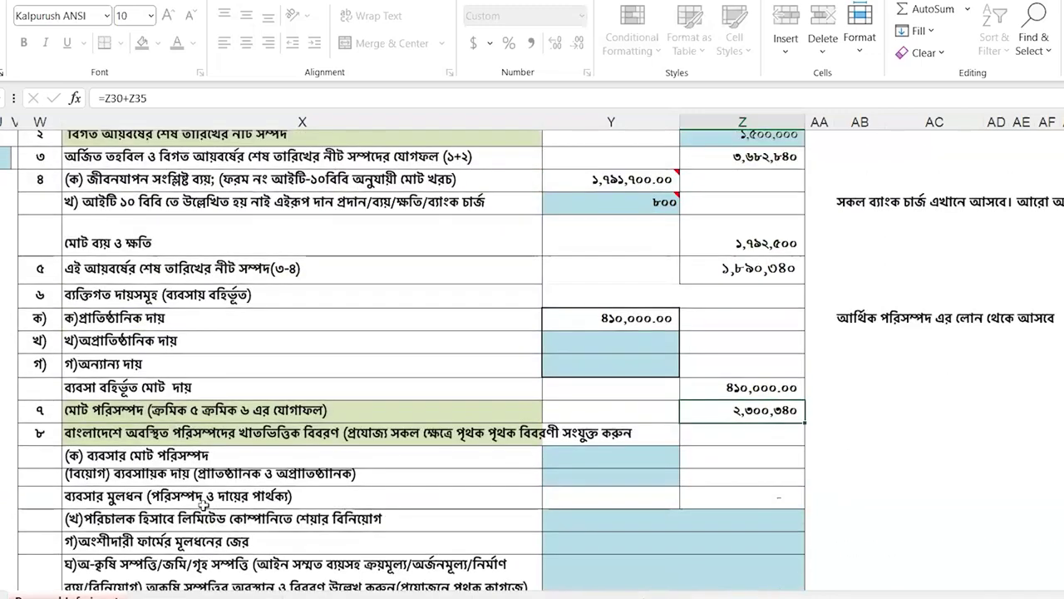
# - Review the institutional and other liability cells in row 6 and the asset categories listed under row 8
pyautogui.click(574, 319)
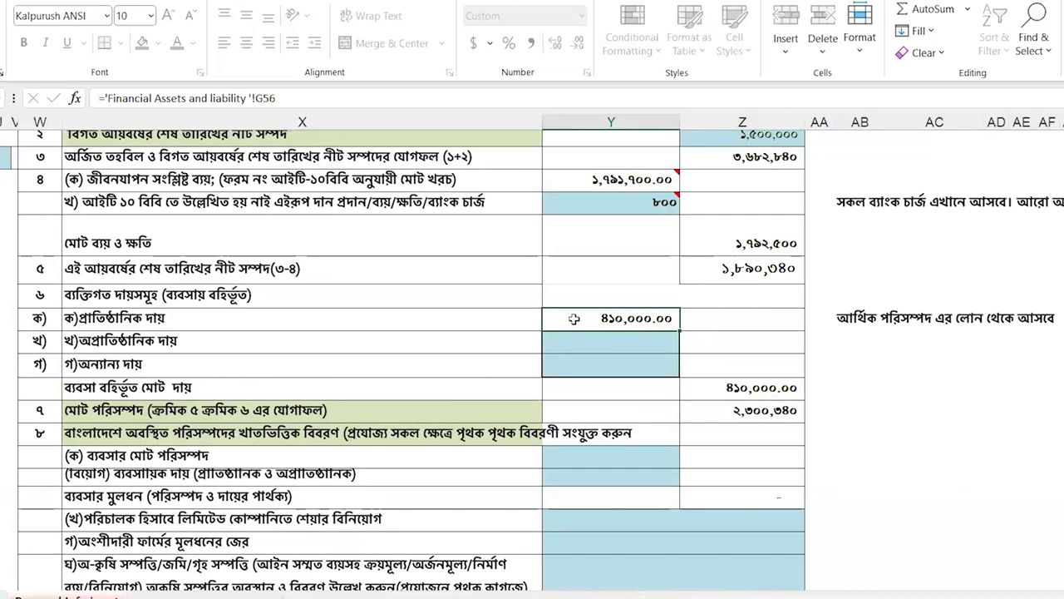
pyautogui.click(610, 360)
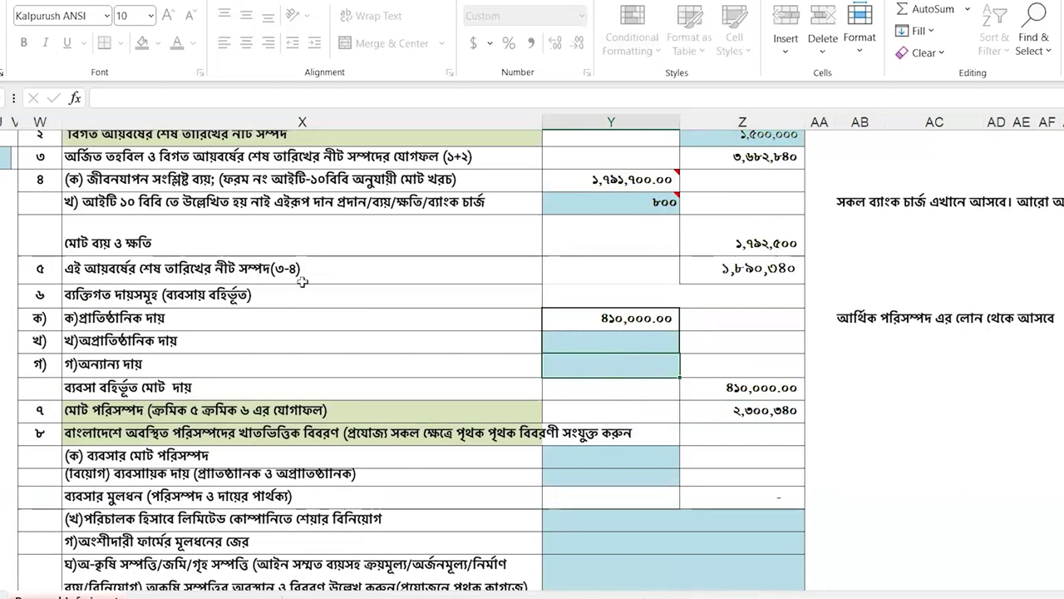
pyautogui.click(598, 320)
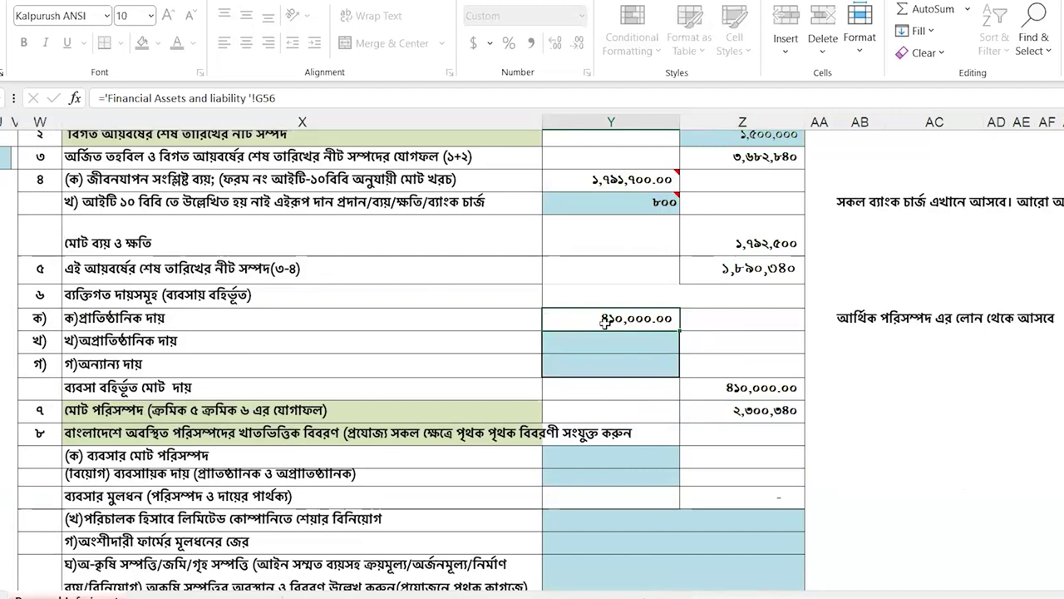
pyautogui.scroll(-4, 605, 321)
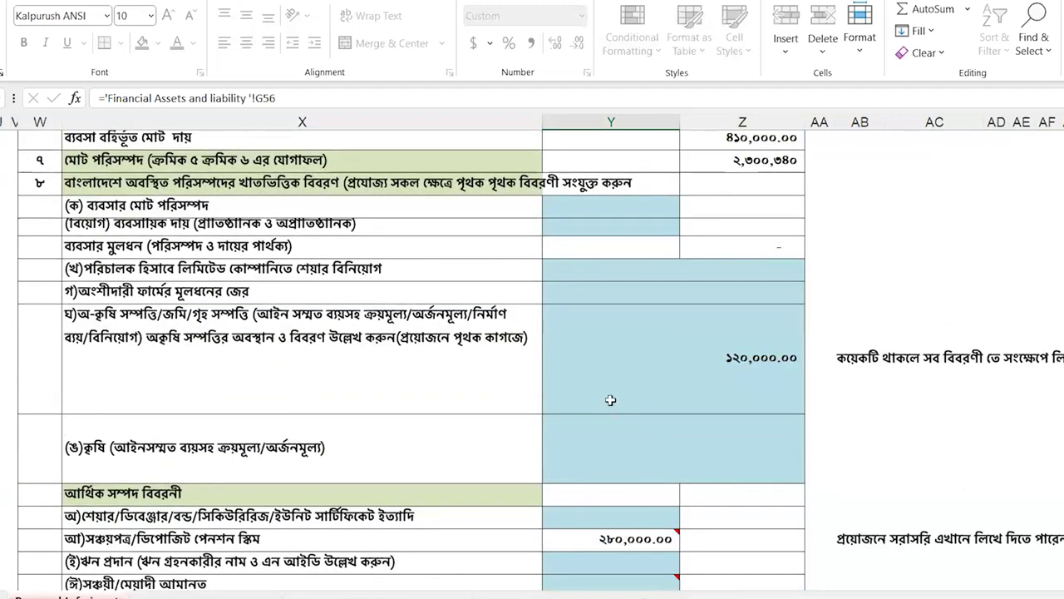
pyautogui.scroll(2, 610, 400)
pyautogui.scroll(2, 610, 400)
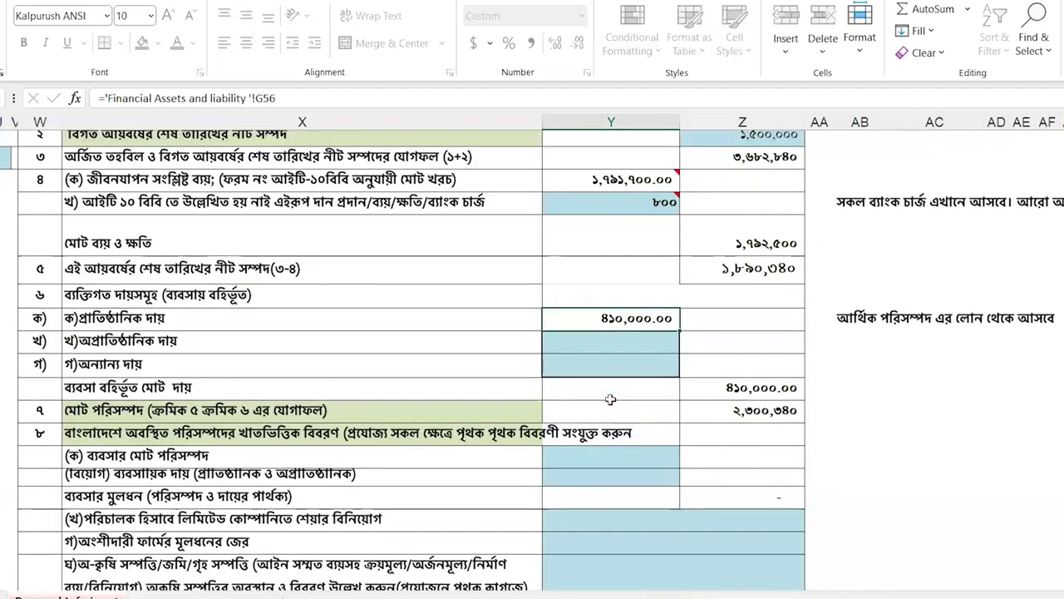
pyautogui.scroll(-4, 760, 496)
pyautogui.scroll(2, 765, 332)
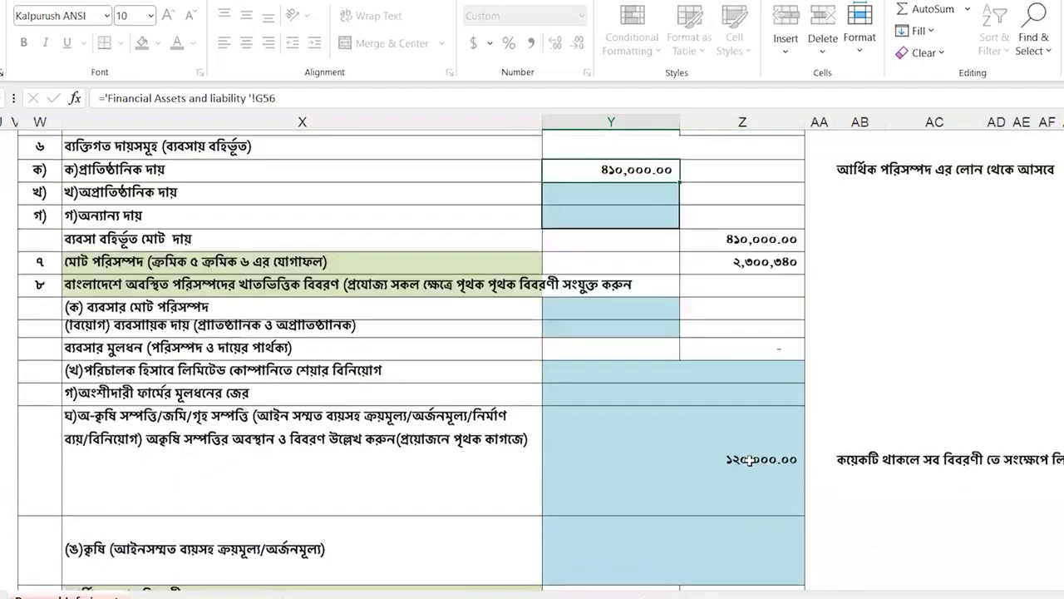
# - Compare the row 7 total assets with the individual asset entries in the row 8 breakdown
pyautogui.click(765, 287)
pyautogui.scroll(-3, 733, 366)
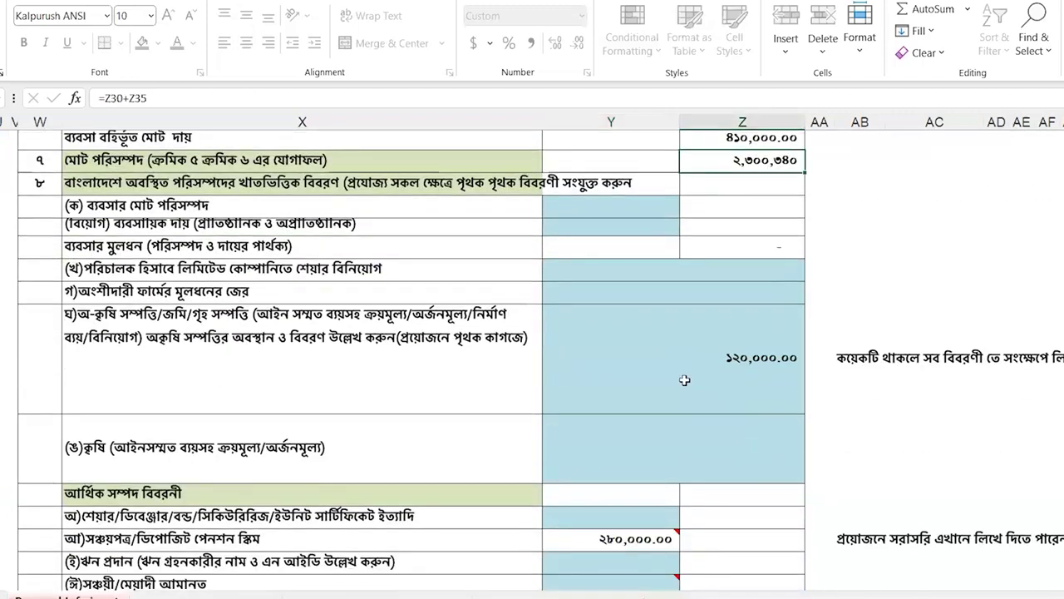
pyautogui.scroll(3, 682, 370)
pyautogui.scroll(2, 684, 302)
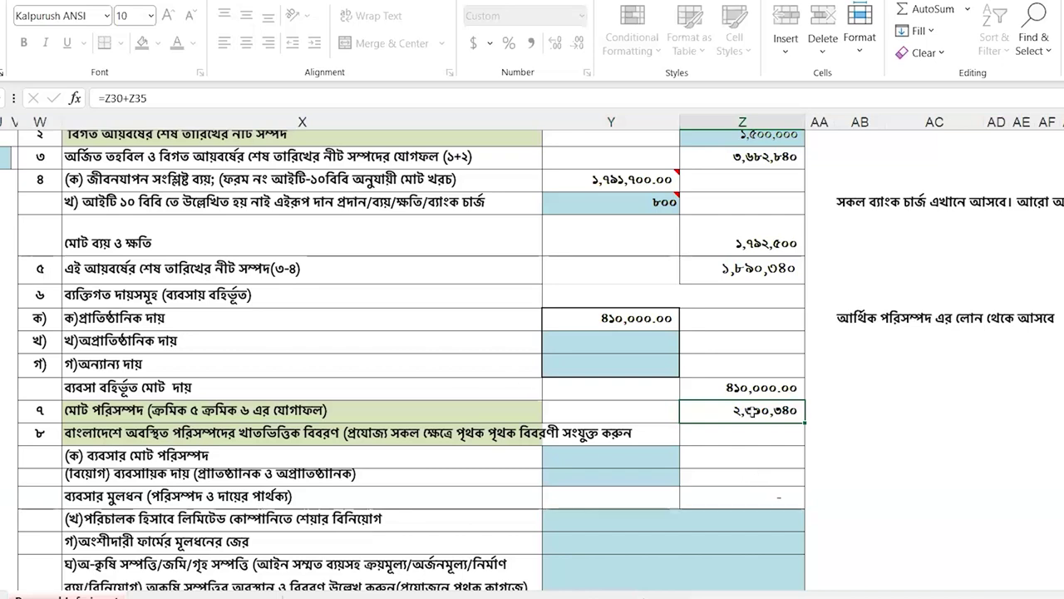
pyautogui.scroll(-2, 705, 463)
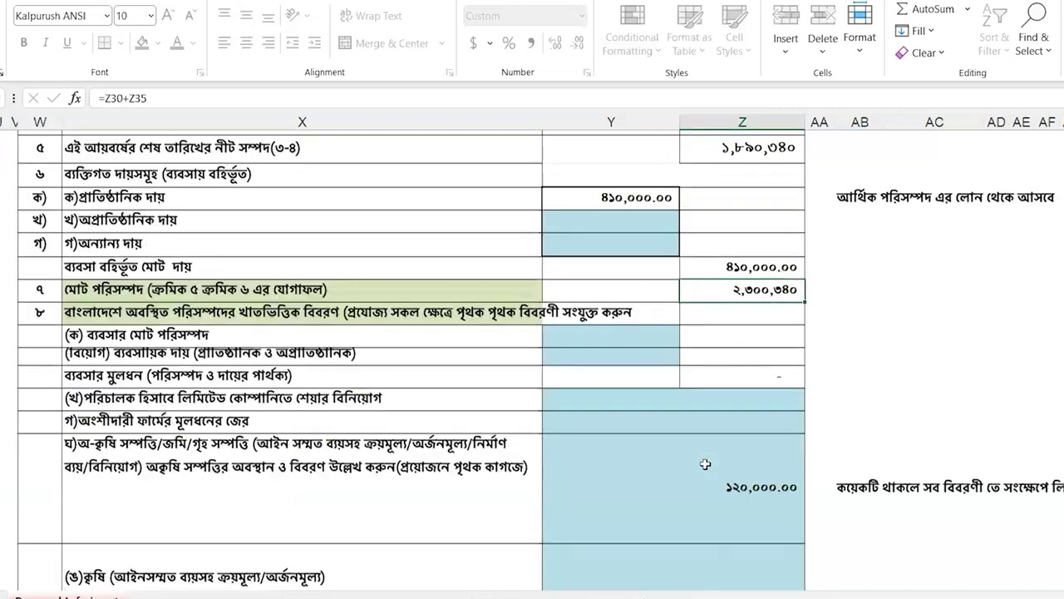
pyautogui.scroll(-4, 276, 464)
pyautogui.scroll(2, 280, 460)
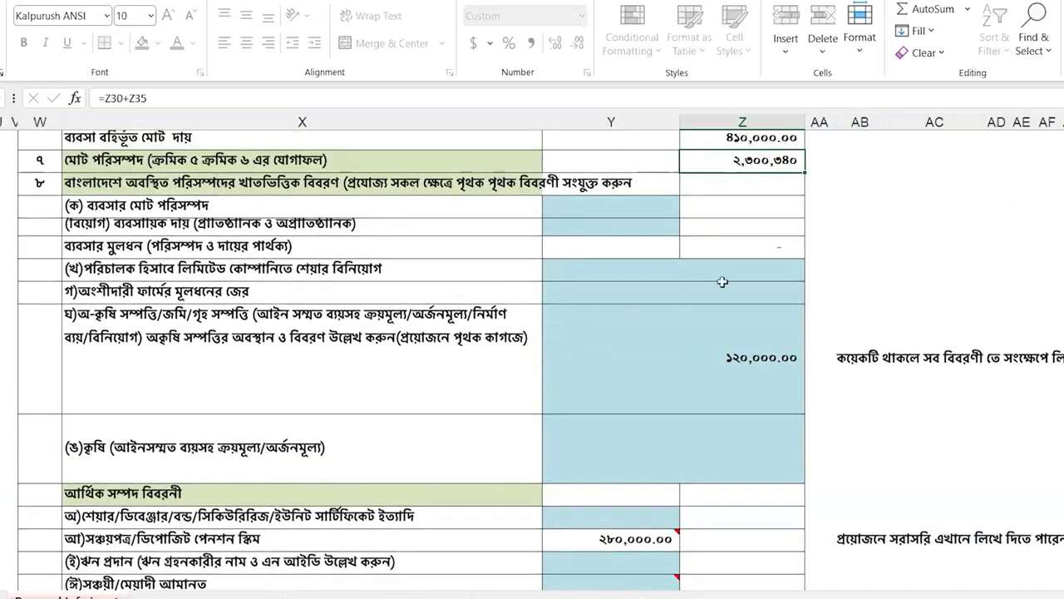
pyautogui.scroll(2, 680, 332)
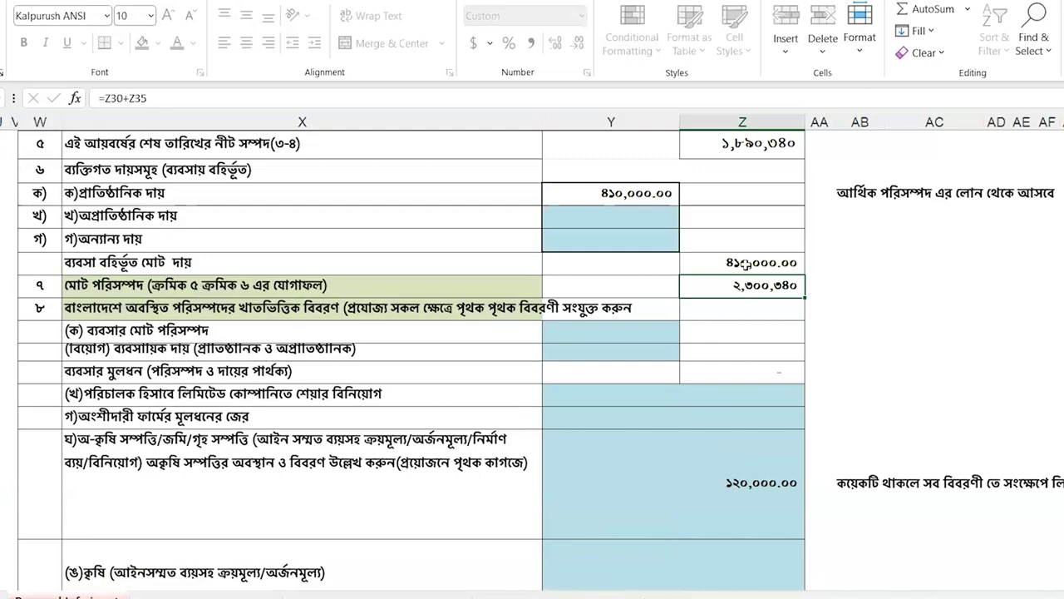
# - Examine the business total assets row and the director's share investment row with its input cell in the asset breakdown
pyautogui.doubleClick(266, 331)
pyautogui.press('Escape')
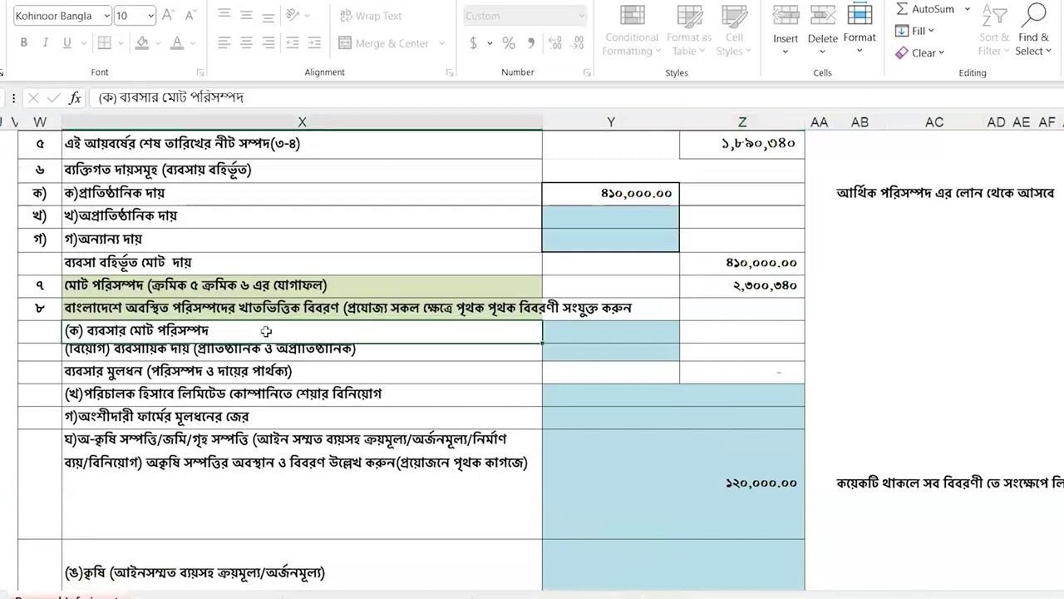
pyautogui.scroll(-2, 225, 440)
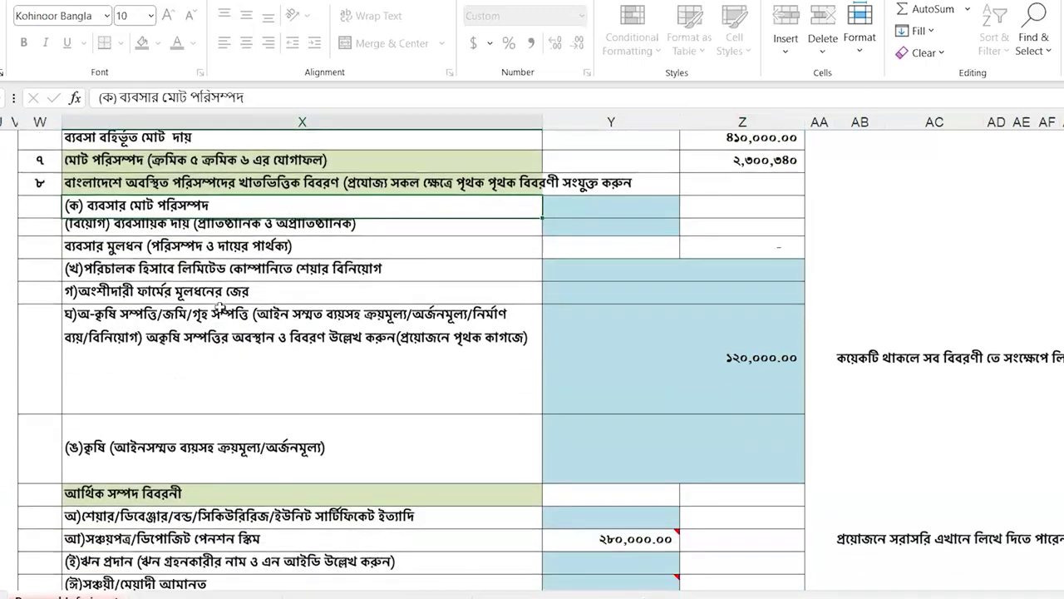
pyautogui.click(384, 269)
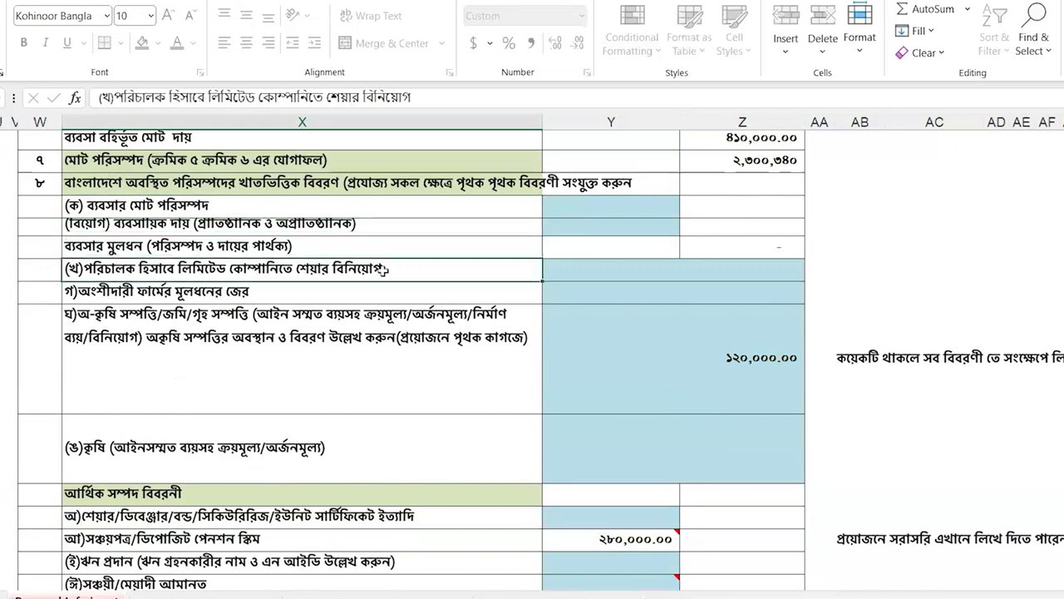
pyautogui.press('Right')
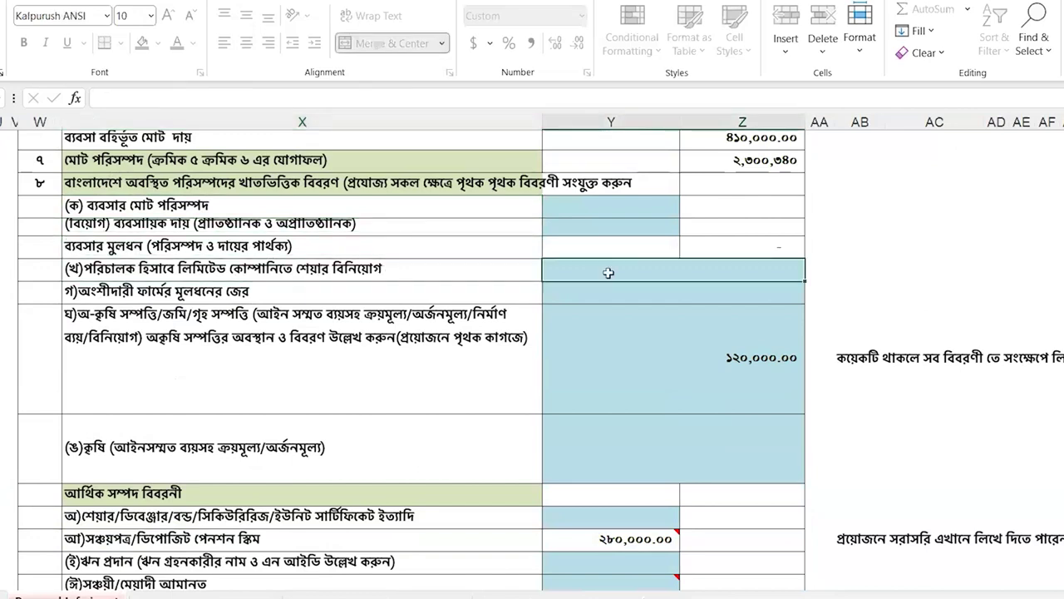
# - Examine the non-agricultural and agricultural property rows with their input cells, down to the financial assets section
pyautogui.click(296, 344)
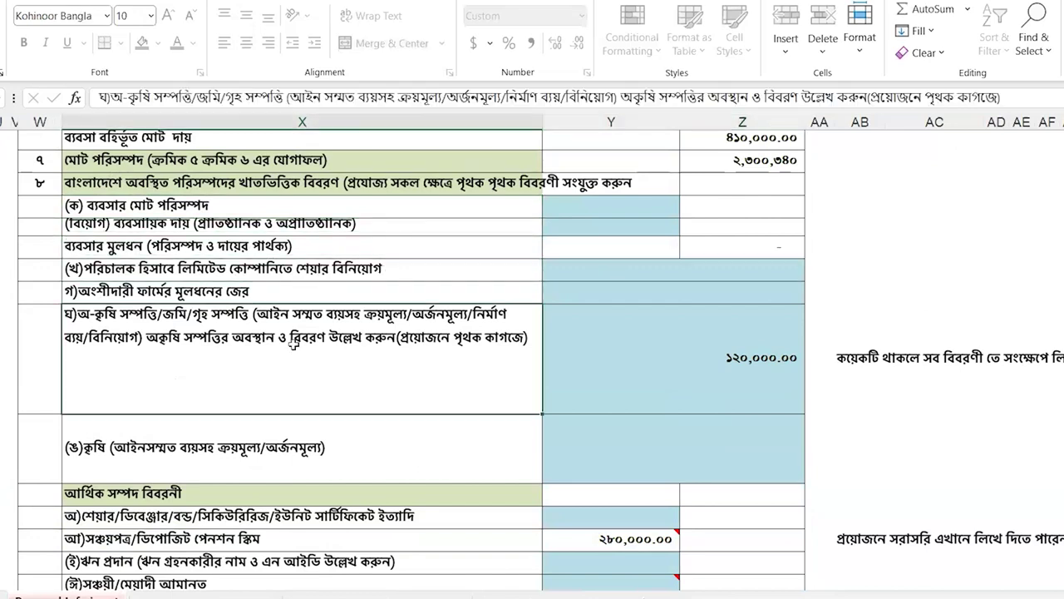
pyautogui.click(713, 355)
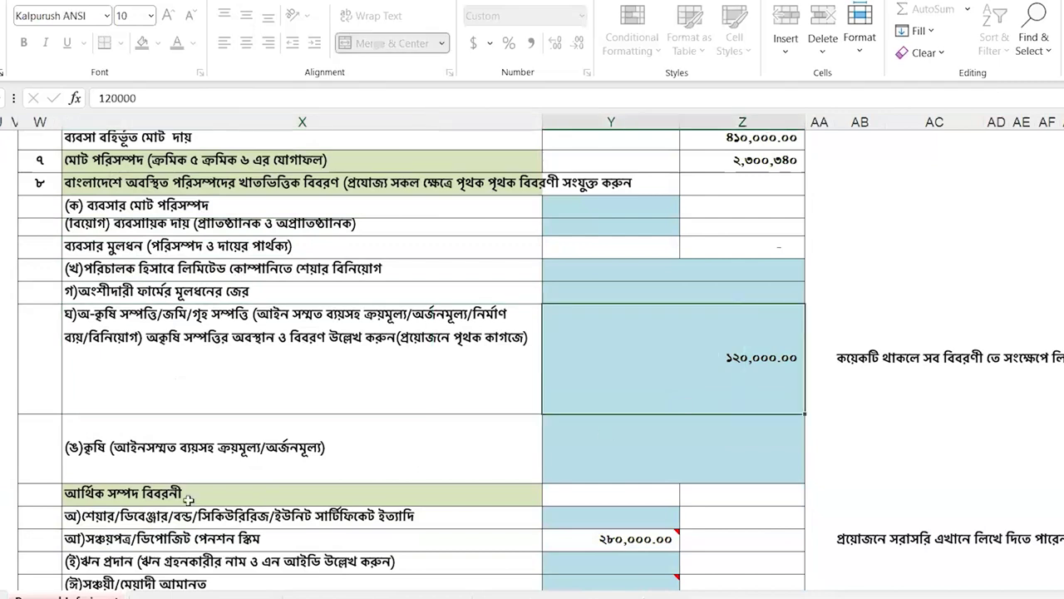
pyautogui.click(164, 471)
pyautogui.click(679, 367)
pyautogui.moveTo(365, 456); pyautogui.dragTo(214, 450)
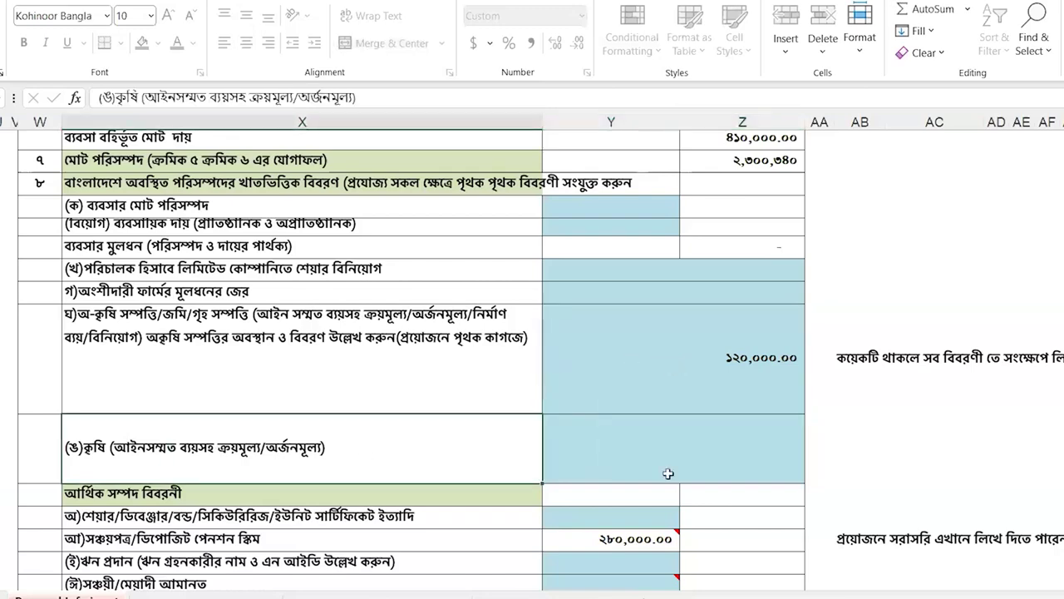
pyautogui.click(671, 457)
pyautogui.scroll(-2, 674, 456)
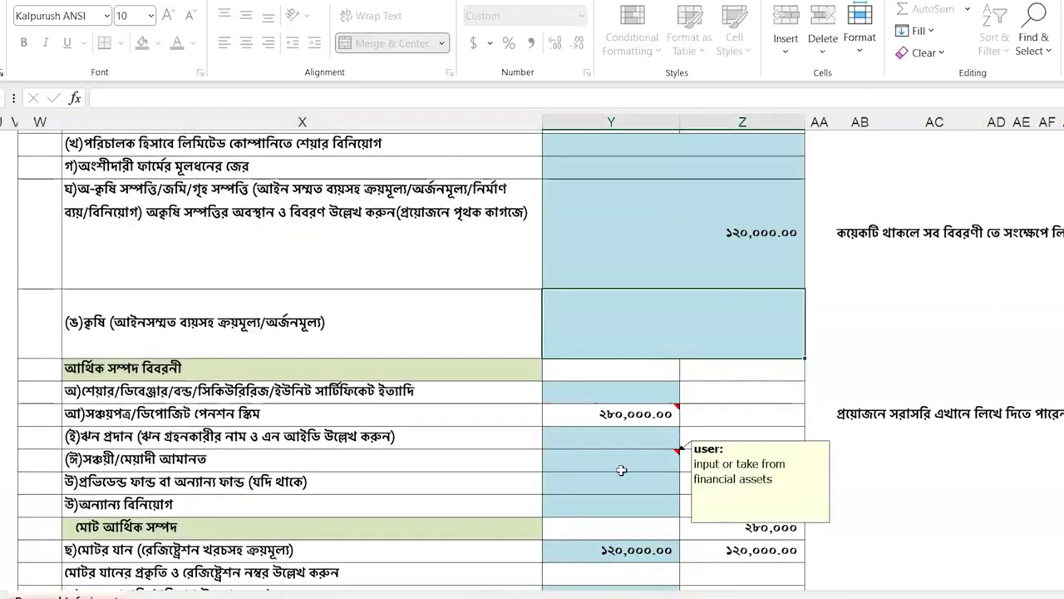
# - Recheck the row 7 total assets formula against the property entries in the asset breakdown
pyautogui.scroll(4, 577, 463)
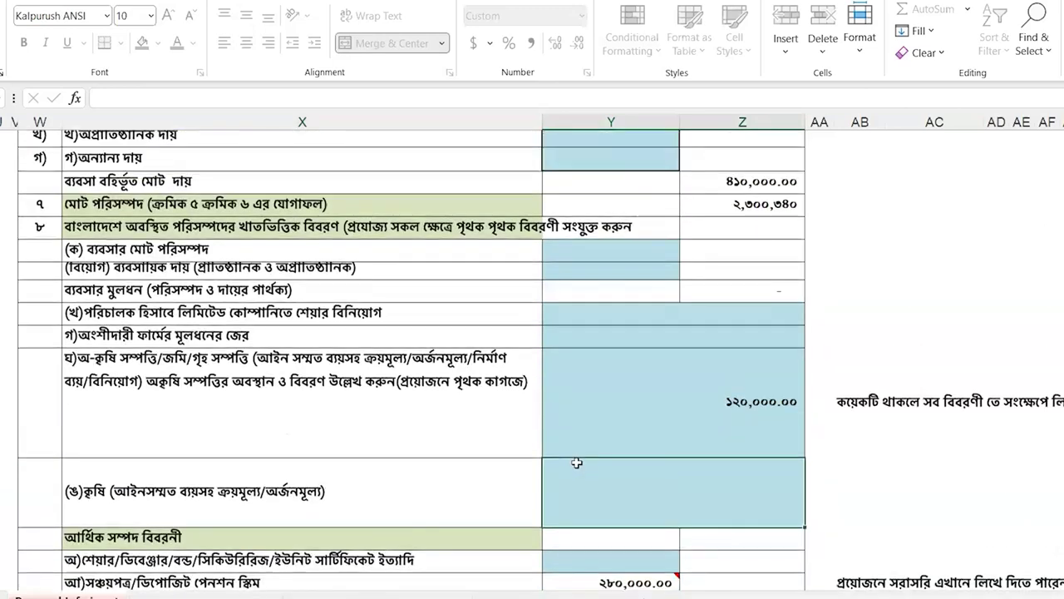
pyautogui.click(724, 293)
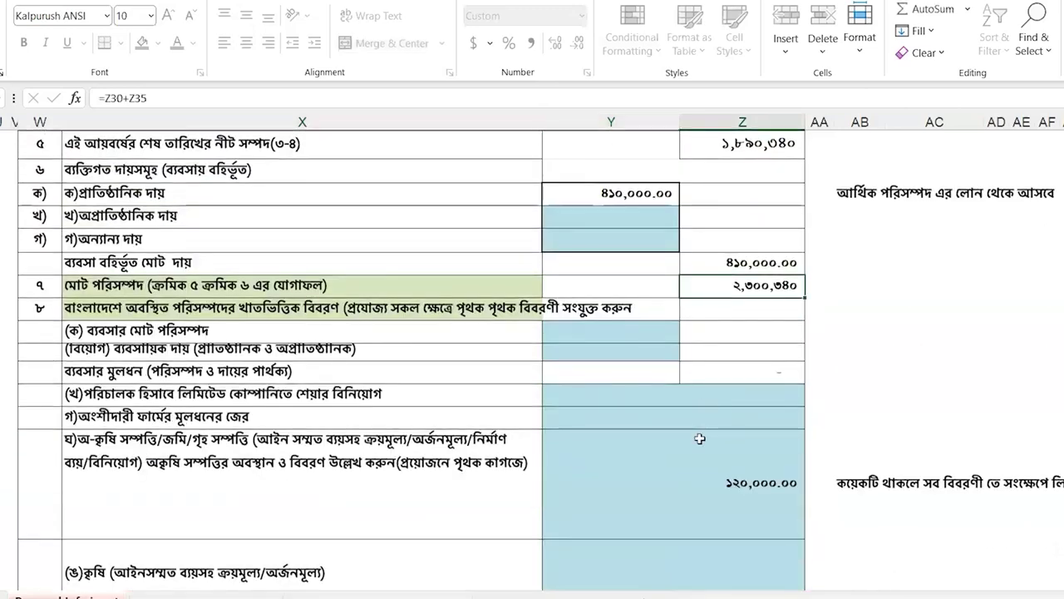
pyautogui.scroll(-2, 699, 438)
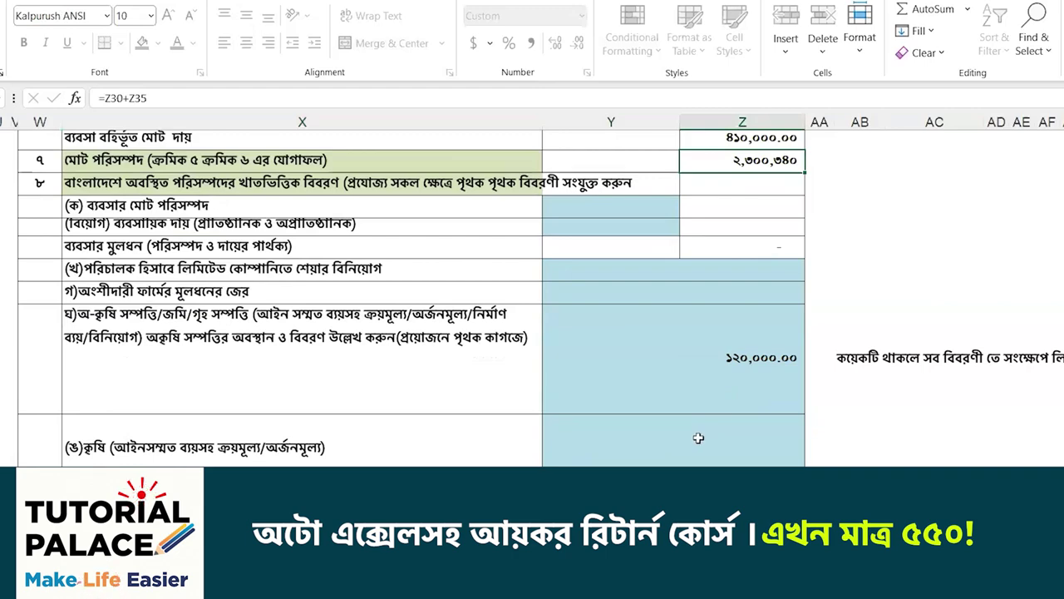
# - Check the previous year's net assets entry in row 2 against the total assets and the row 8 asset breakdown
pyautogui.scroll(4, 699, 438)
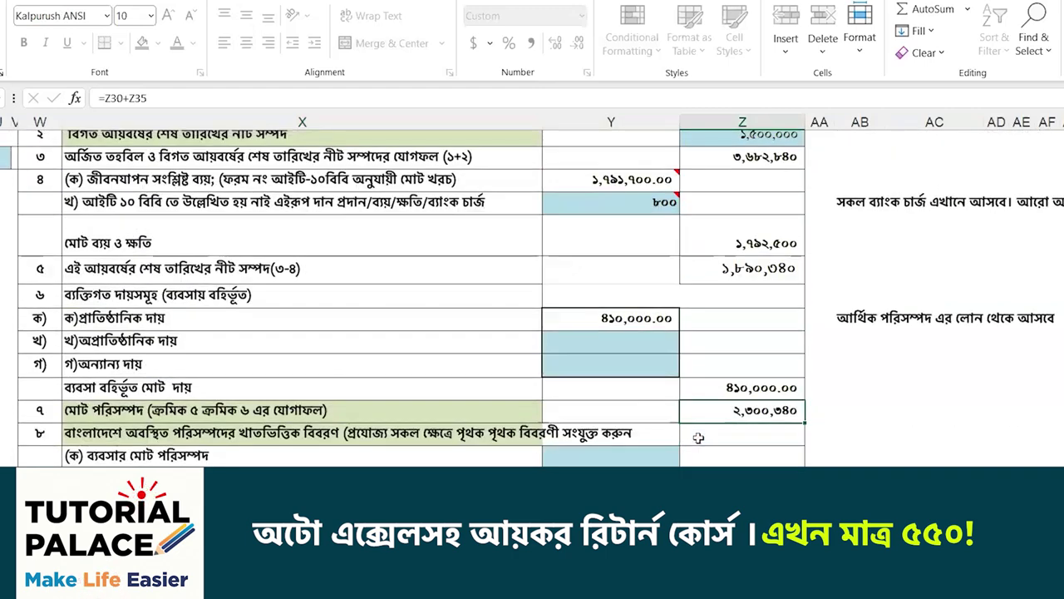
pyautogui.scroll(2, 699, 438)
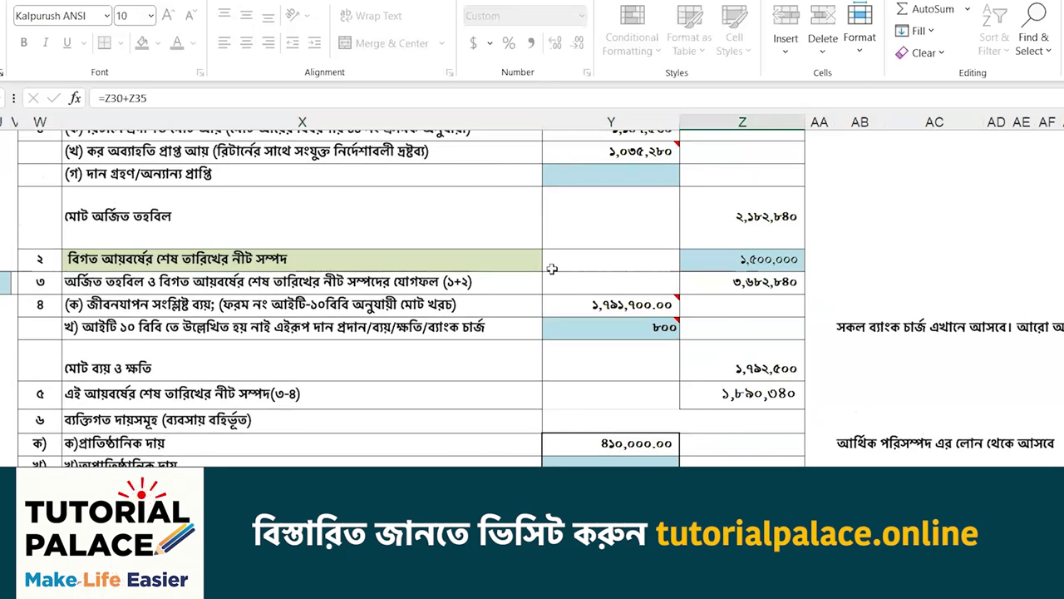
pyautogui.click(687, 259)
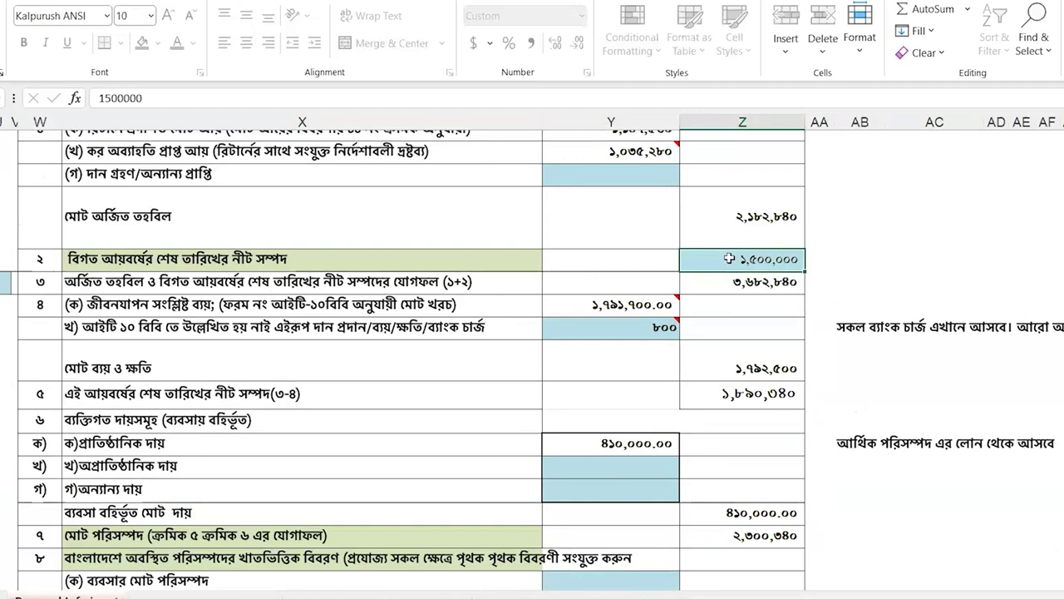
pyautogui.scroll(-6, 742, 325)
pyautogui.scroll(6, 743, 325)
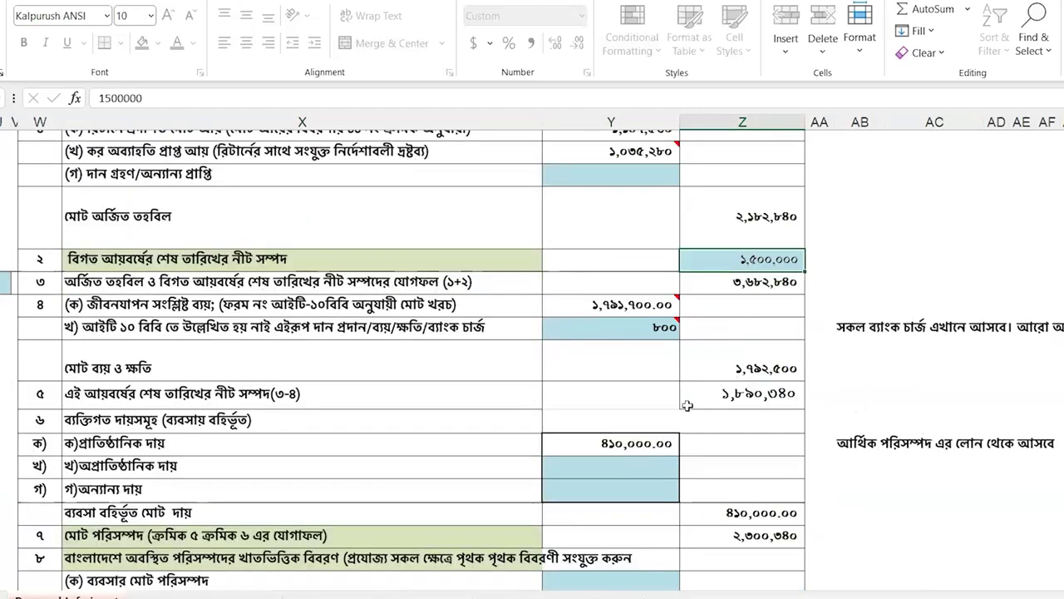
pyautogui.scroll(-6, 686, 405)
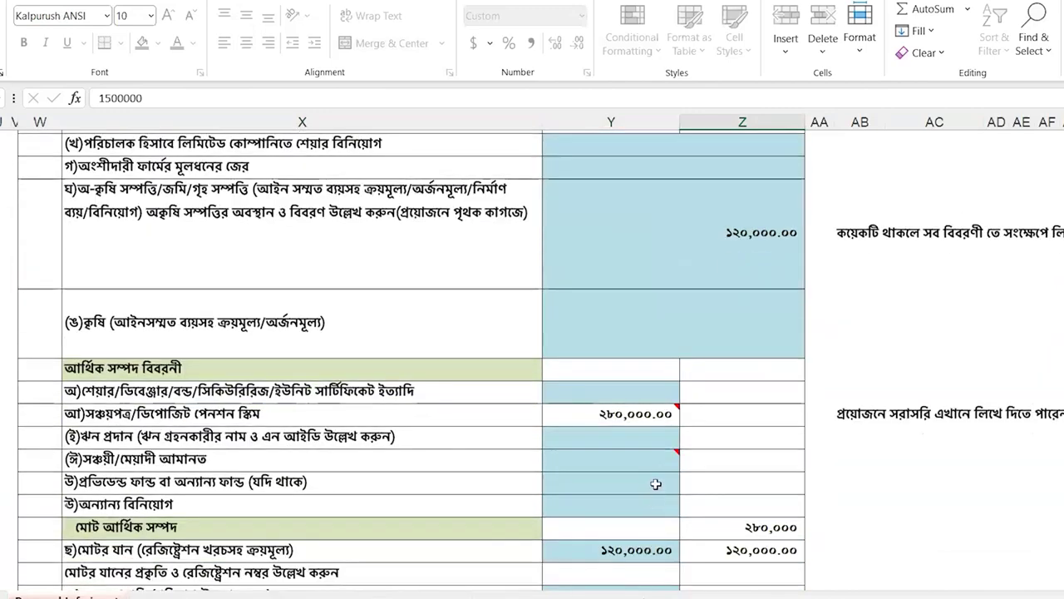
# - Review the non-agricultural property row with its value cell and the agricultural property input cell
pyautogui.scroll(2, 656, 478)
pyautogui.click(152, 338)
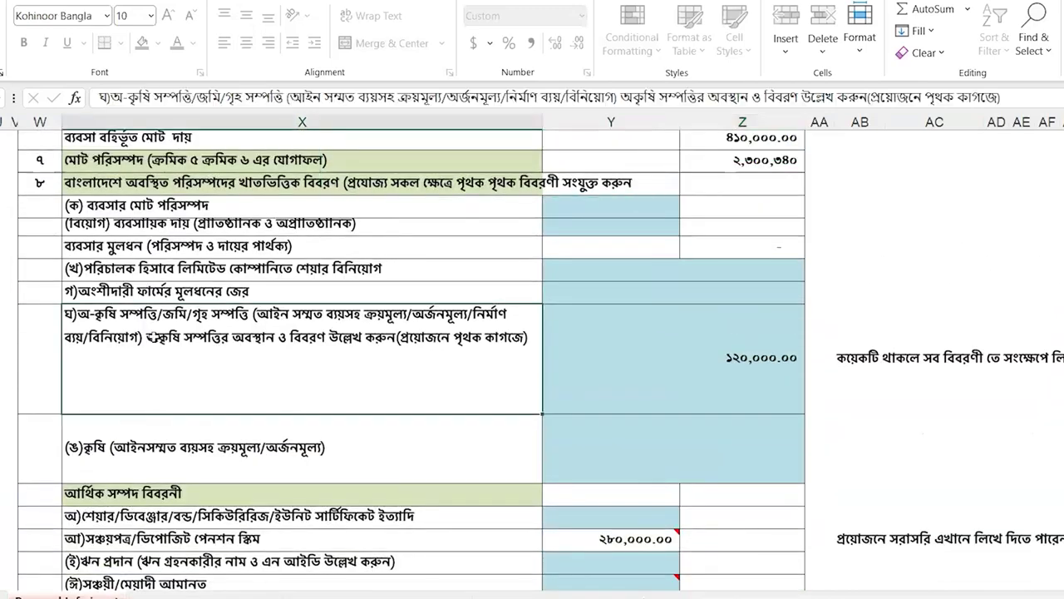
pyautogui.click(778, 355)
pyautogui.click(677, 432)
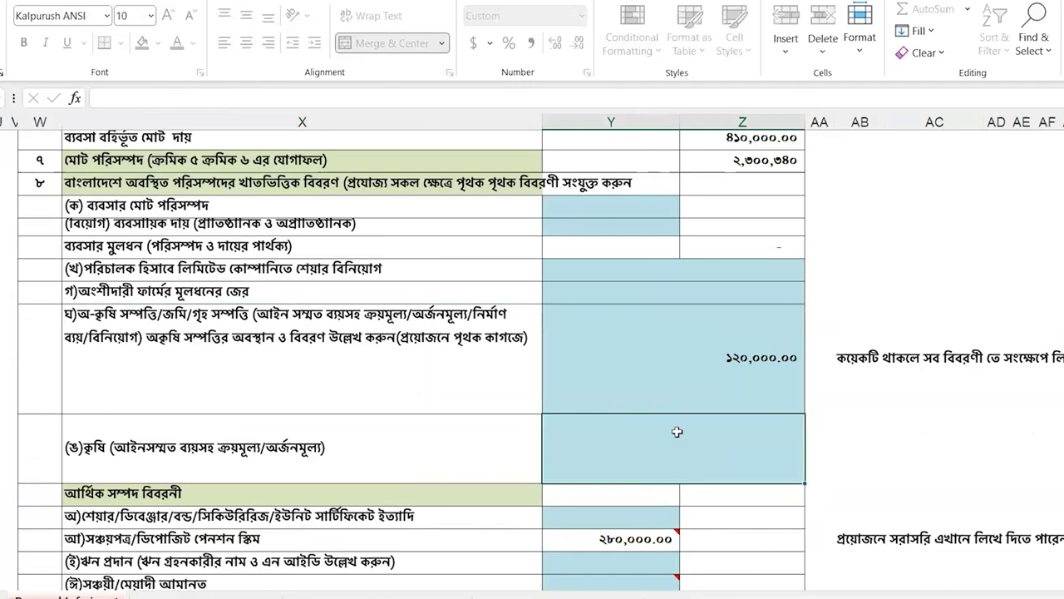
# - Examine the financial assets section, from its shares and debentures row to the formula behind the savings certificate/deposit pension scheme amount
pyautogui.scroll(-2, 677, 431)
pyautogui.moveTo(124, 371); pyautogui.dragTo(269, 501)
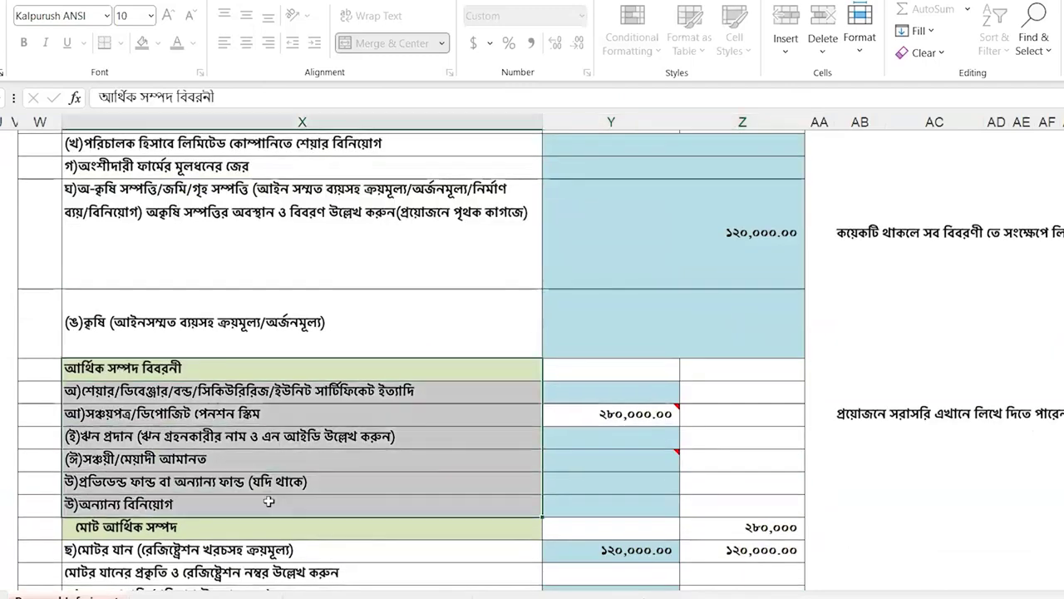
pyautogui.click(169, 392)
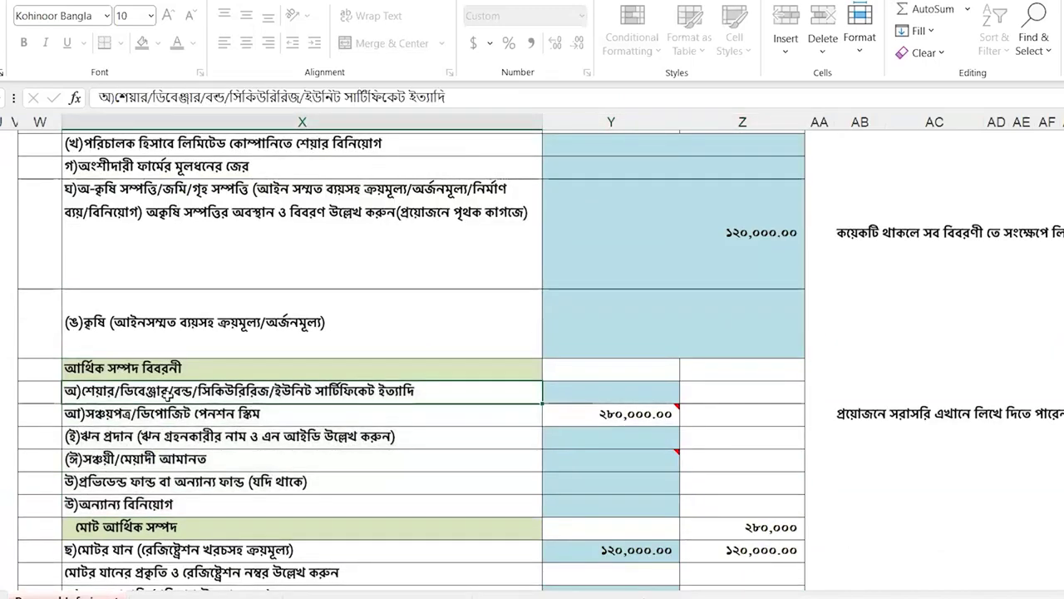
pyautogui.click(159, 418)
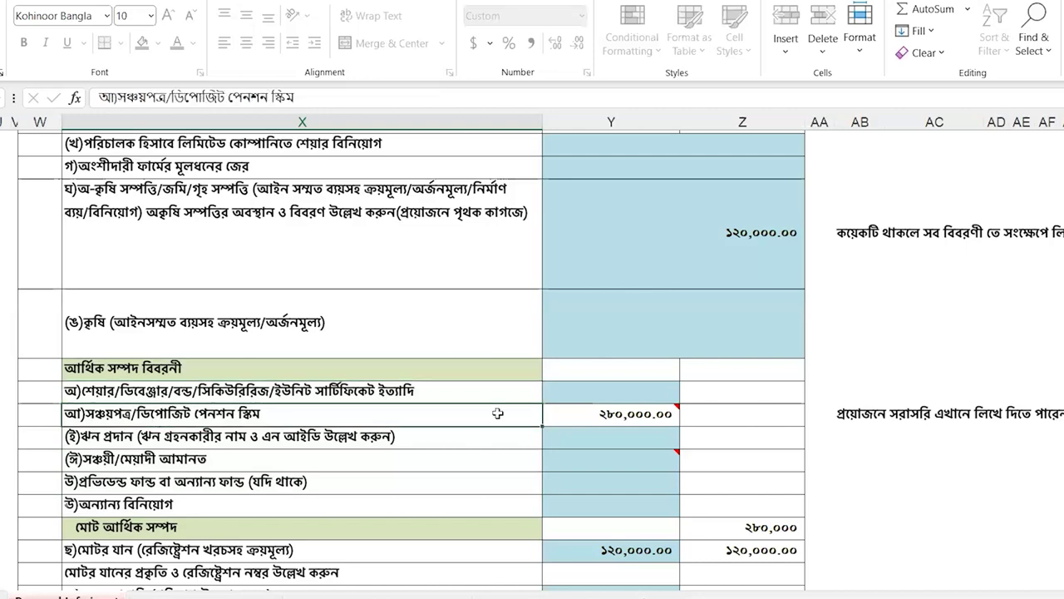
pyautogui.click(609, 420)
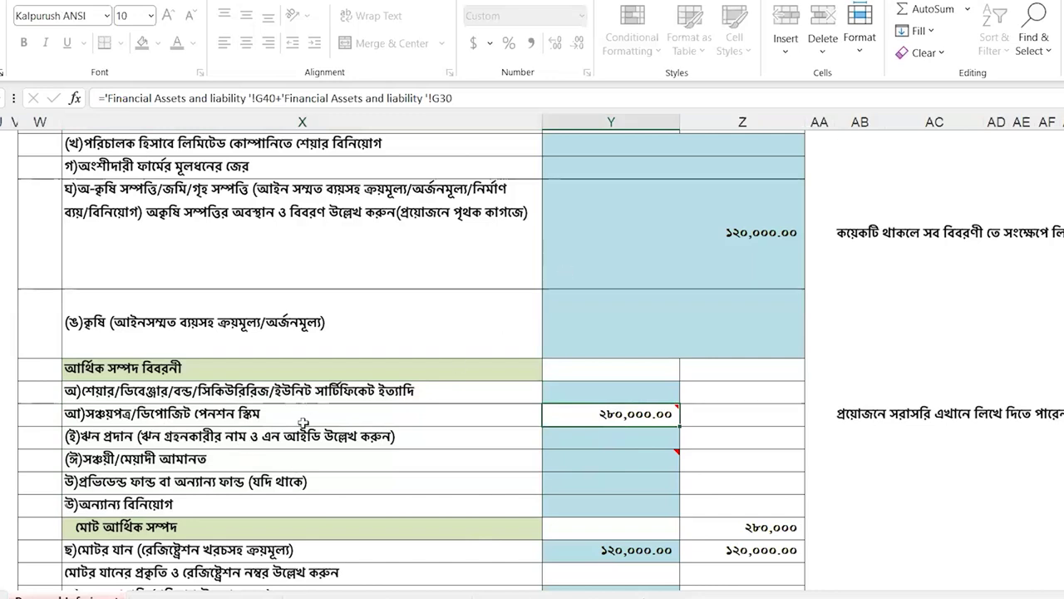
# - Examine the input cells for loans given, savings/fixed deposits with its cell note, and provident or other funds
pyautogui.click(638, 435)
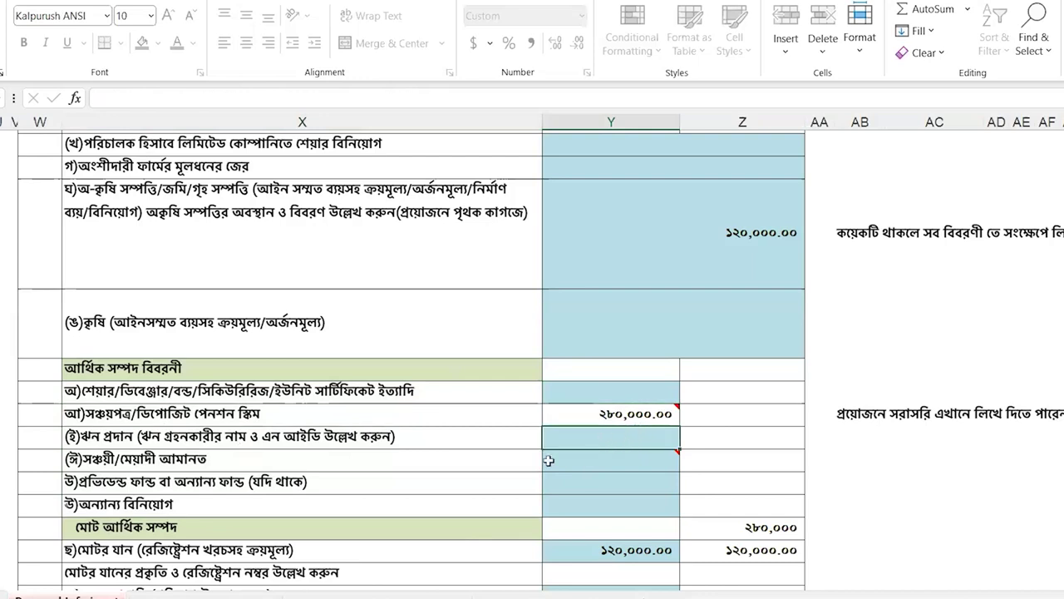
pyautogui.click(127, 463)
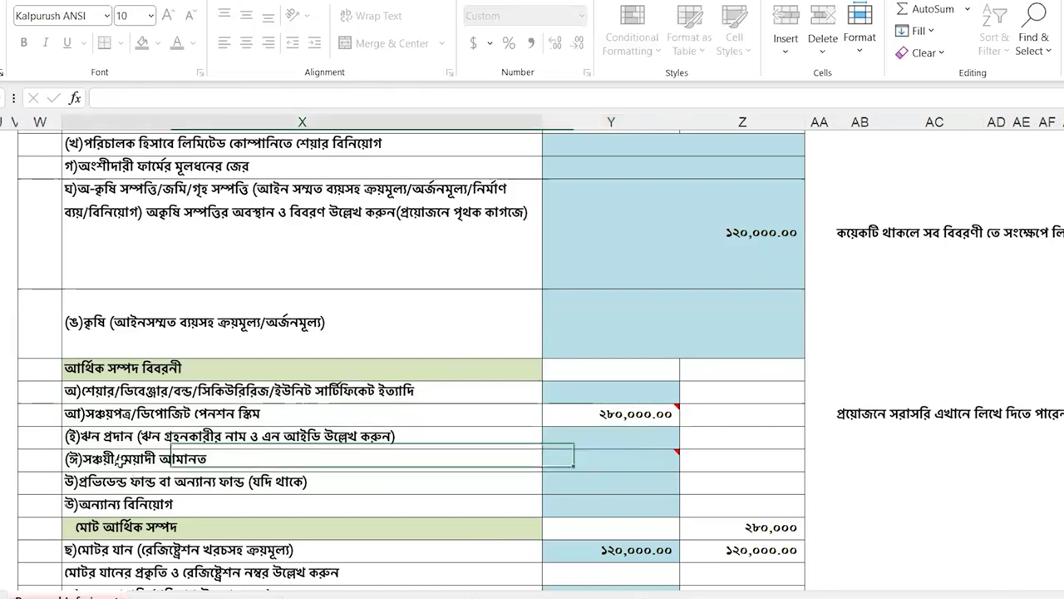
pyautogui.click(575, 464)
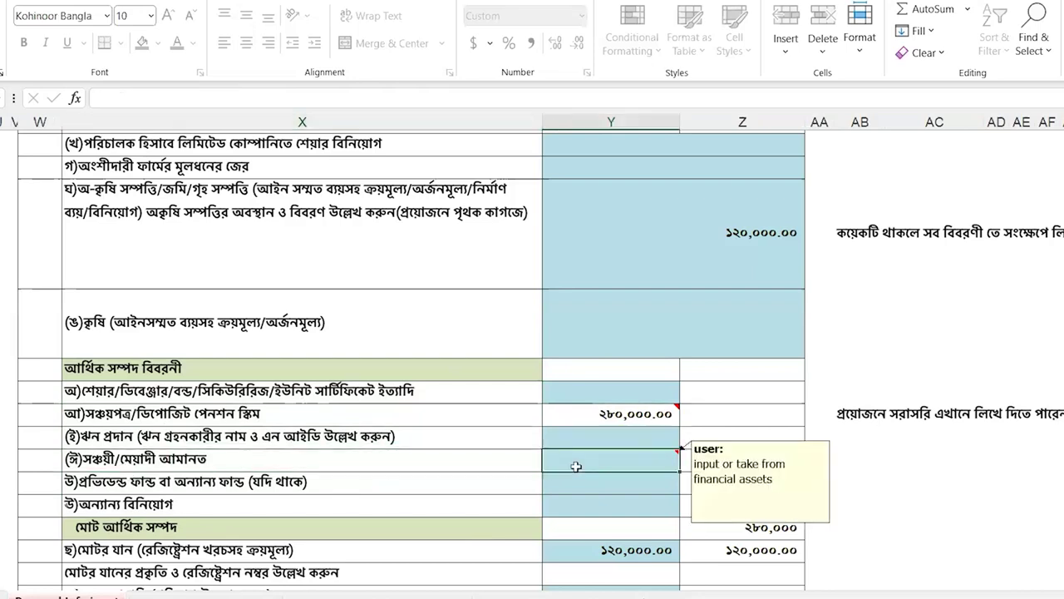
pyautogui.click(155, 486)
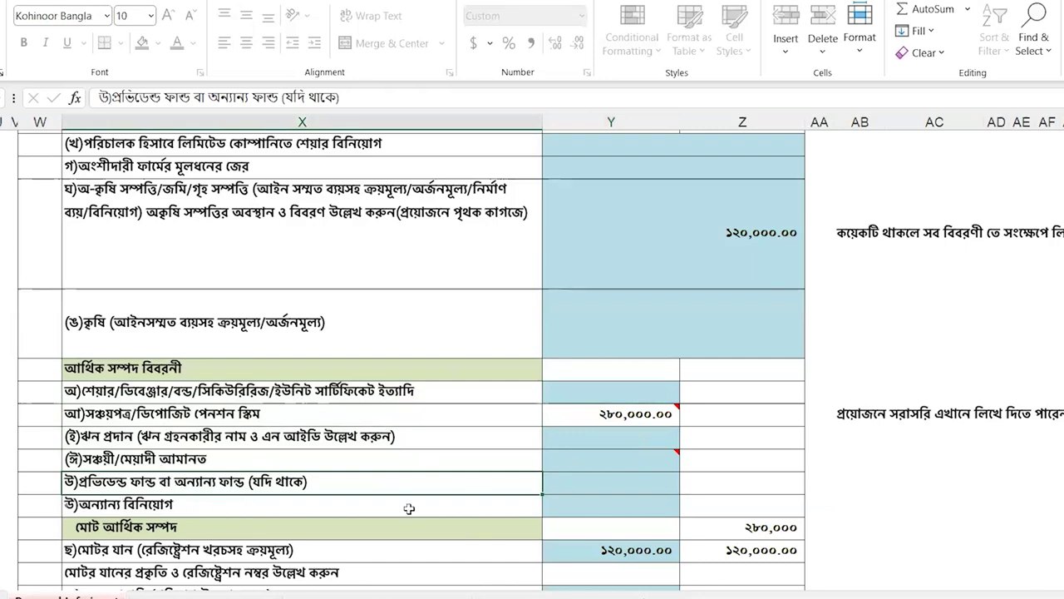
pyautogui.click(610, 484)
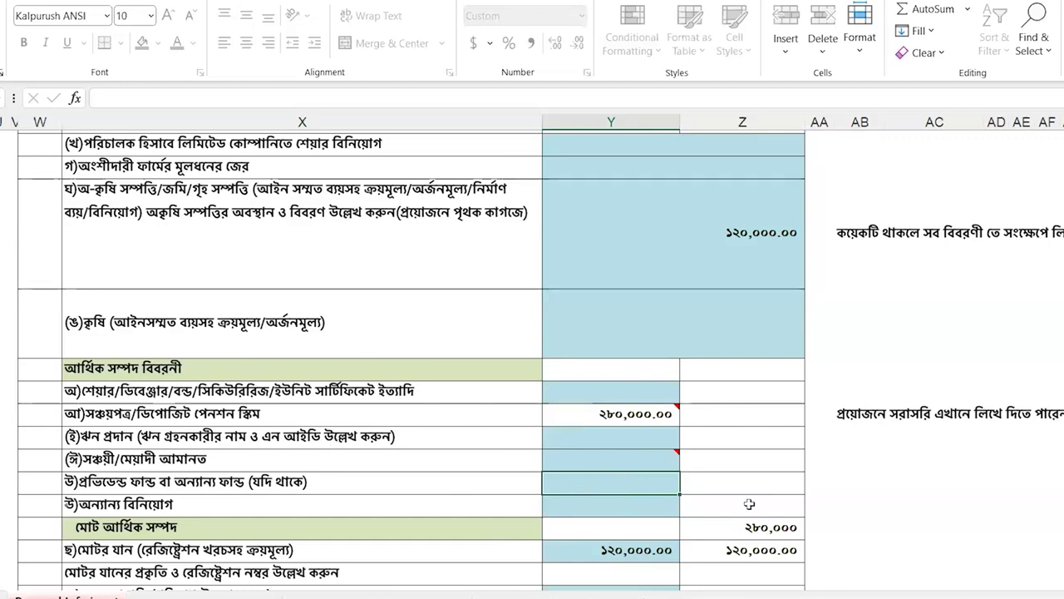
# - Enter 60000 as the jewellery value in the asset breakdown
pyautogui.scroll(-3, 611, 449)
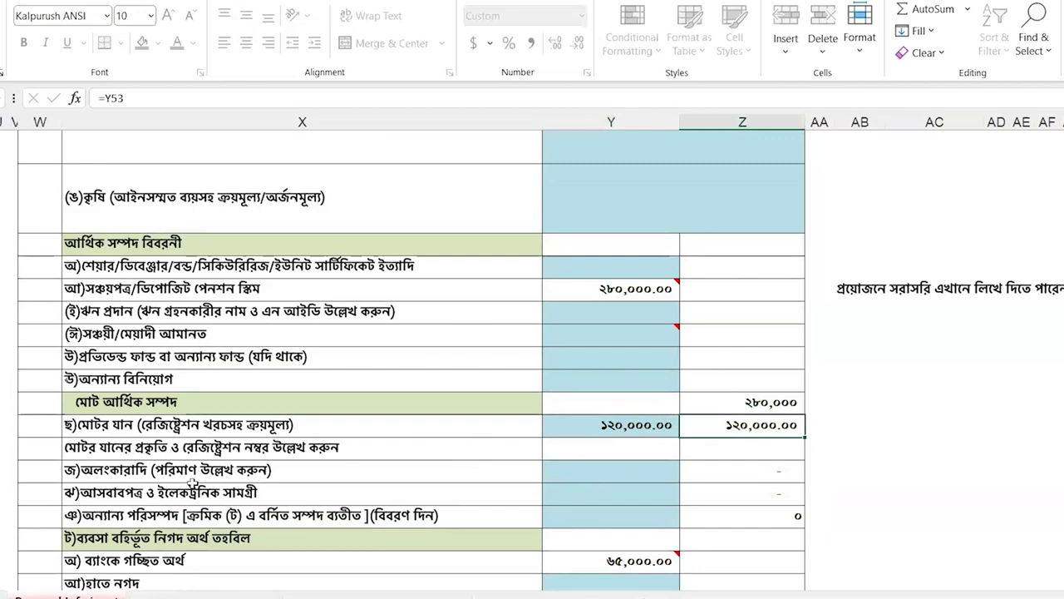
pyautogui.click(344, 479)
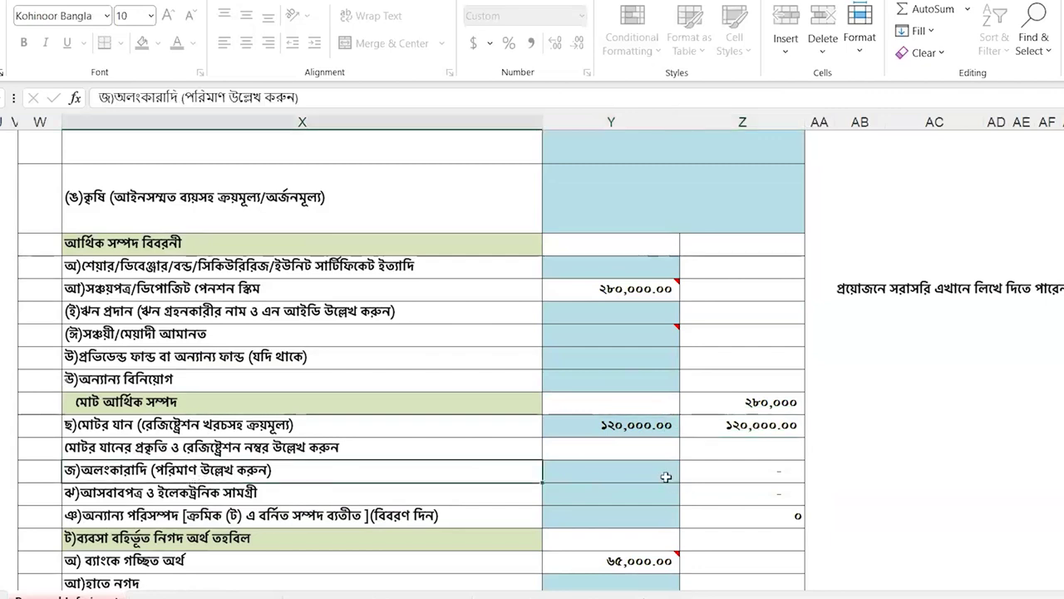
pyautogui.click(599, 473)
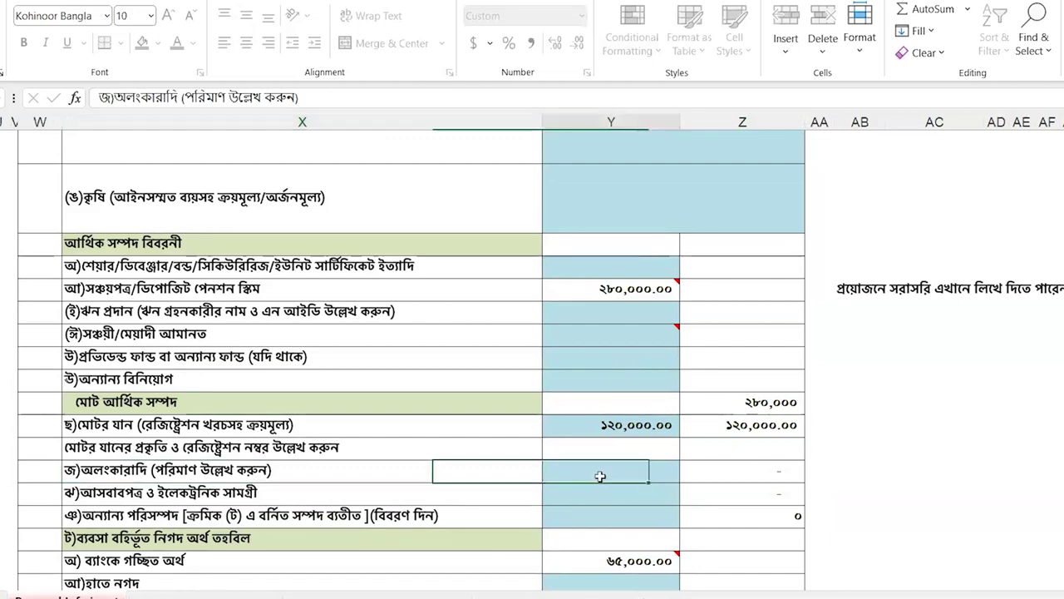
pyautogui.write('60000')
pyautogui.click(599, 513)
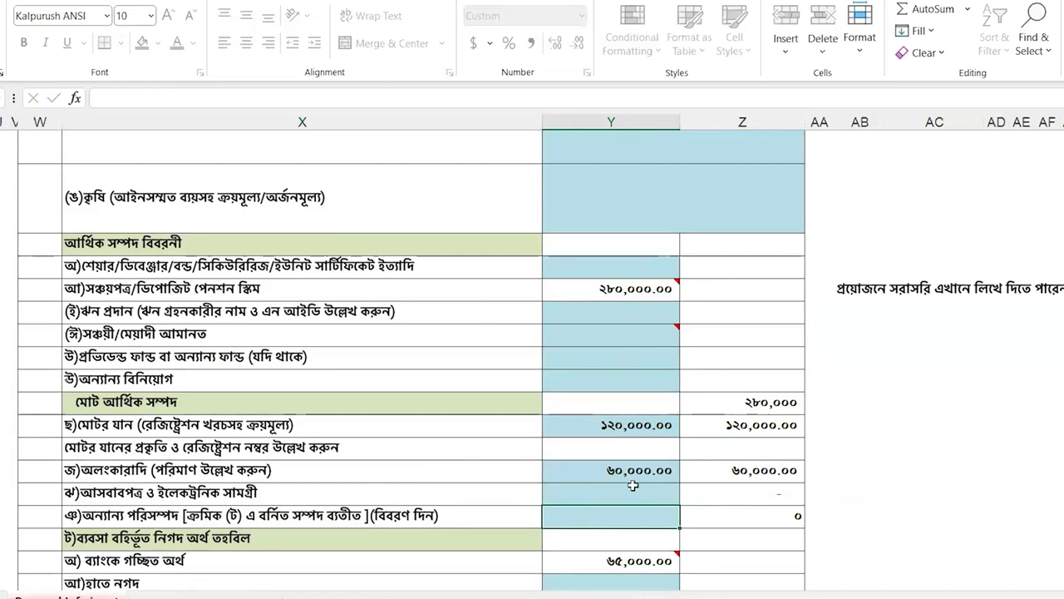
# - Enter 400000 as the value of furniture and electronic goods
pyautogui.click(596, 290)
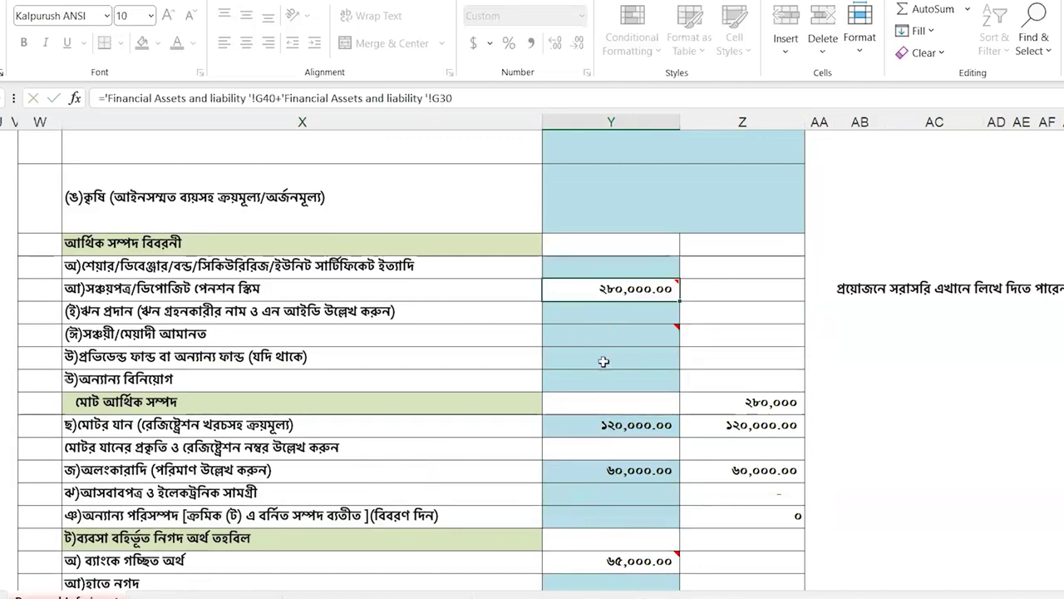
pyautogui.click(606, 495)
pyautogui.write('400000')
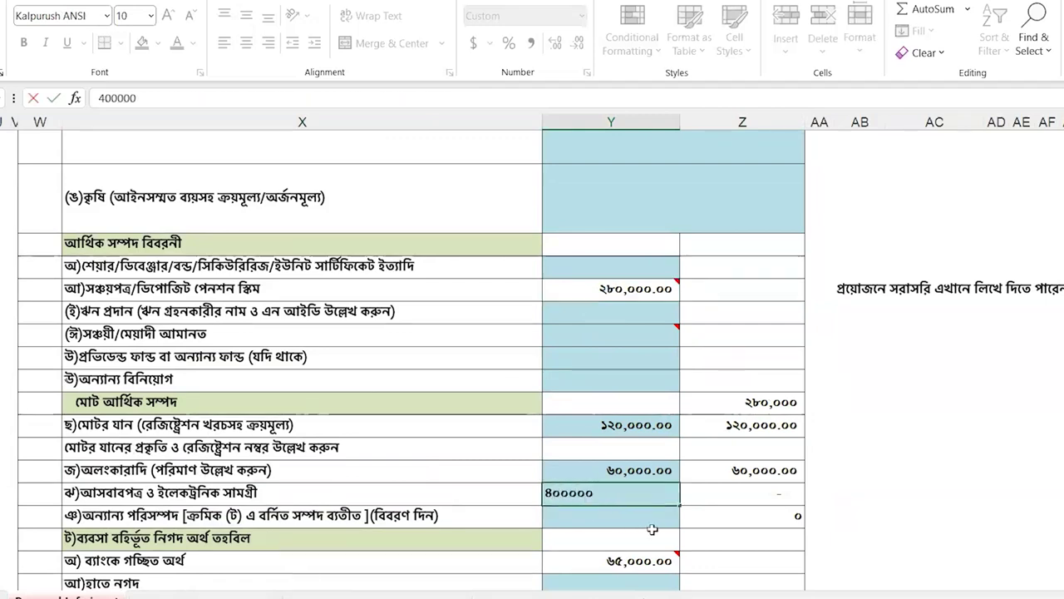
pyautogui.press('Return')
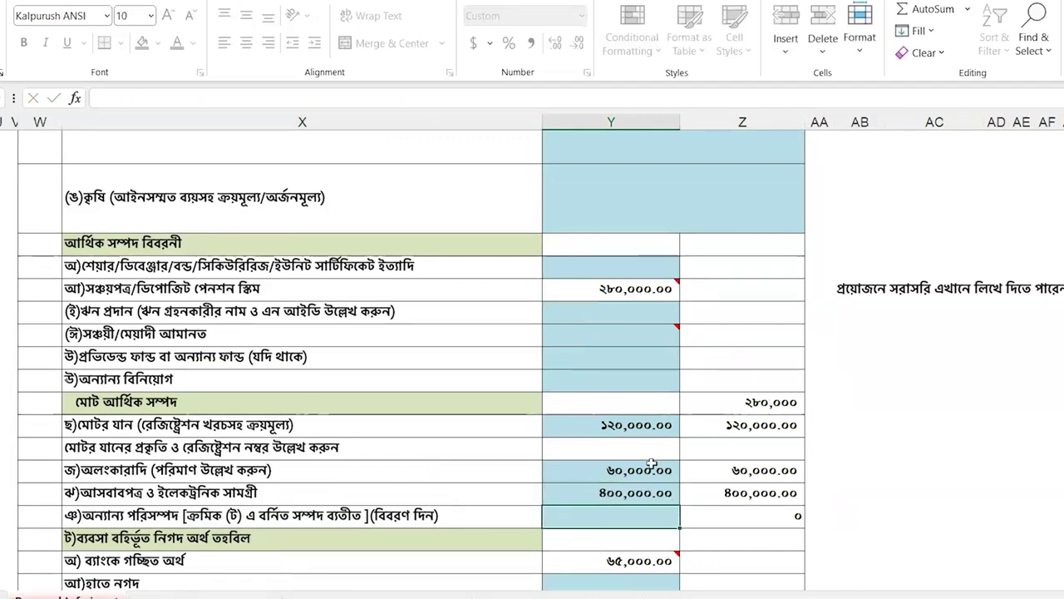
# - Clear the value of the non-agricultural property/land/house row in the asset breakdown
pyautogui.scroll(2, 606, 497)
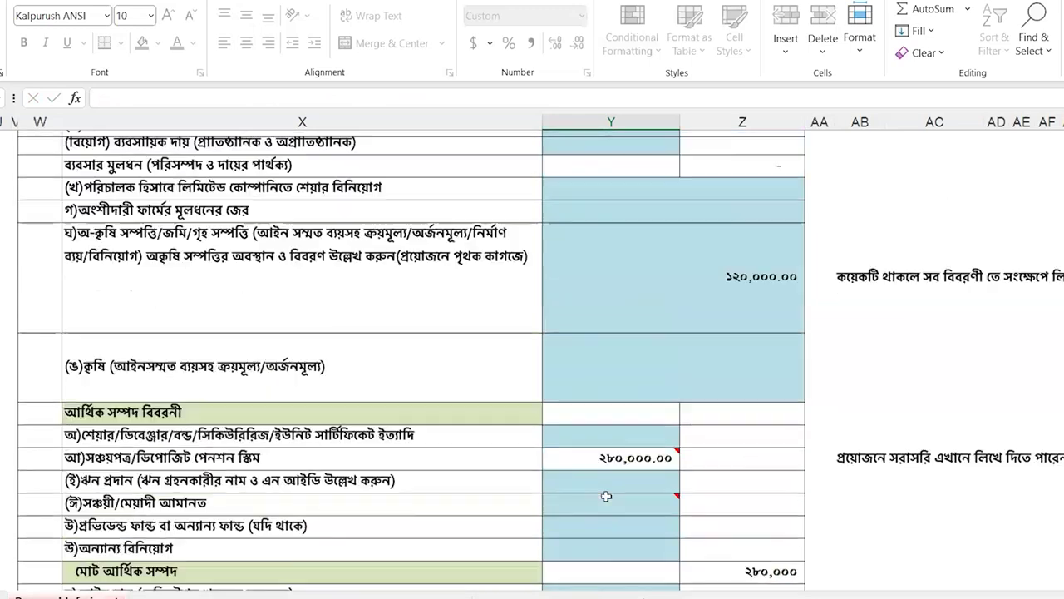
pyautogui.scroll(1, 606, 497)
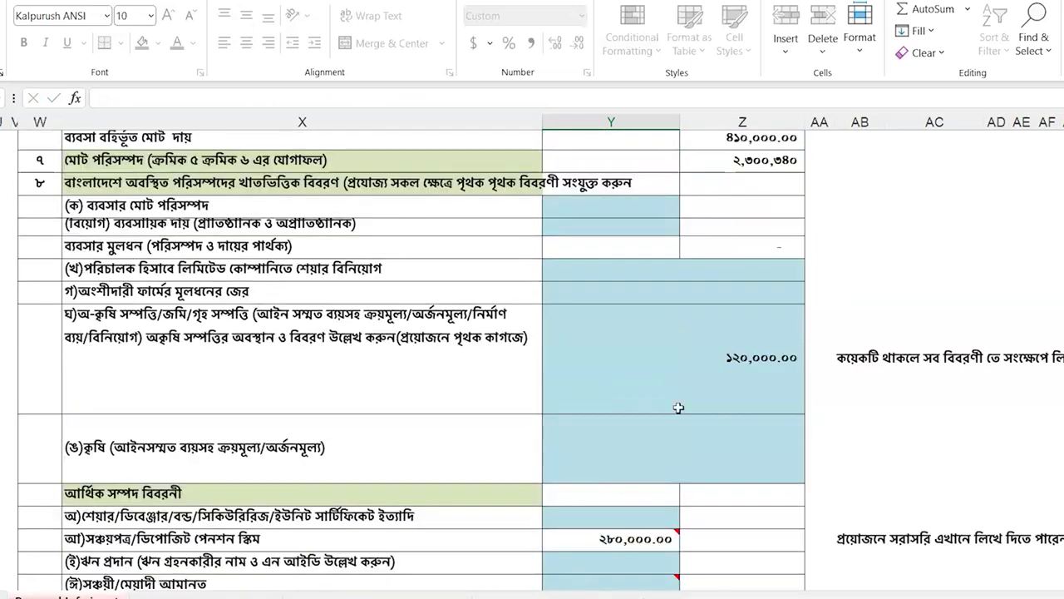
pyautogui.click(768, 362)
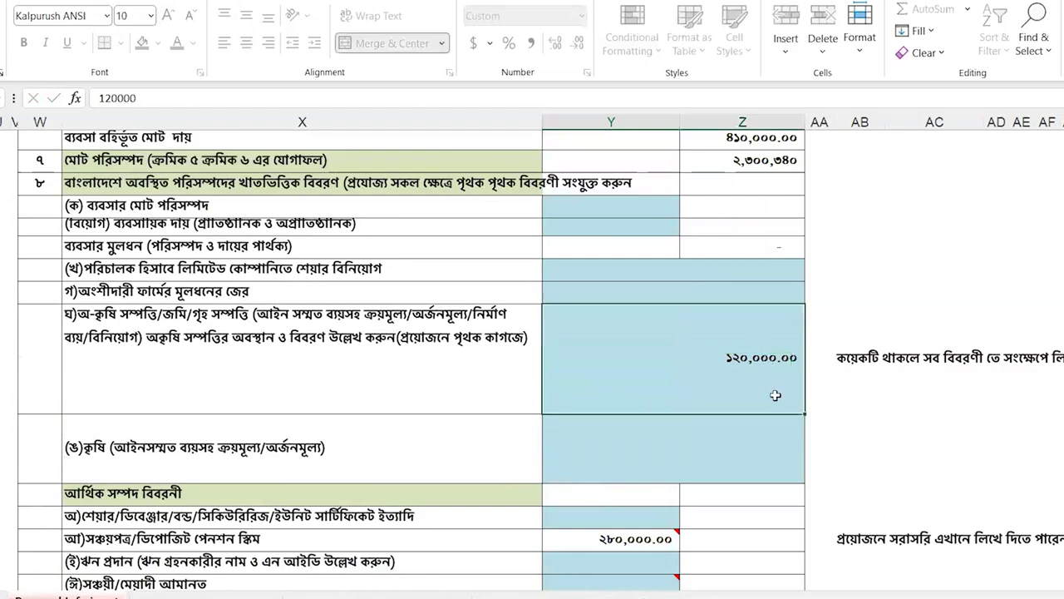
pyautogui.press('Delete')
pyautogui.click(701, 437)
# - Change the jewellery value in the asset breakdown to 600000
pyautogui.scroll(-5, 700, 437)
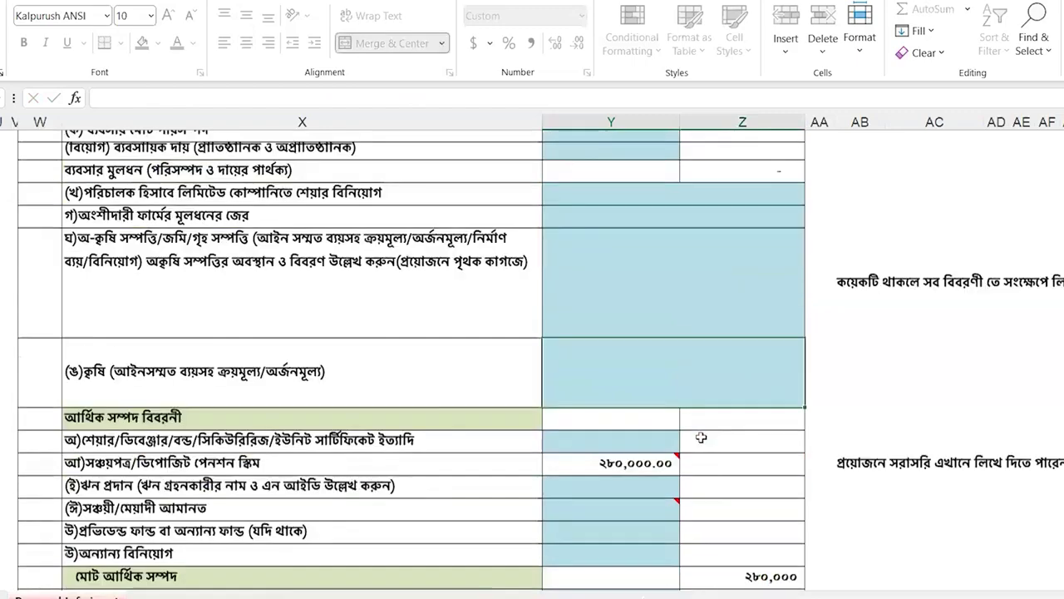
pyautogui.scroll(-1, 701, 437)
pyautogui.scroll(3, 701, 435)
pyautogui.scroll(-2, 701, 435)
pyautogui.scroll(-1, 698, 430)
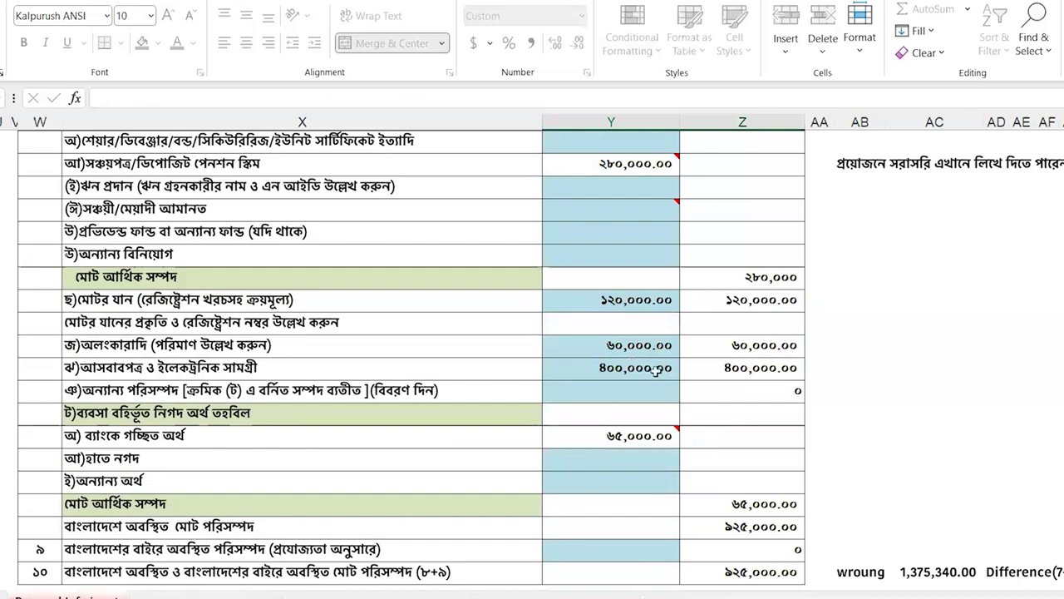
pyautogui.click(656, 366)
pyautogui.click(657, 346)
pyautogui.doubleClick(659, 346)
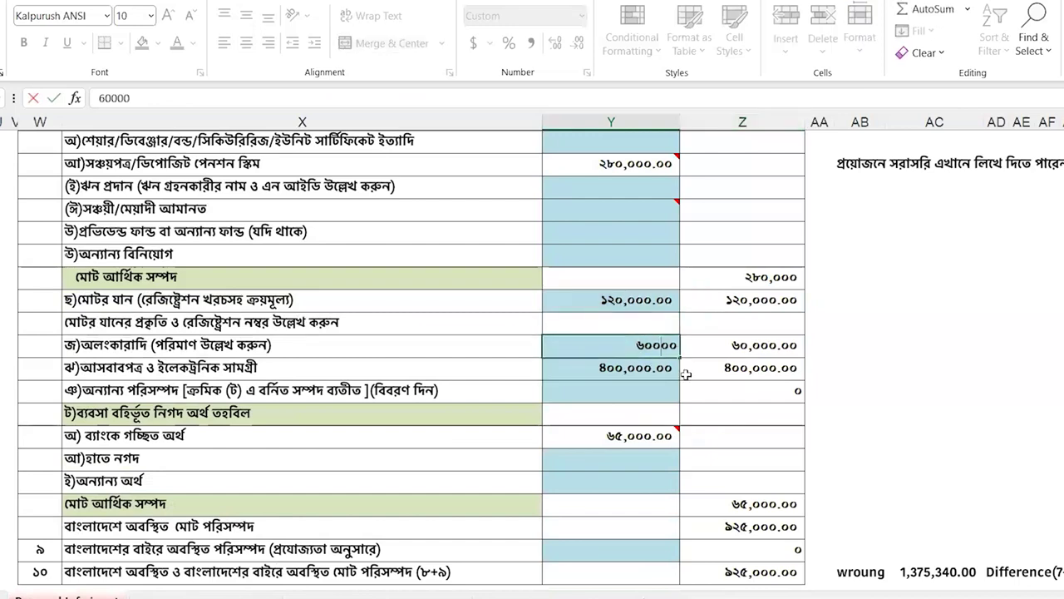
pyautogui.write('0')
pyautogui.press('Return')
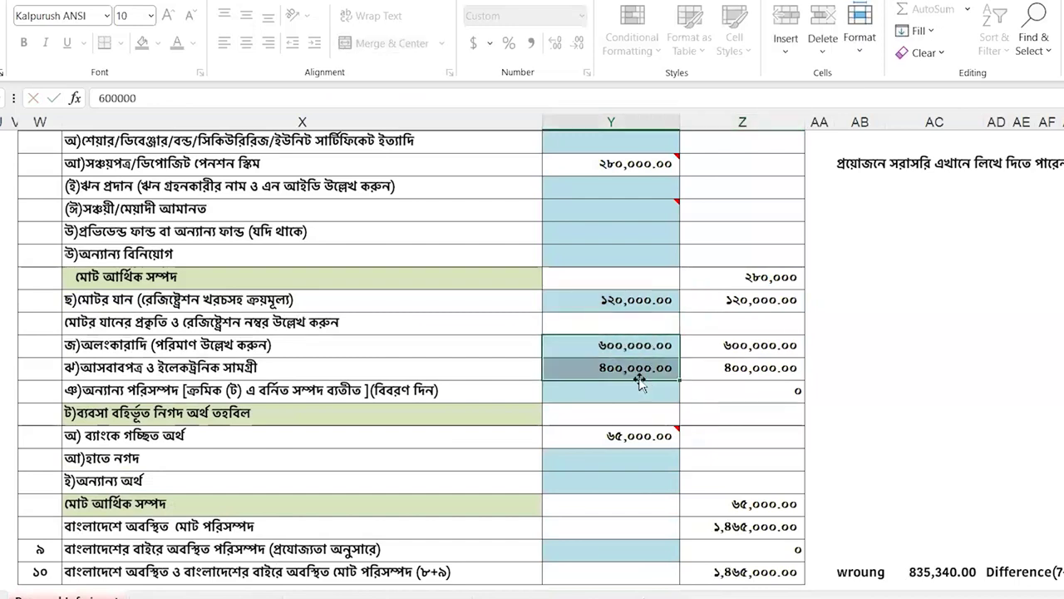
# - Enter 500000 as the agricultural property value
pyautogui.scroll(2, 657, 391)
pyautogui.click(663, 304)
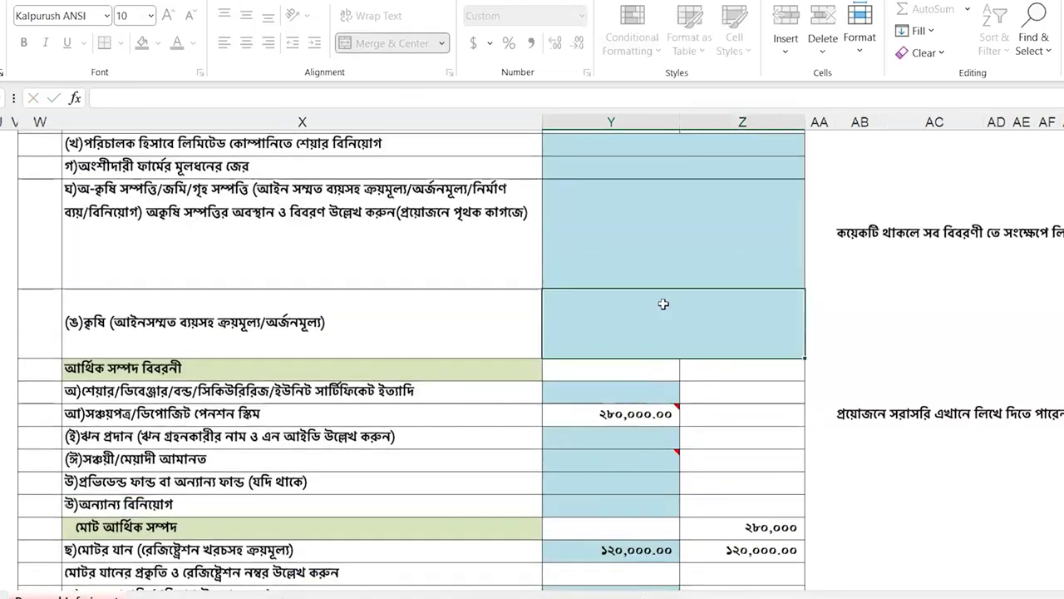
pyautogui.write('500000')
pyautogui.press('Return')
pyautogui.click(708, 333)
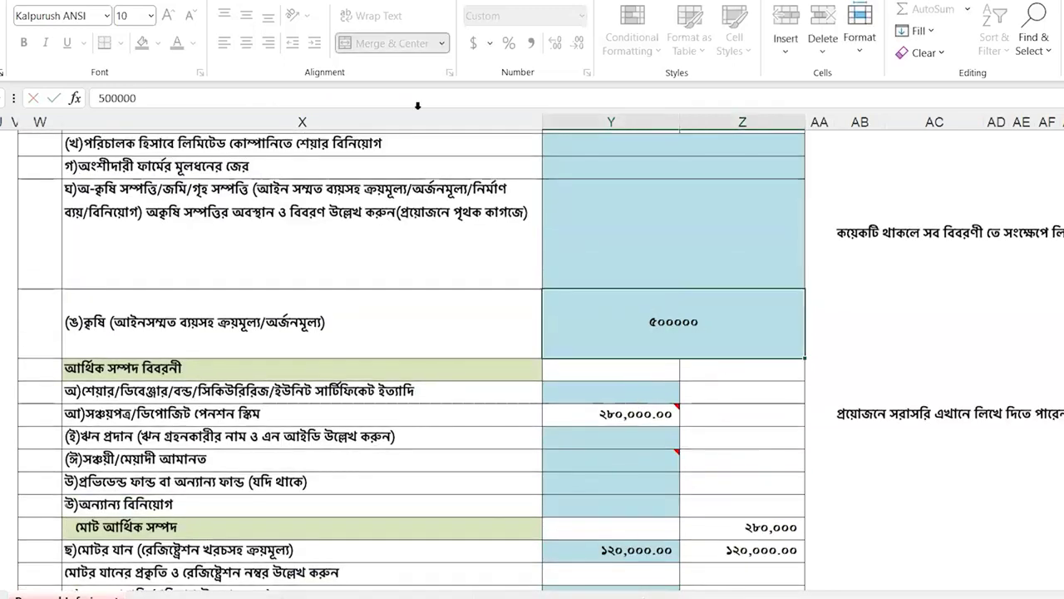
# - Check the motor vehicle entry and the row 10 total assets difference, and return to the fund and net assets rows
pyautogui.scroll(-2, 675, 334)
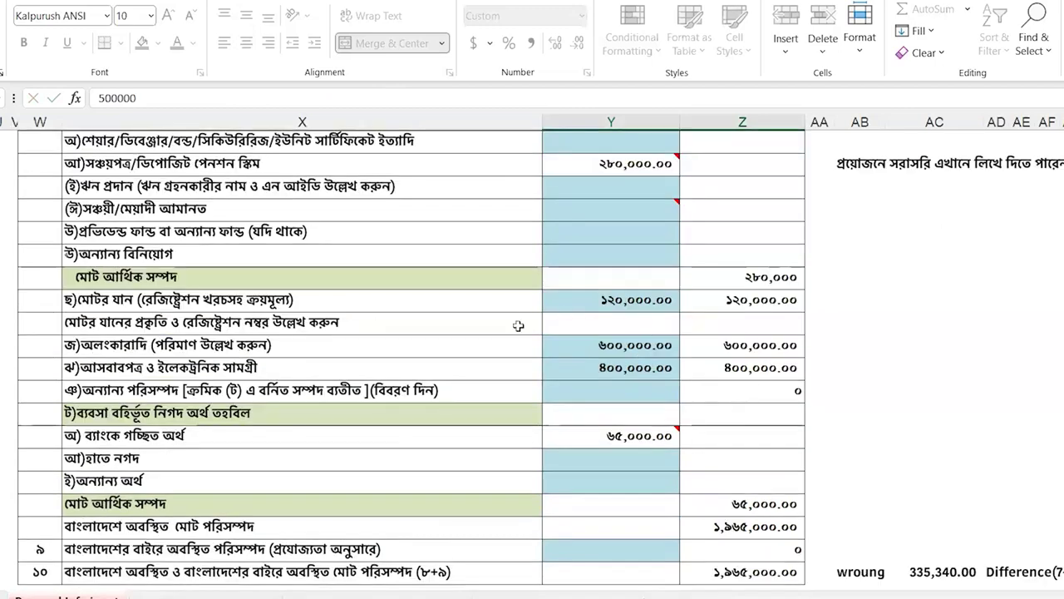
pyautogui.click(592, 304)
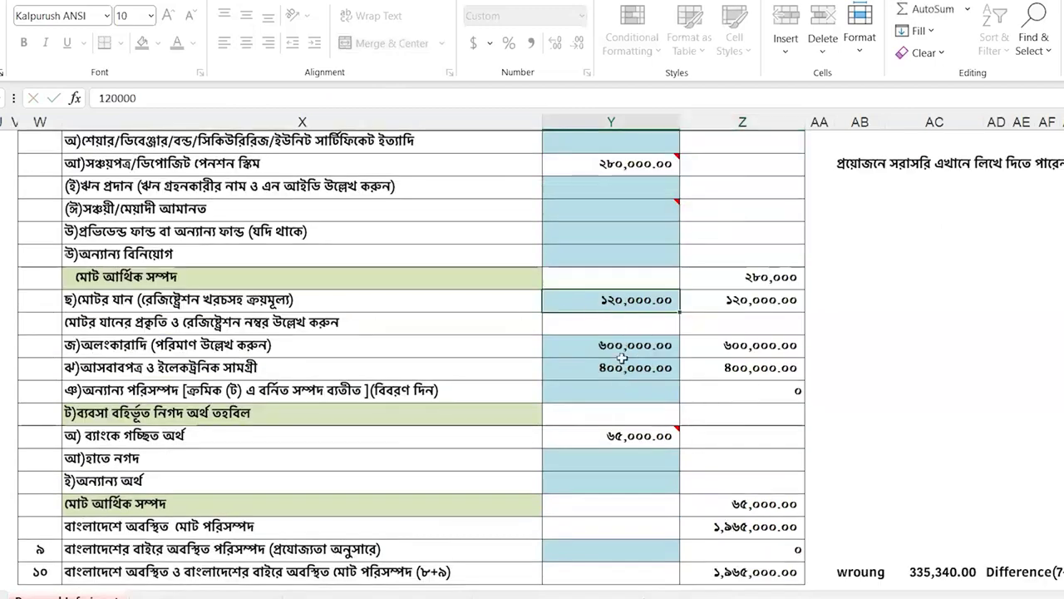
pyautogui.scroll(15, 622, 358)
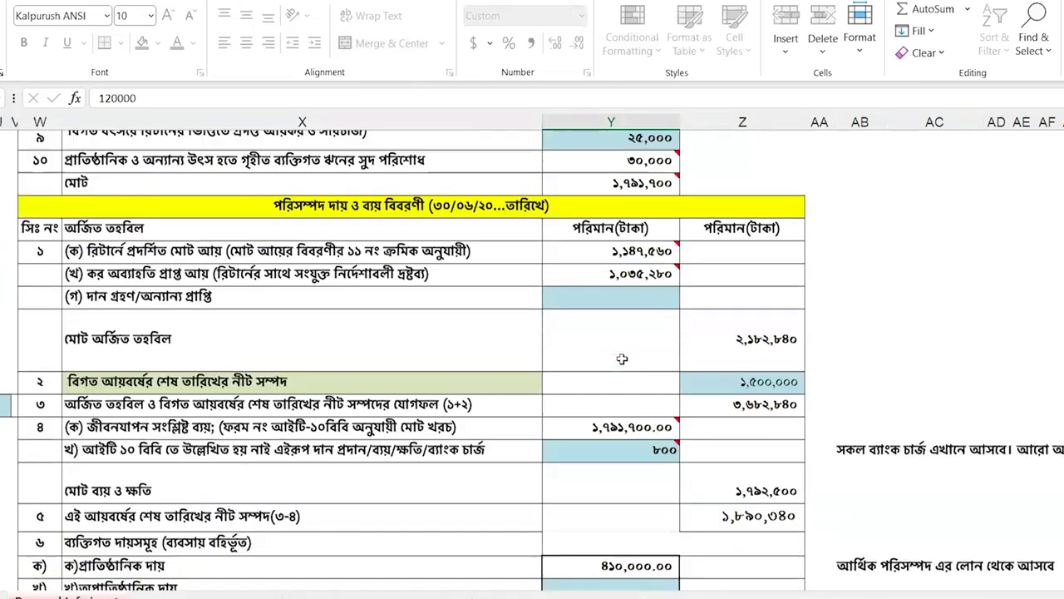
# - Check the expense total, the row 10 difference, and the bank deposit and cash in hand rows
pyautogui.scroll(6, 621, 358)
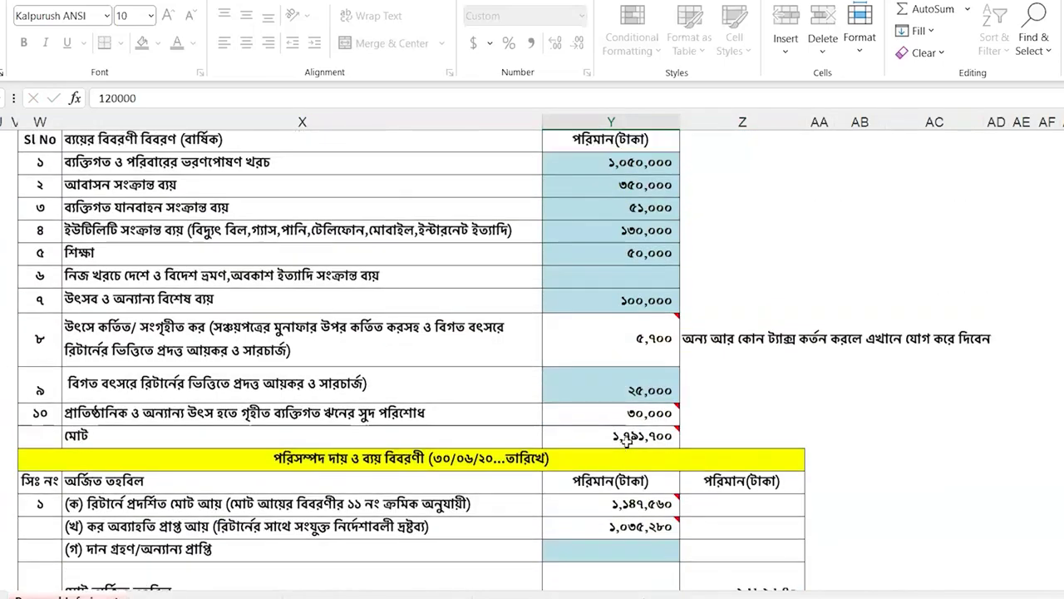
pyautogui.scroll(-12, 626, 440)
pyautogui.scroll(-5, 625, 440)
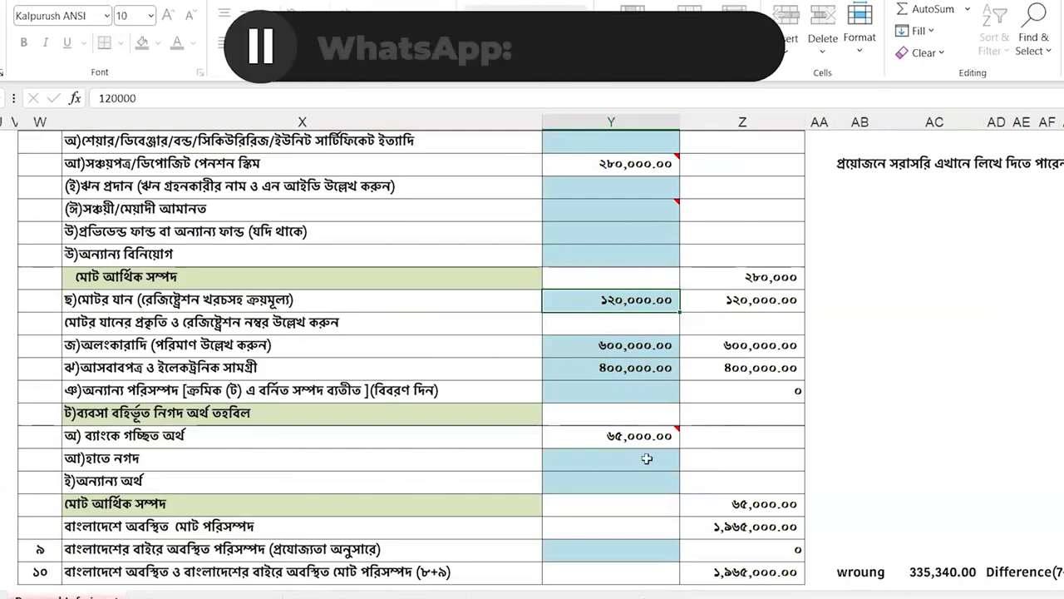
pyautogui.scroll(-2, 618, 478)
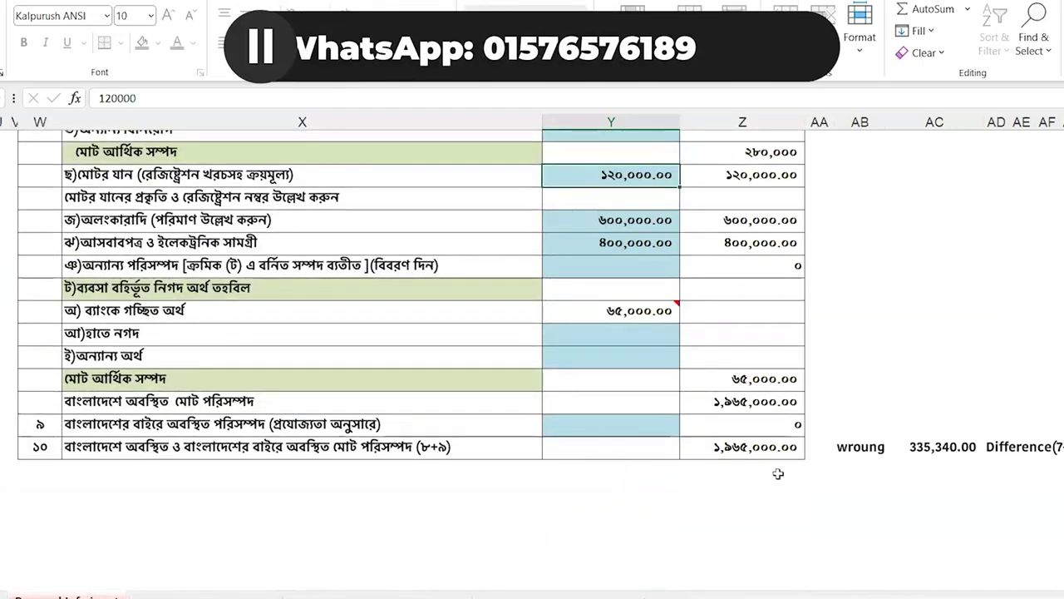
pyautogui.click(932, 454)
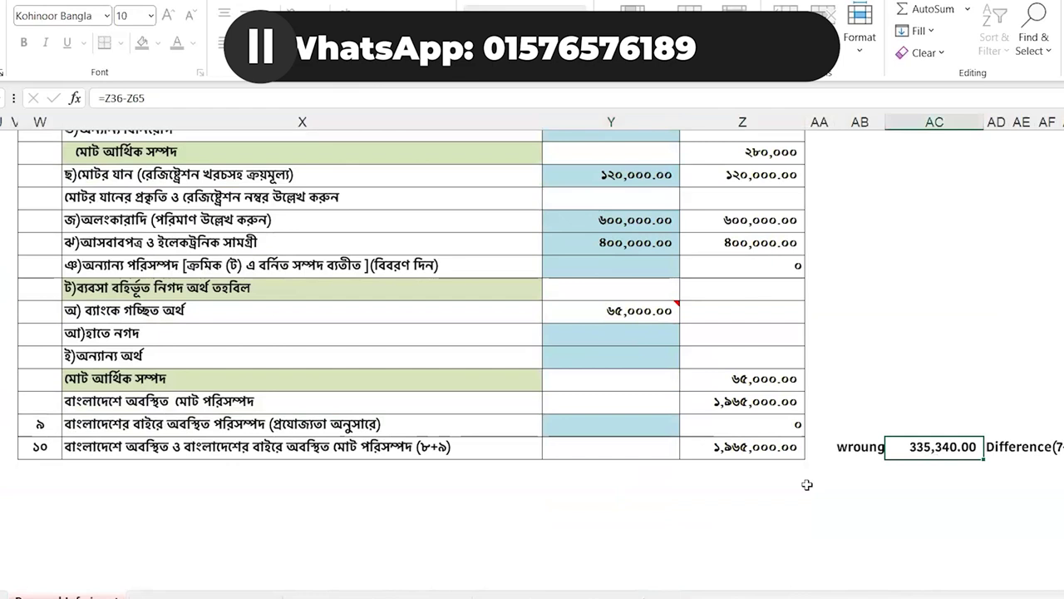
pyautogui.click(615, 314)
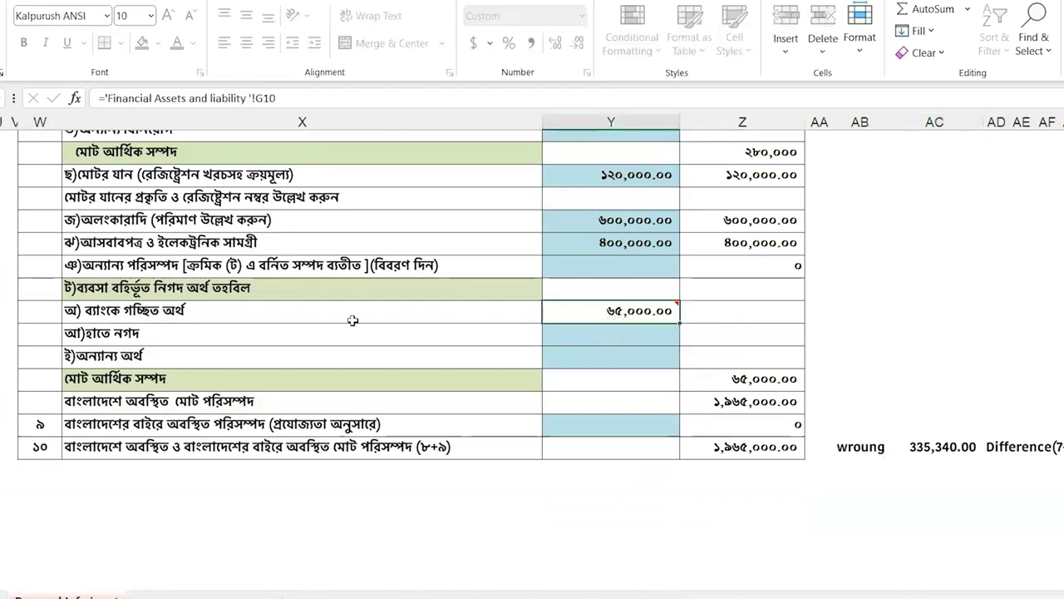
pyautogui.click(623, 333)
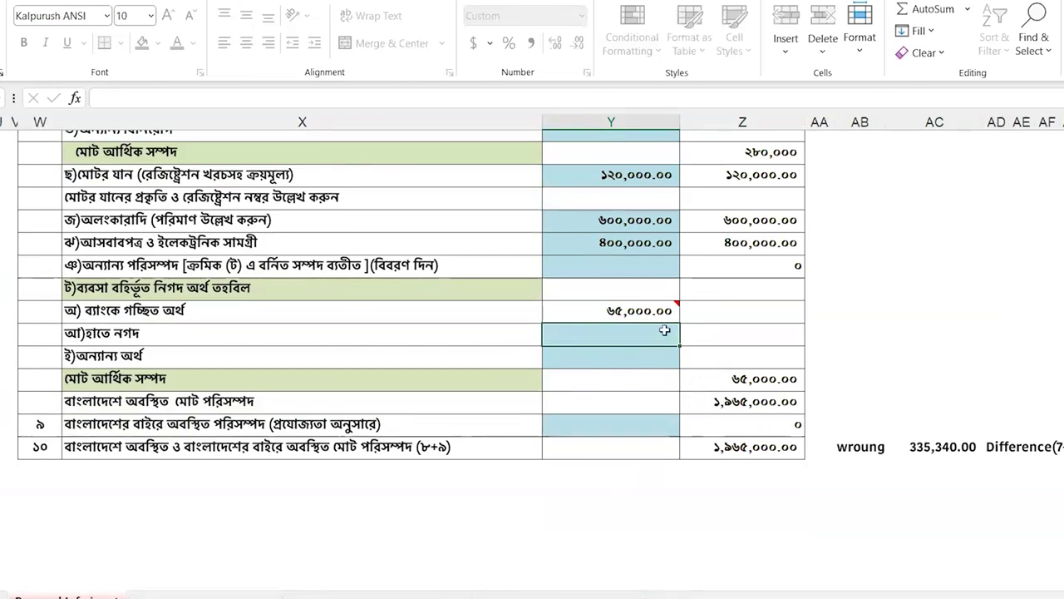
pyautogui.click(931, 454)
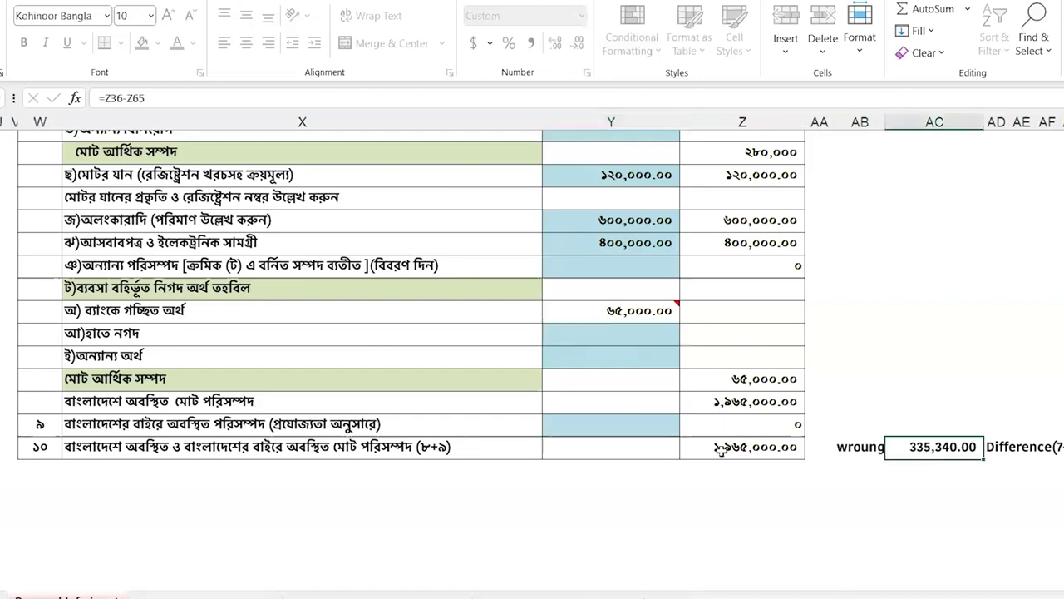
# - Compare the row 10 total assets with the row 7 total assets and inspect the formula for their difference
pyautogui.click(111, 449)
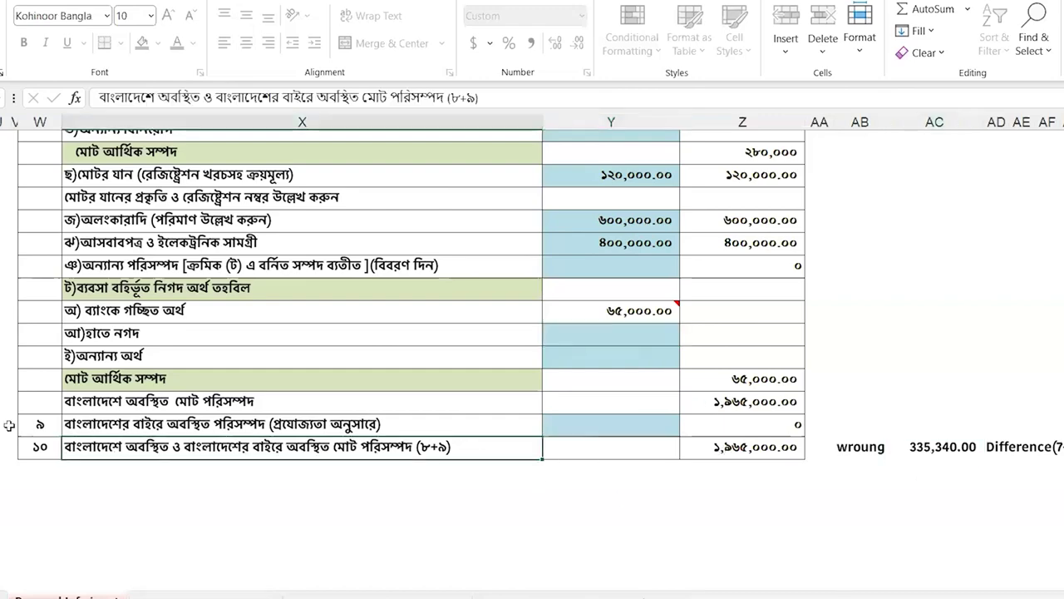
pyautogui.scroll(10, 249, 427)
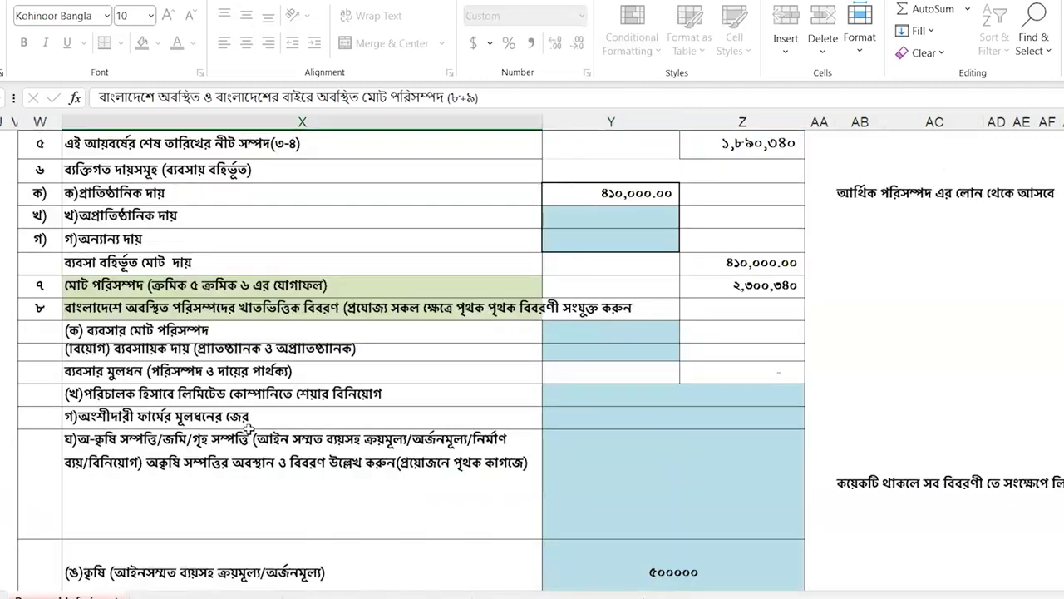
pyautogui.click(790, 287)
pyautogui.scroll(-10, 738, 428)
pyautogui.scroll(3, 738, 427)
pyautogui.scroll(1, 738, 427)
pyautogui.click(738, 453)
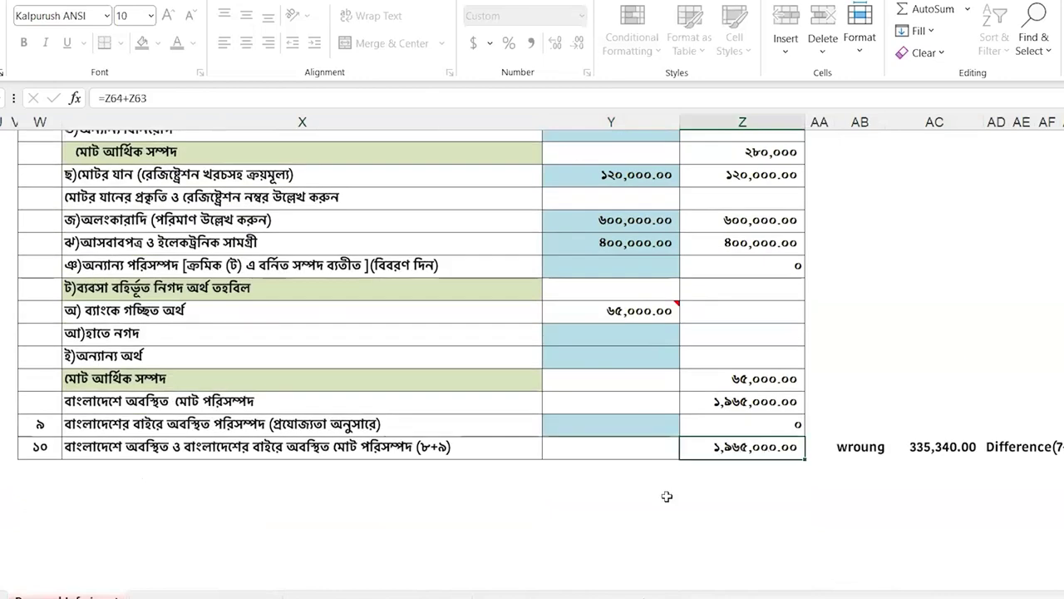
pyautogui.click(943, 447)
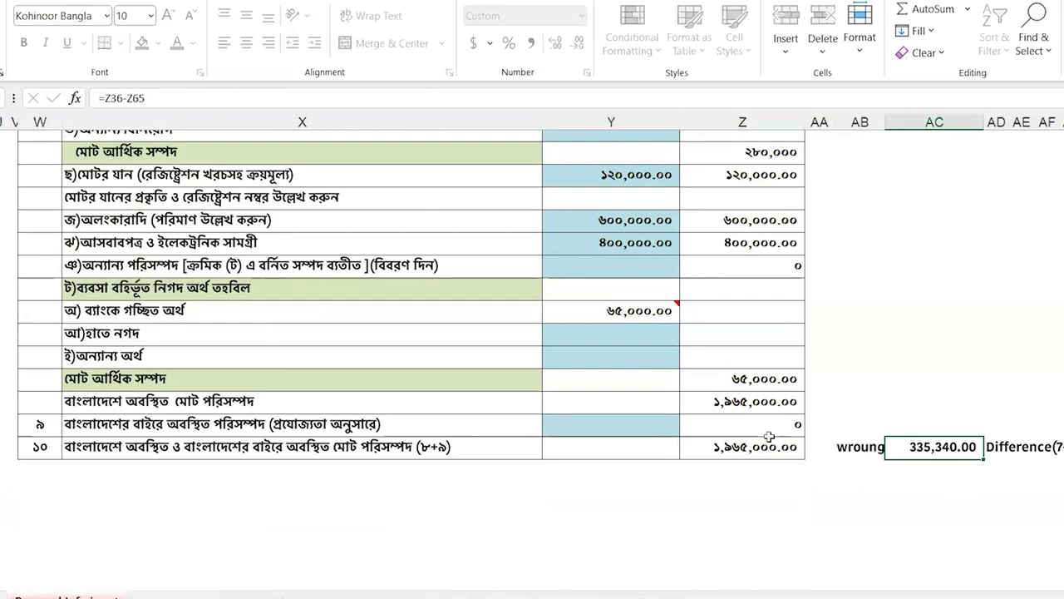
# - Review the total living expenses, the total acquired fund and the net asset rows that feed the row 7 total assets
pyautogui.scroll(3, 720, 438)
pyautogui.scroll(3, 720, 438)
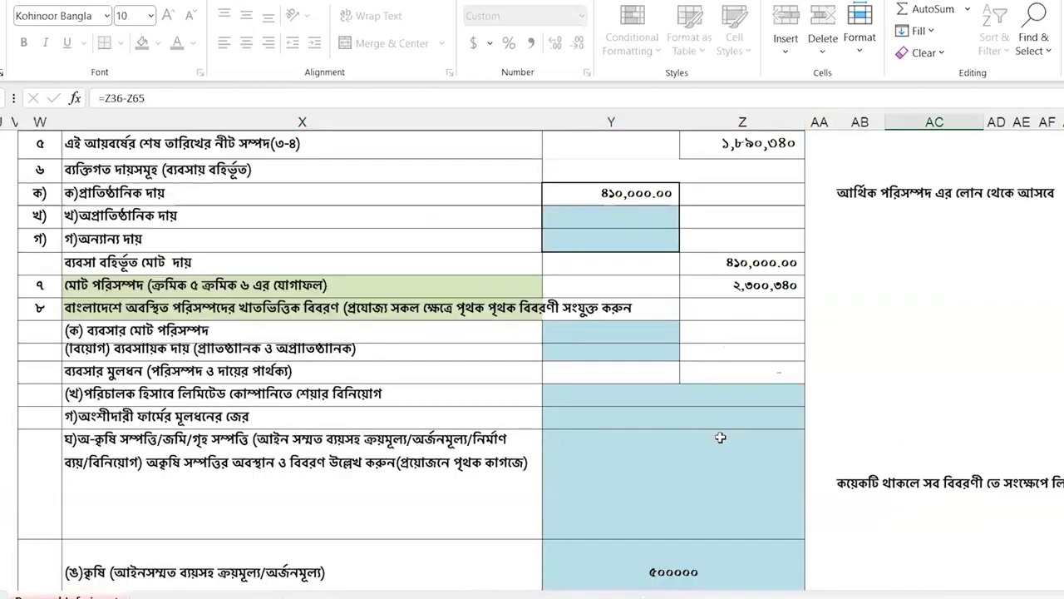
pyautogui.scroll(3, 720, 437)
pyautogui.scroll(5, 719, 436)
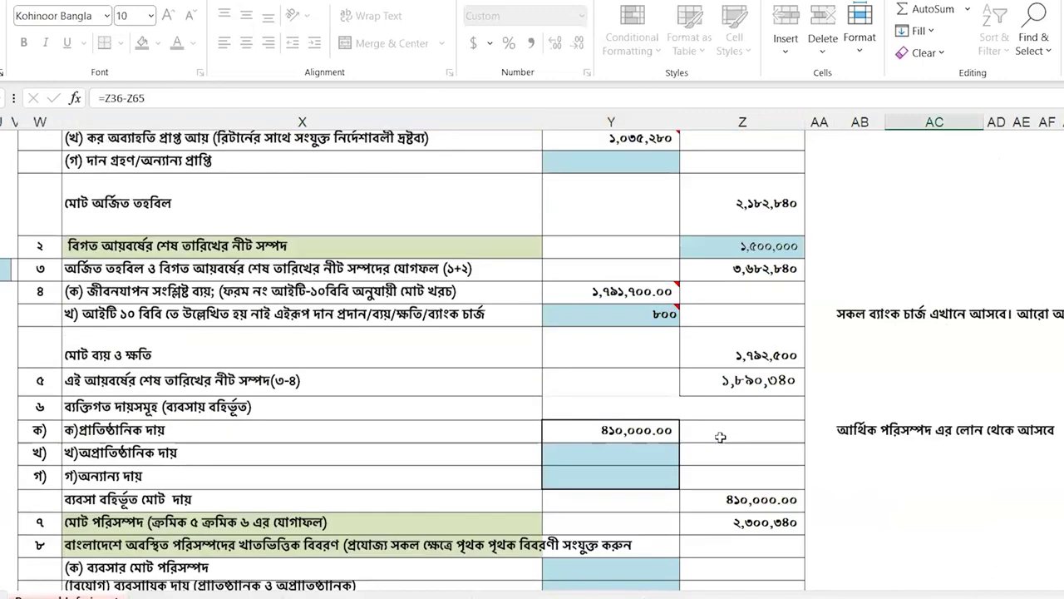
pyautogui.click(657, 311)
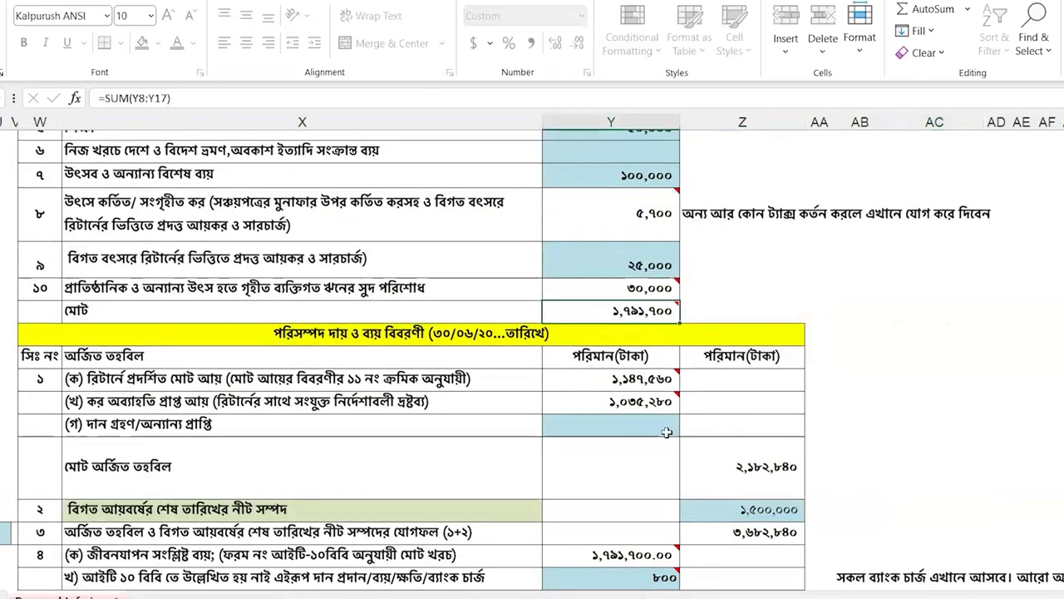
pyautogui.click(762, 467)
pyautogui.click(651, 312)
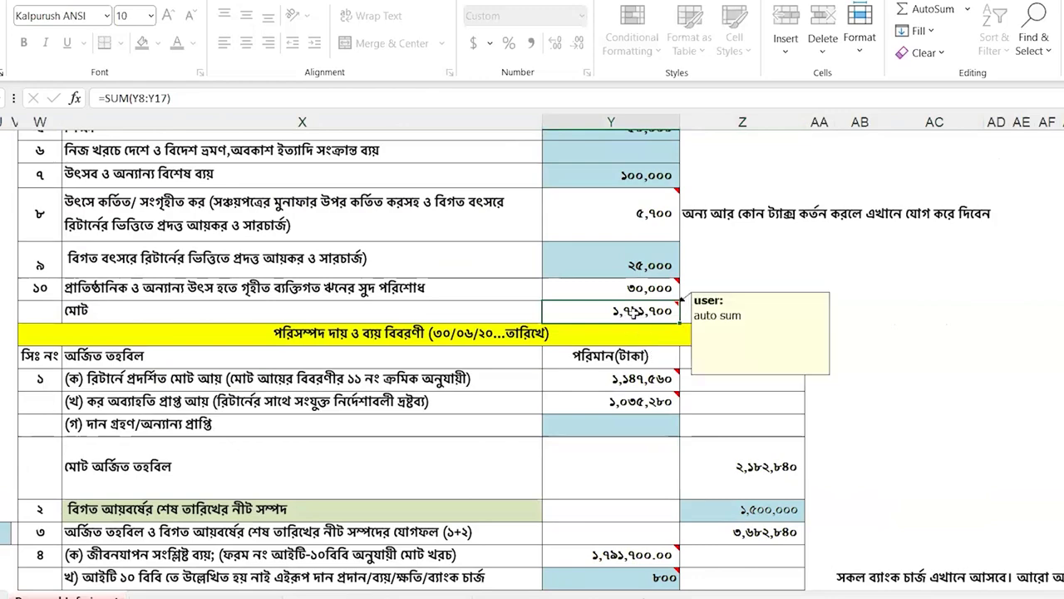
pyautogui.scroll(-2, 718, 467)
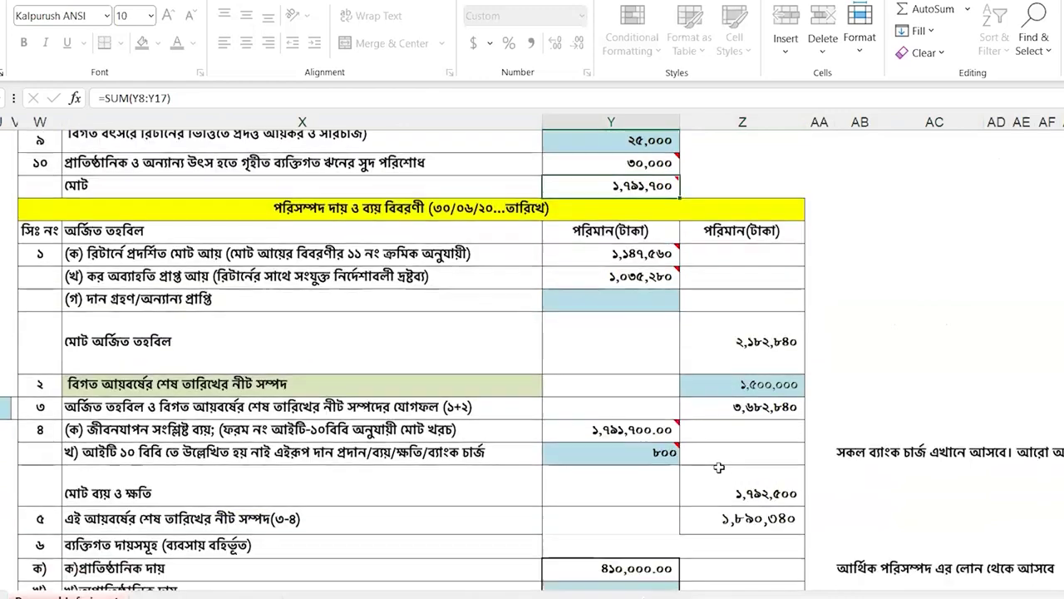
pyautogui.moveTo(578, 451)
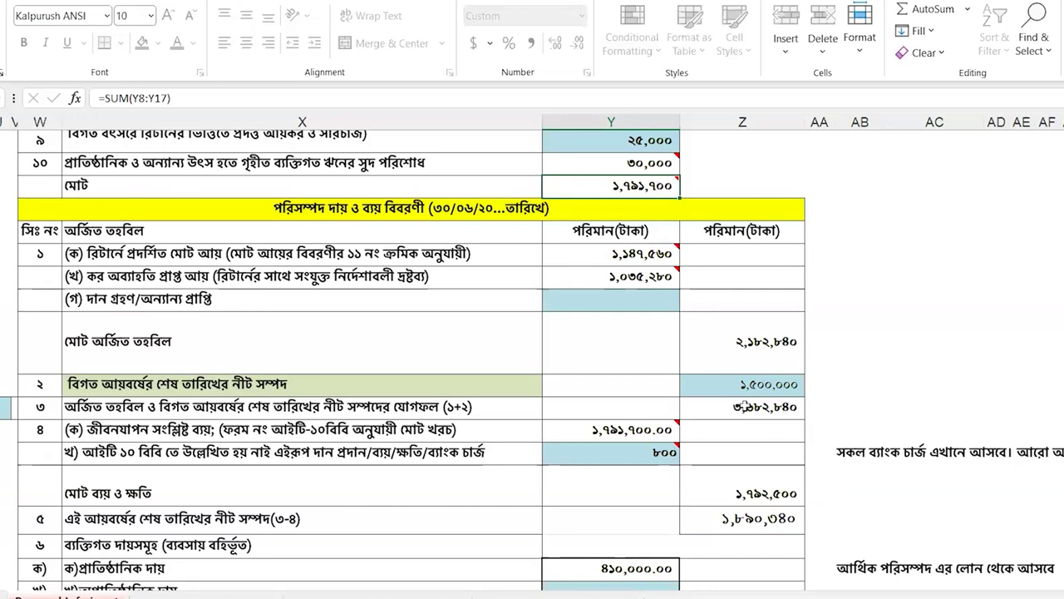
# - Enter 850000 as the cash in hand value in the asset breakdown
pyautogui.scroll(-15, 738, 407)
pyautogui.click(939, 449)
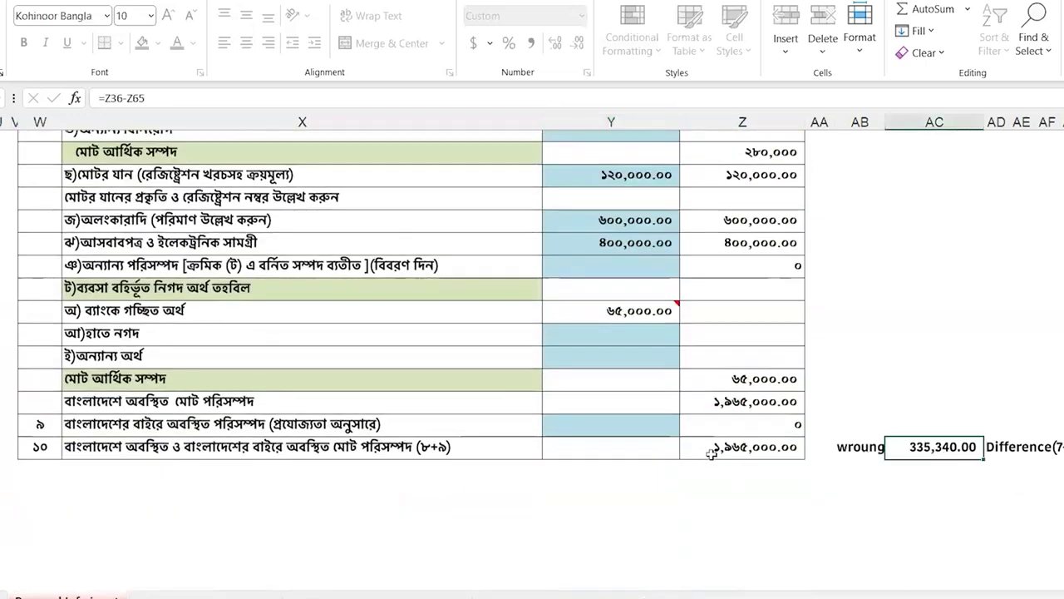
pyautogui.click(607, 335)
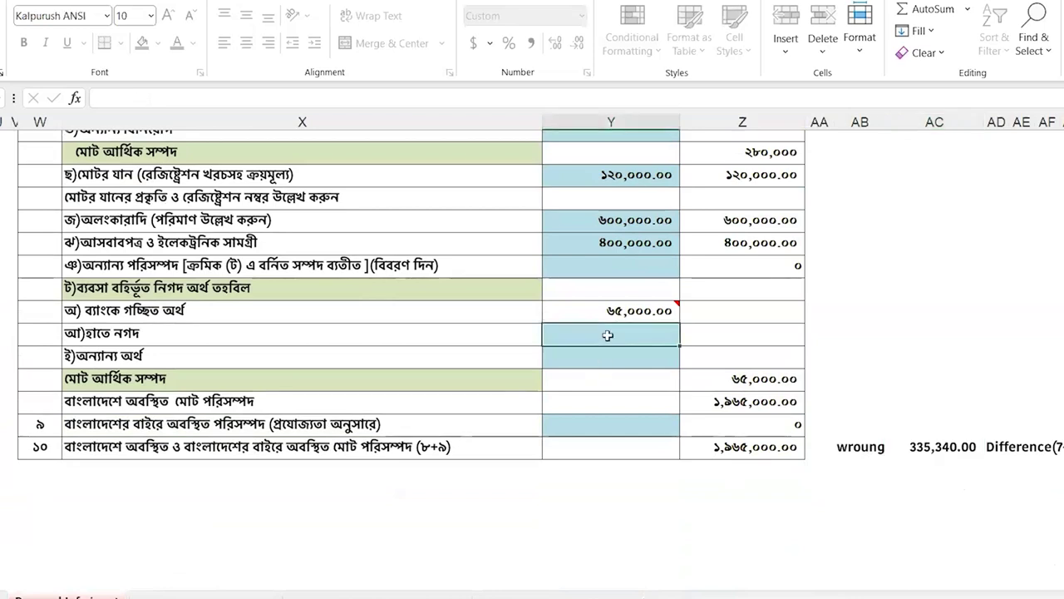
pyautogui.press('BackSpace')
pyautogui.write('850000')
pyautogui.press('Return')
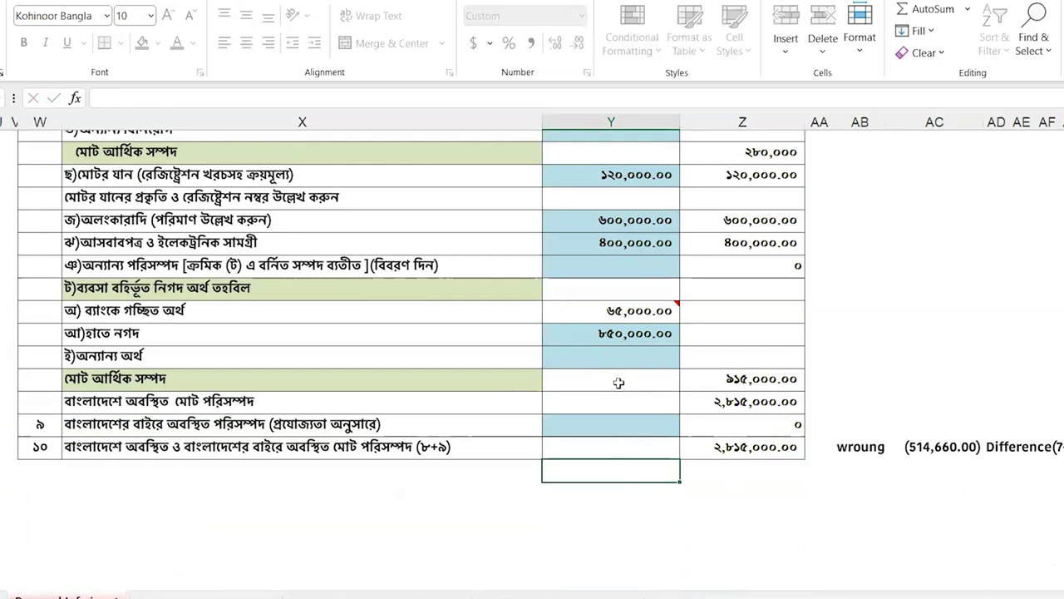
# - Undo the cash in hand entry and set the value to 85000
pyautogui.hotkey('ctrl', 'z')
pyautogui.scroll(2, 706, 467)
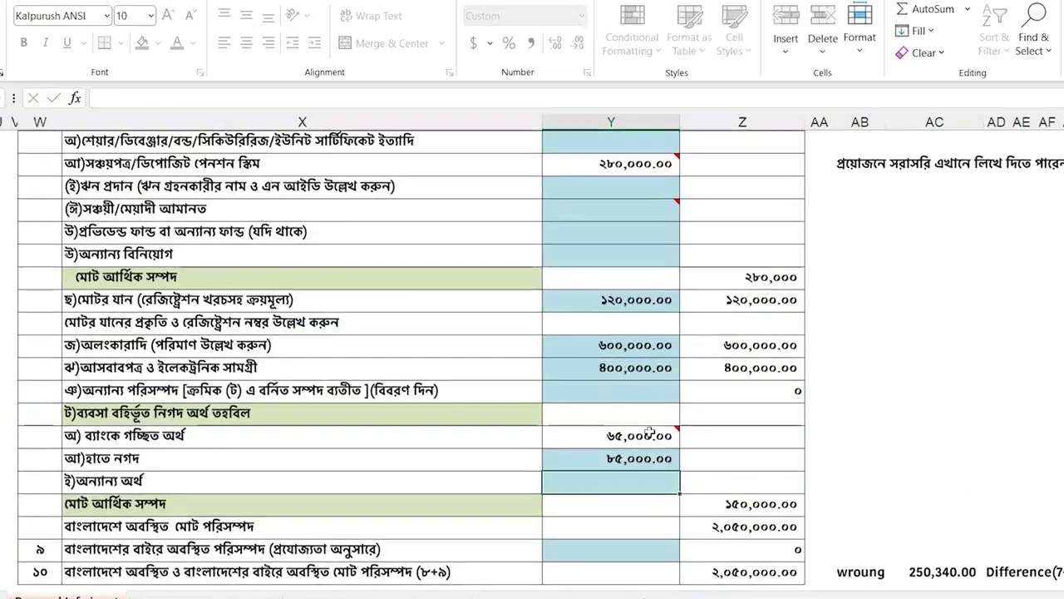
pyautogui.scroll(-2, 869, 449)
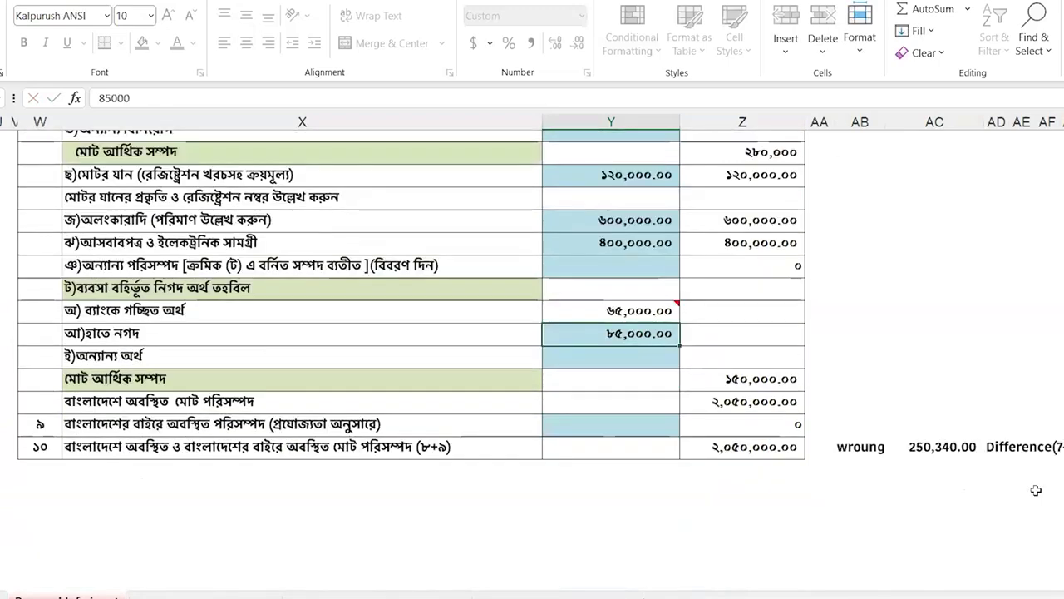
# - Check the row 10 difference, the row 7 total assets and the agricultural property entry
pyautogui.click(941, 450)
pyautogui.scroll(6, 723, 490)
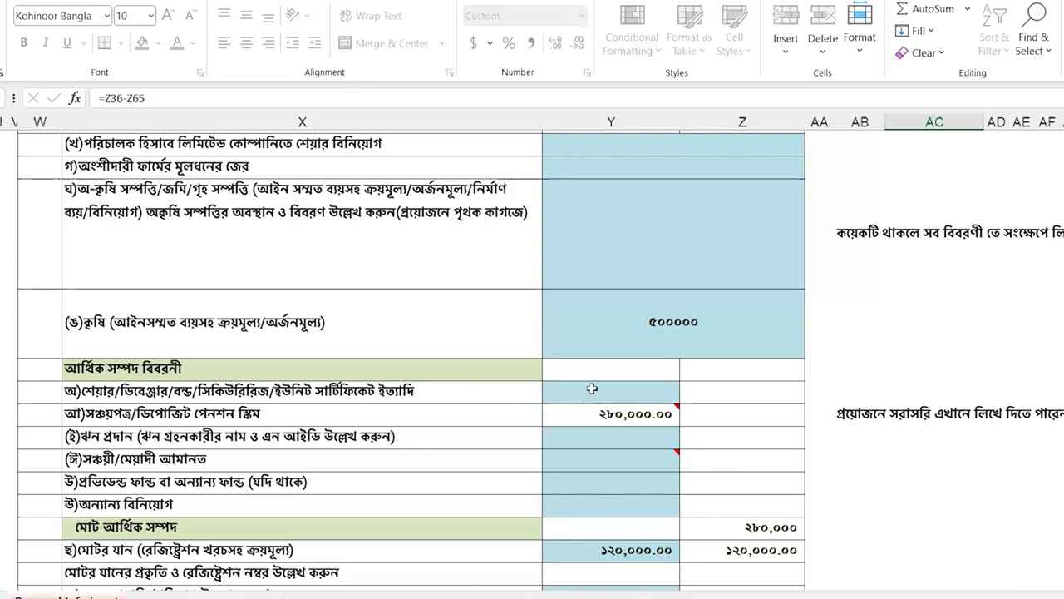
pyautogui.scroll(5, 591, 389)
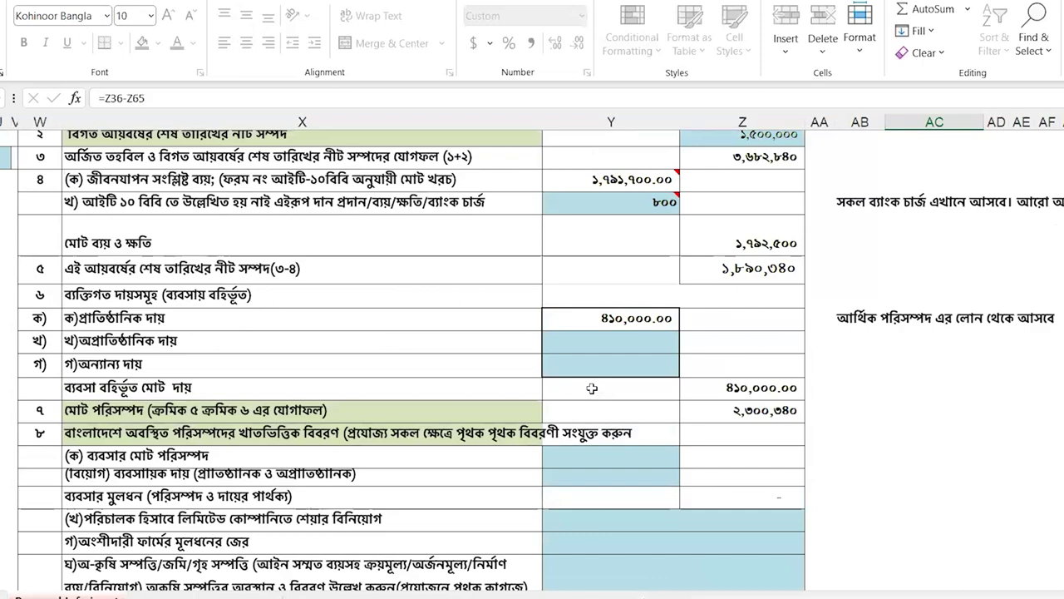
pyautogui.scroll(-4, 591, 388)
pyautogui.doubleClick(714, 439)
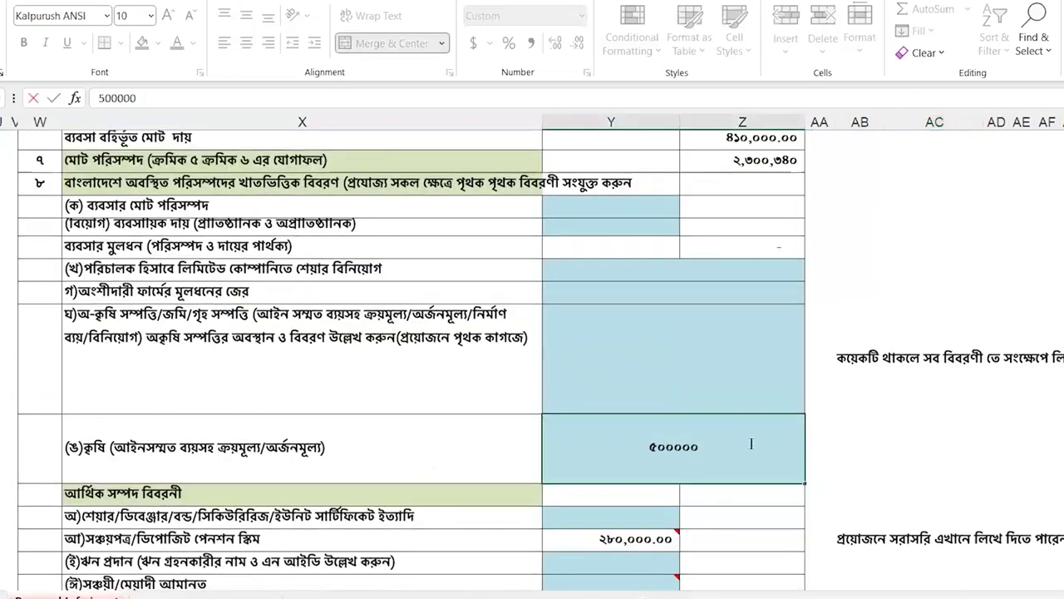
pyautogui.scroll(-6, 751, 443)
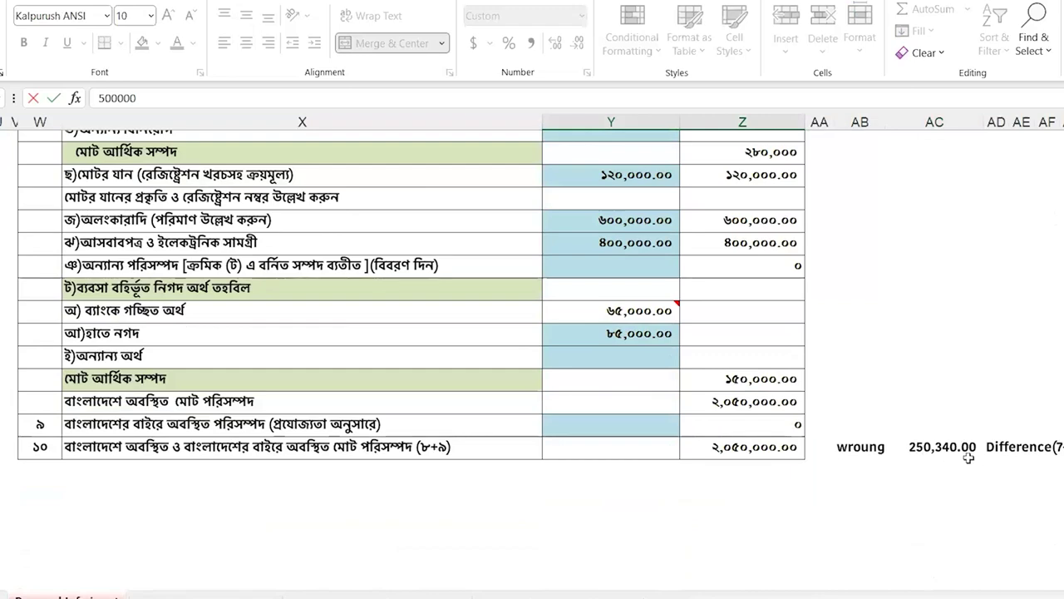
pyautogui.scroll(2, 964, 457)
pyautogui.scroll(4, 968, 457)
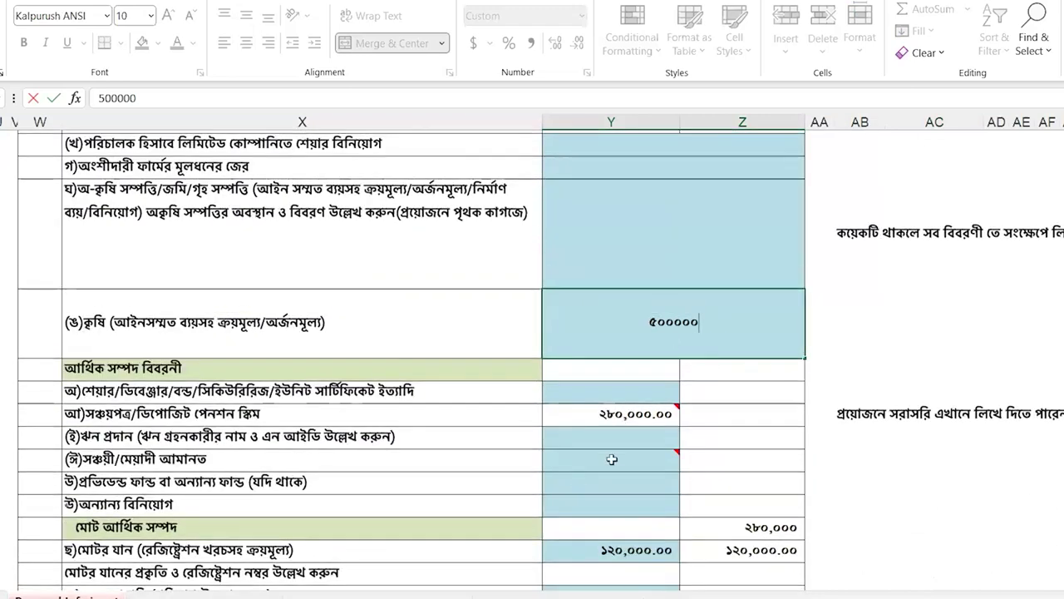
# - Examine the savings certificate/deposit pension scheme formula and highlight the financial asset rows from the heading through other investments
pyautogui.click(599, 415)
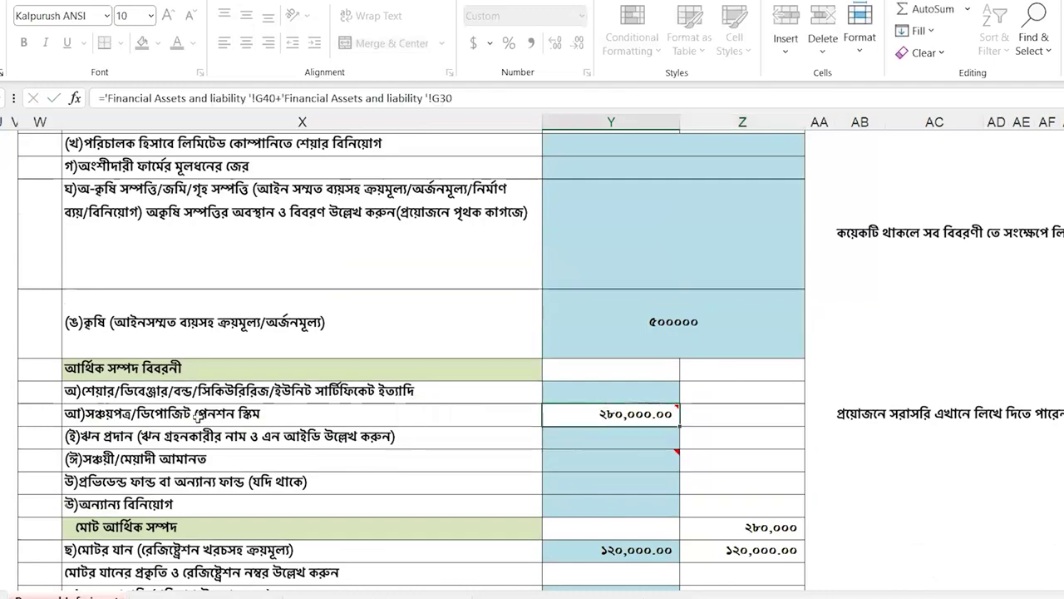
pyautogui.click(581, 394)
pyautogui.scroll(-6, 581, 394)
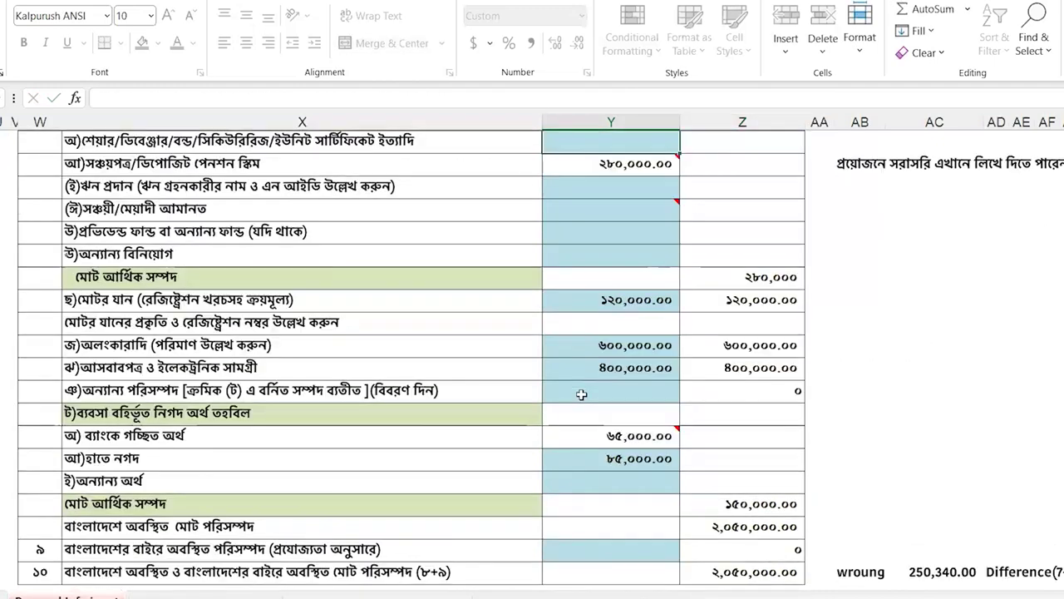
pyautogui.scroll(4, 581, 394)
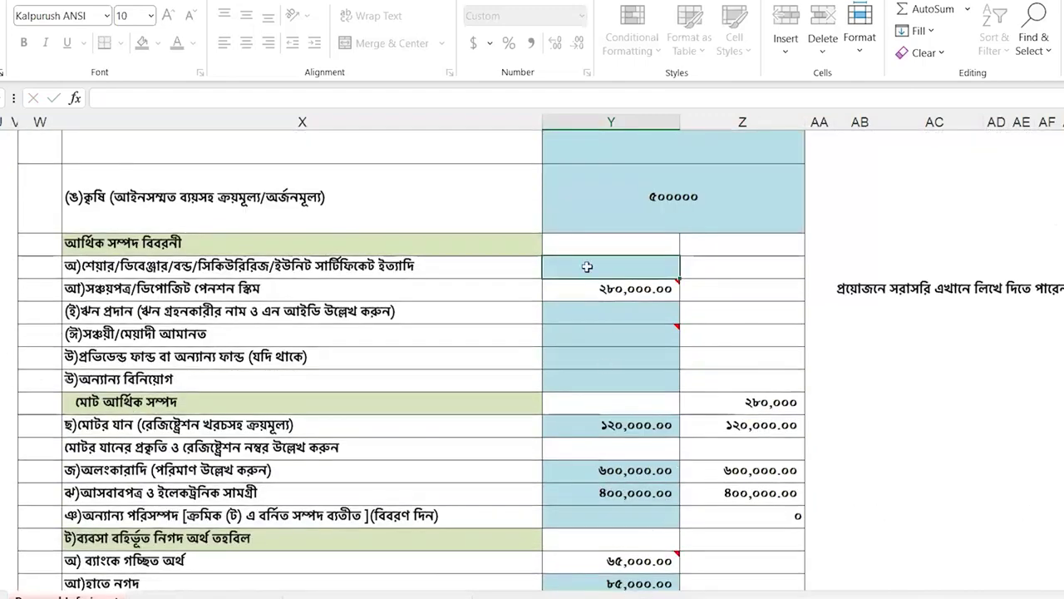
pyautogui.moveTo(109, 243); pyautogui.dragTo(585, 386)
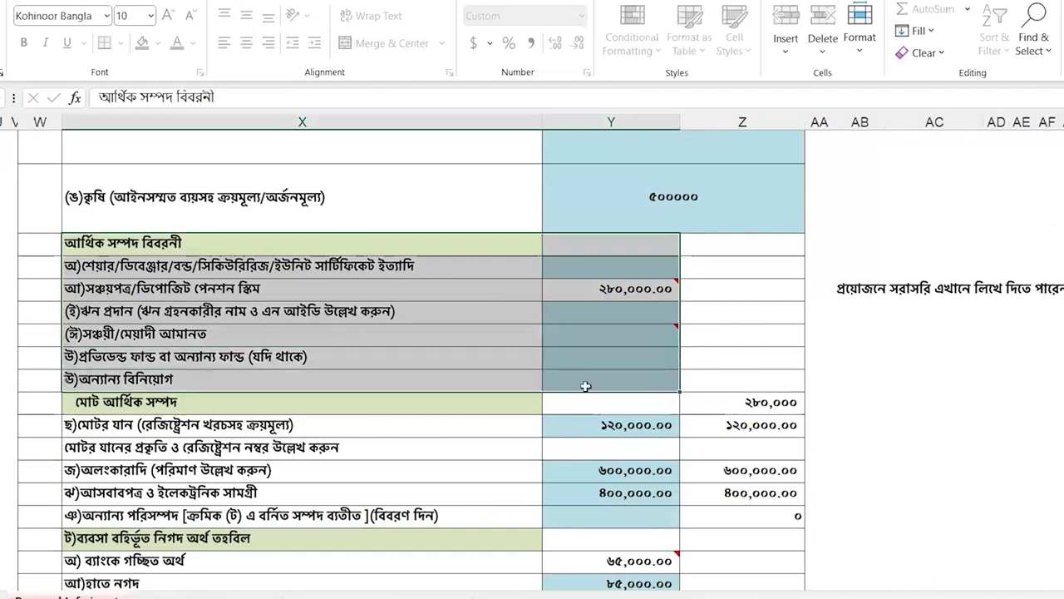
# - Review the living expense statement and return to the liabilities and row 7 total assets
pyautogui.scroll(3, 586, 385)
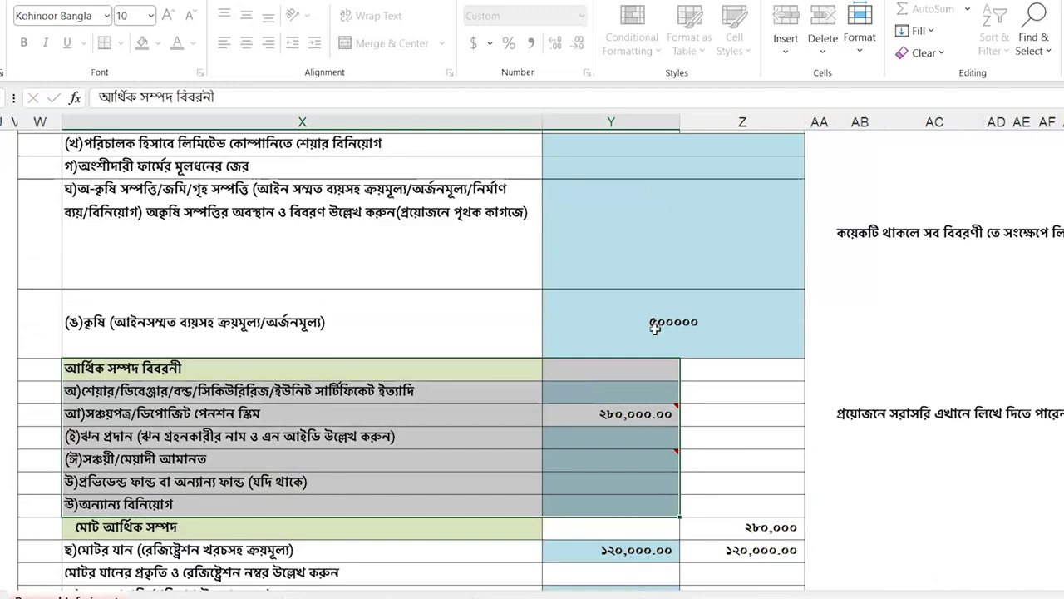
pyautogui.scroll(10, 655, 333)
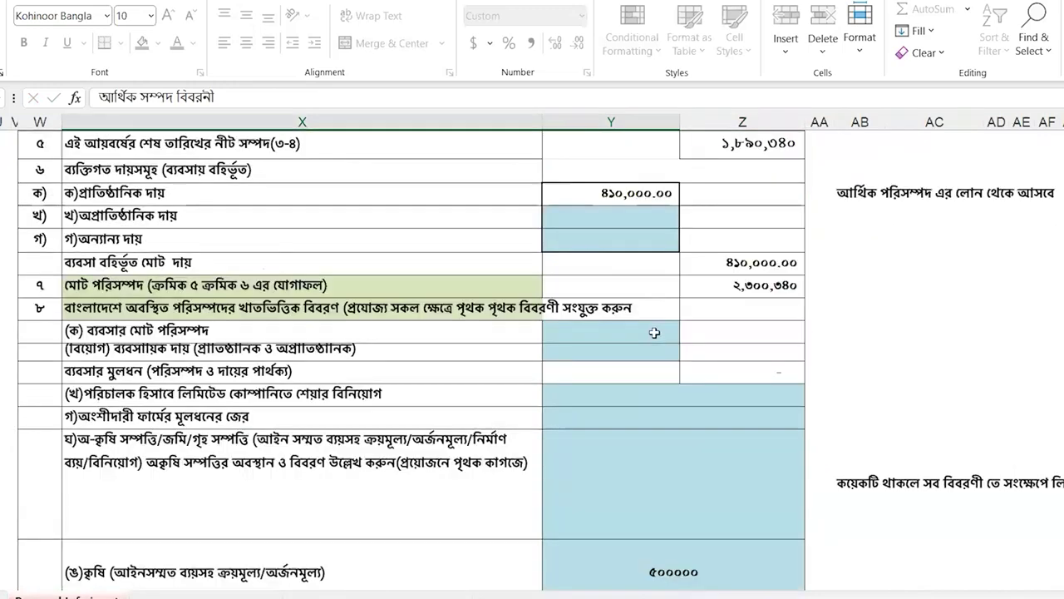
pyautogui.scroll(6, 654, 333)
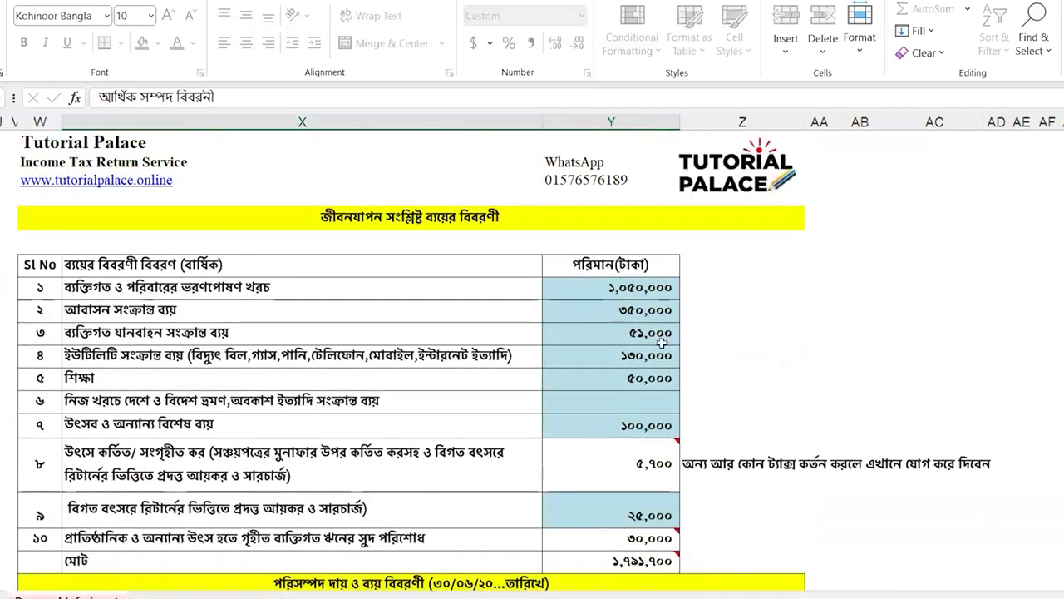
pyautogui.scroll(-10, 680, 404)
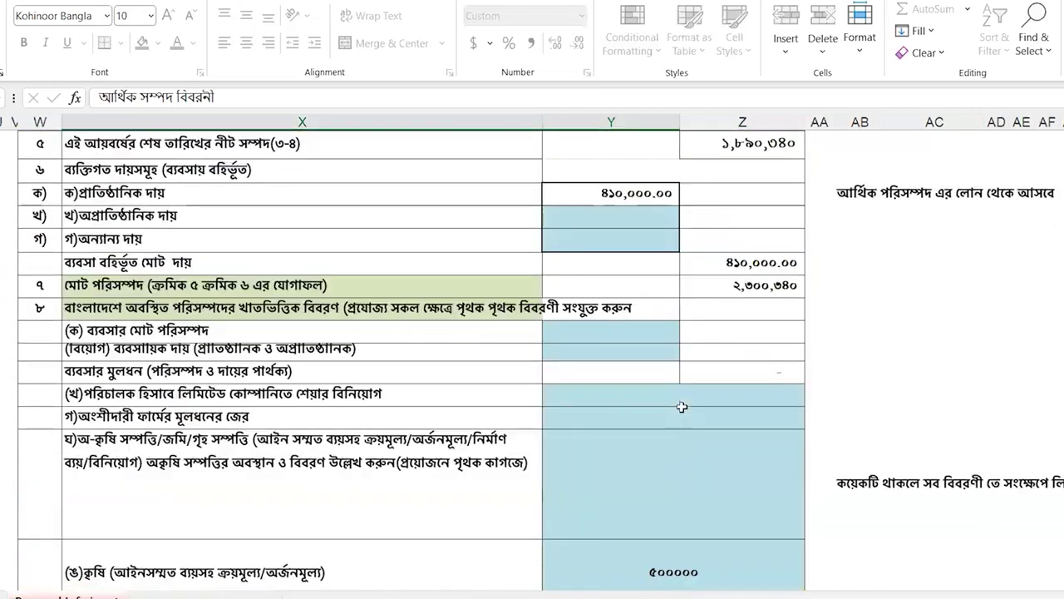
# - Add the row 10 difference to the personal and family maintenance expense by entering =250340+1050000
pyautogui.scroll(-8, 682, 374)
pyautogui.scroll(3, 940, 469)
pyautogui.scroll(15, 931, 466)
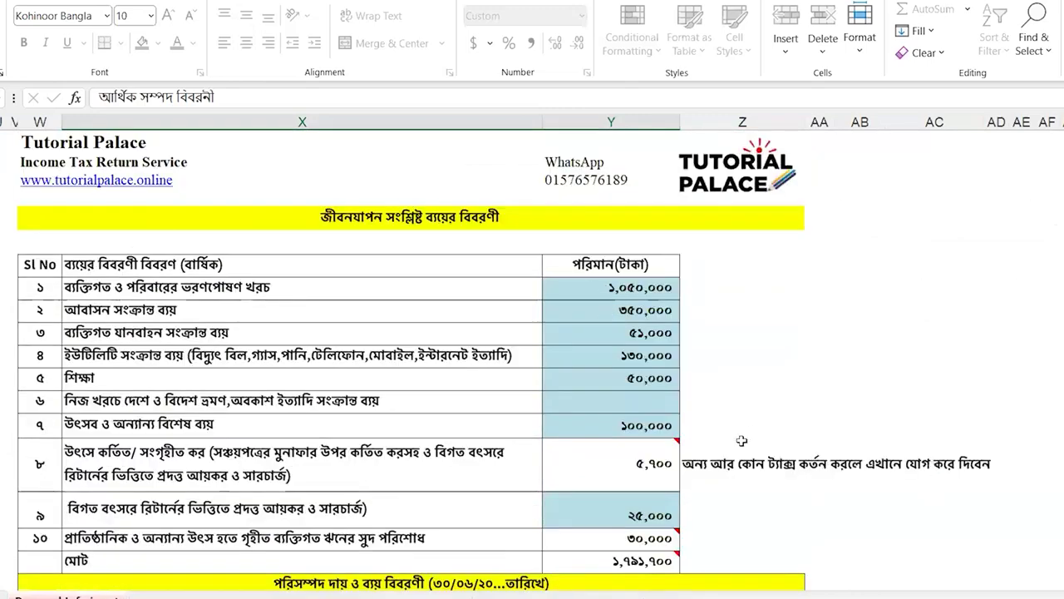
pyautogui.doubleClick(559, 288)
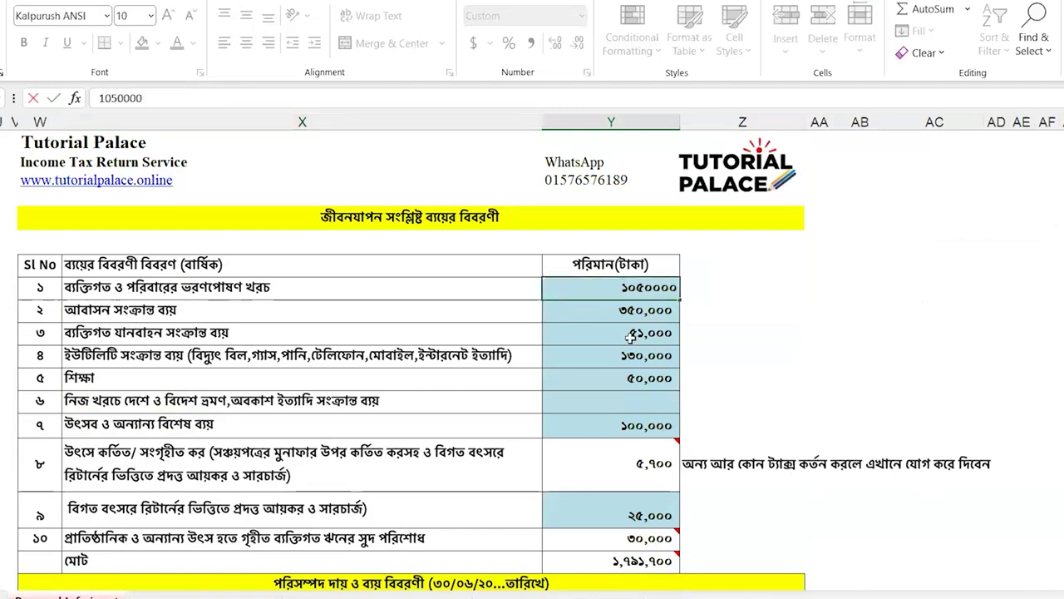
pyautogui.write('=')
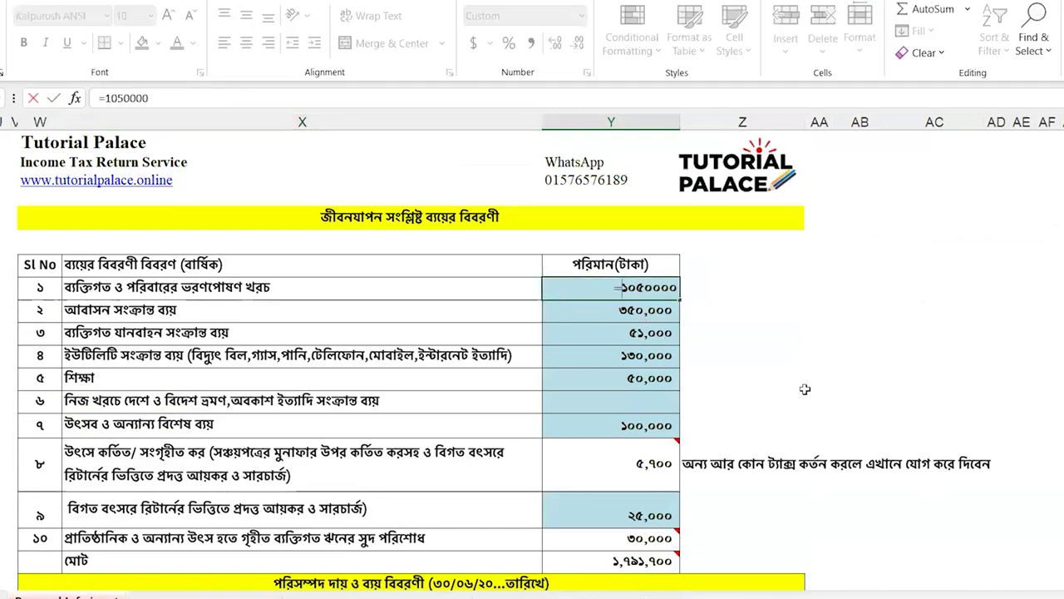
pyautogui.scroll(-4, 913, 430)
pyautogui.scroll(-10, 913, 430)
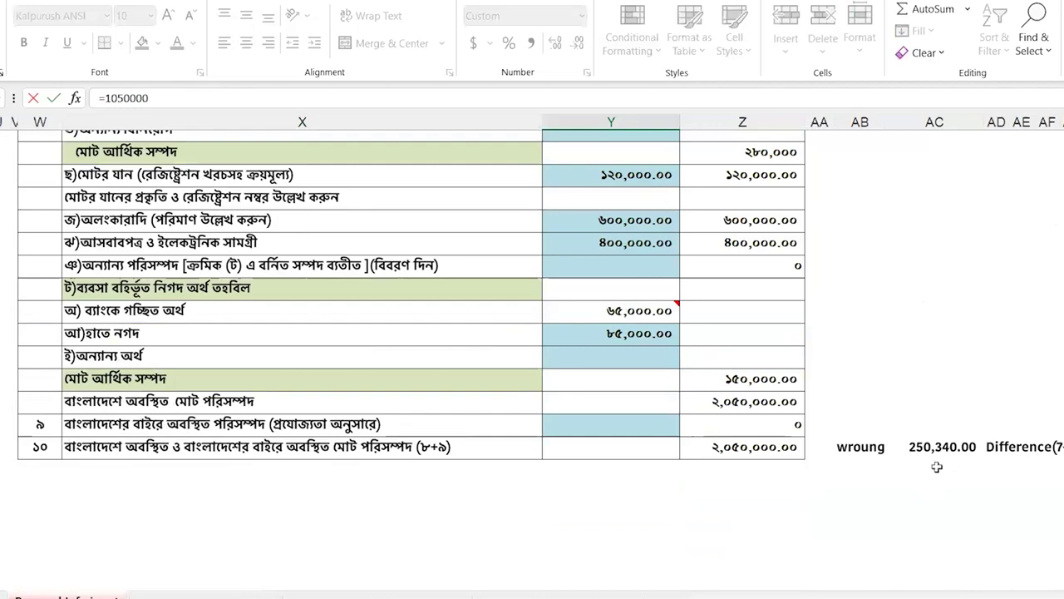
pyautogui.scroll(10, 929, 473)
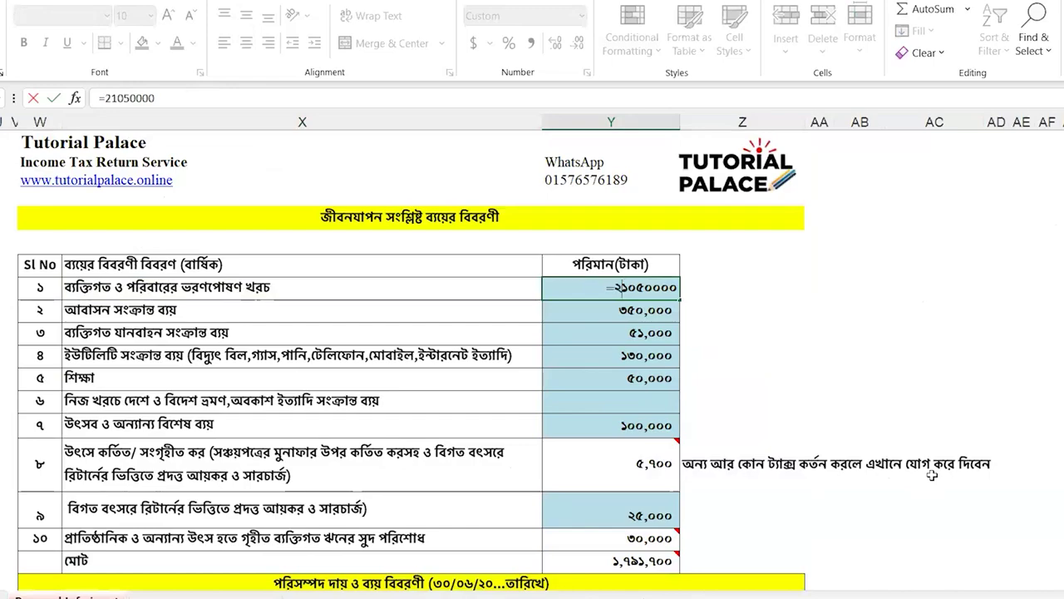
pyautogui.press('Return')
# - Check the row 10 match indicator and compare the row 7 total assets with the row 10 total
pyautogui.scroll(-10, 932, 475)
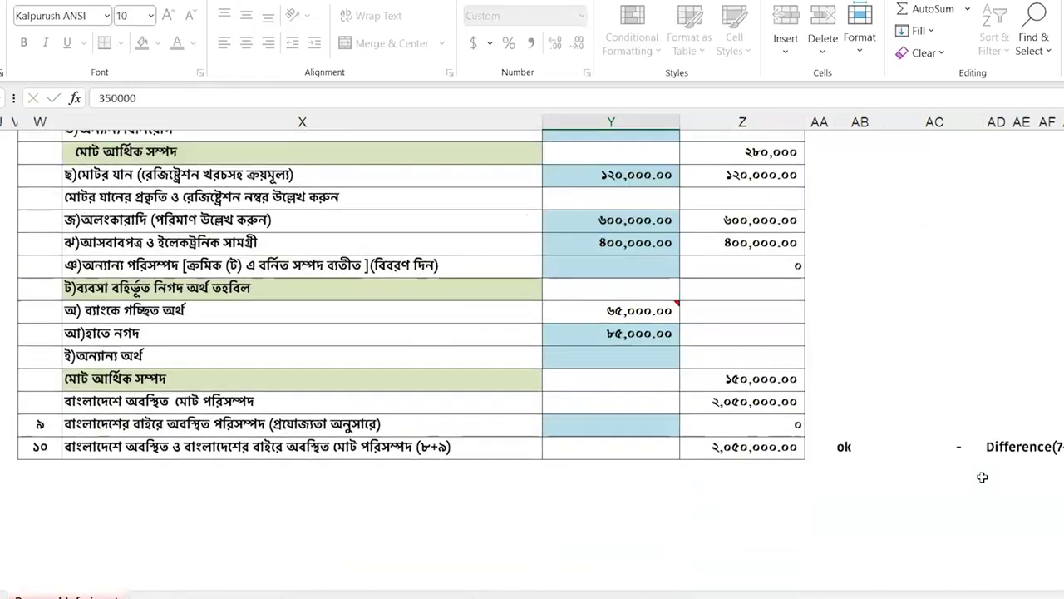
pyautogui.click(860, 446)
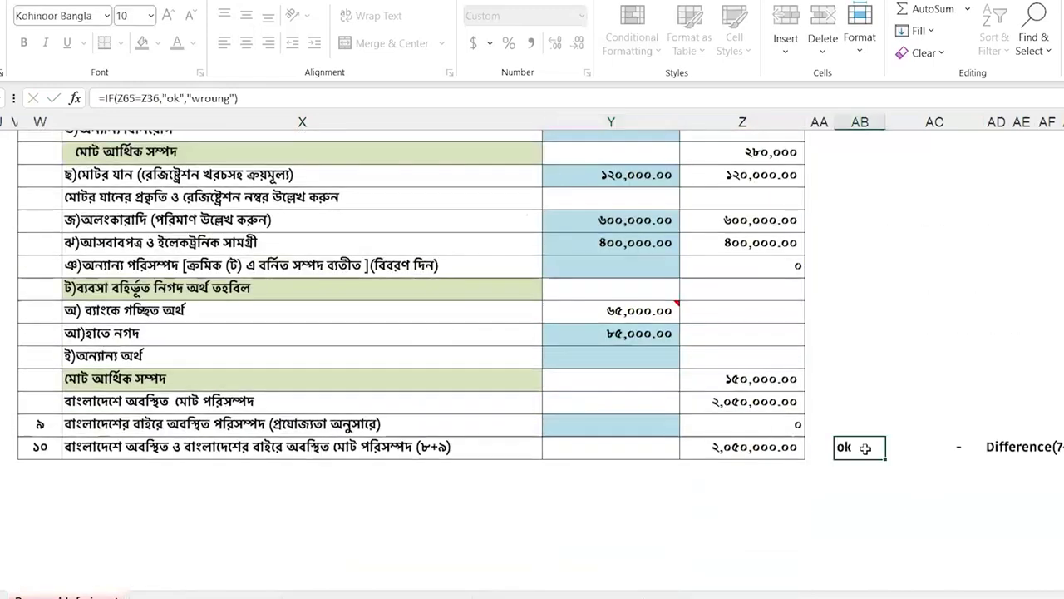
pyautogui.scroll(6, 892, 523)
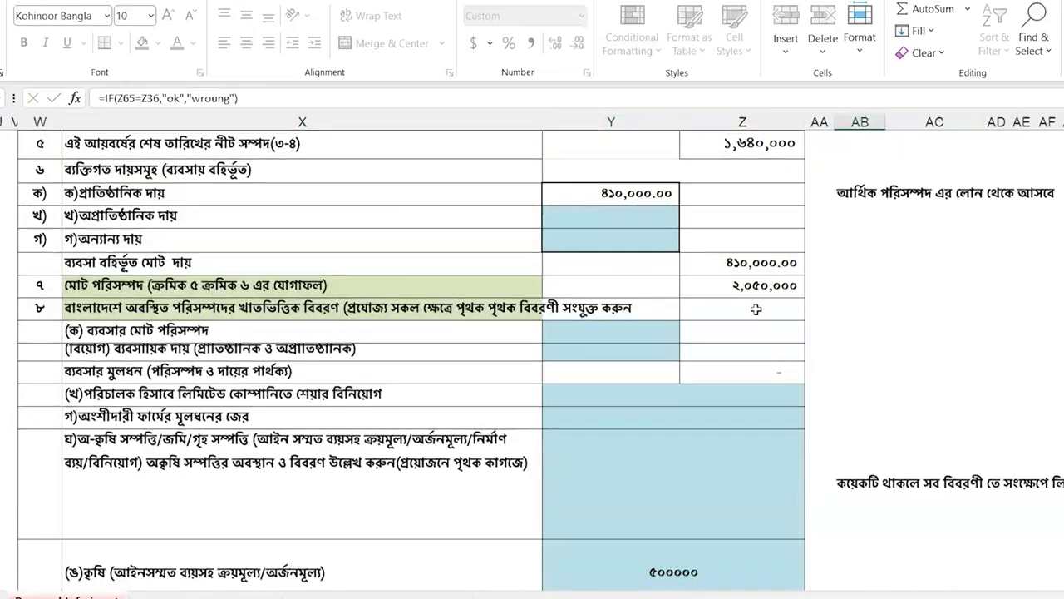
pyautogui.click(756, 287)
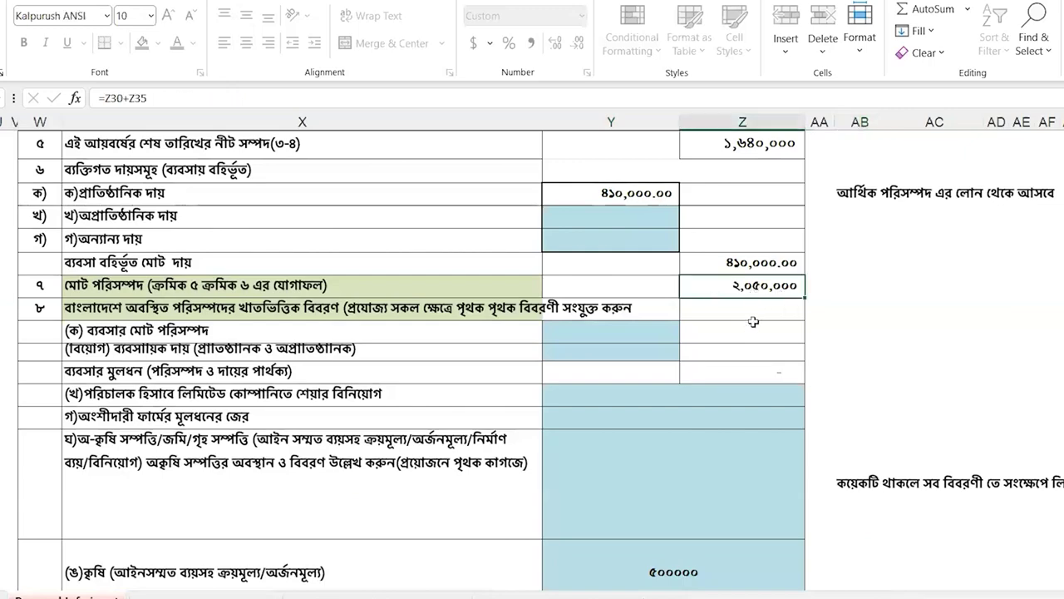
pyautogui.scroll(-10, 753, 322)
pyautogui.scroll(4, 773, 369)
pyautogui.click(748, 447)
pyautogui.scroll(-5, 789, 444)
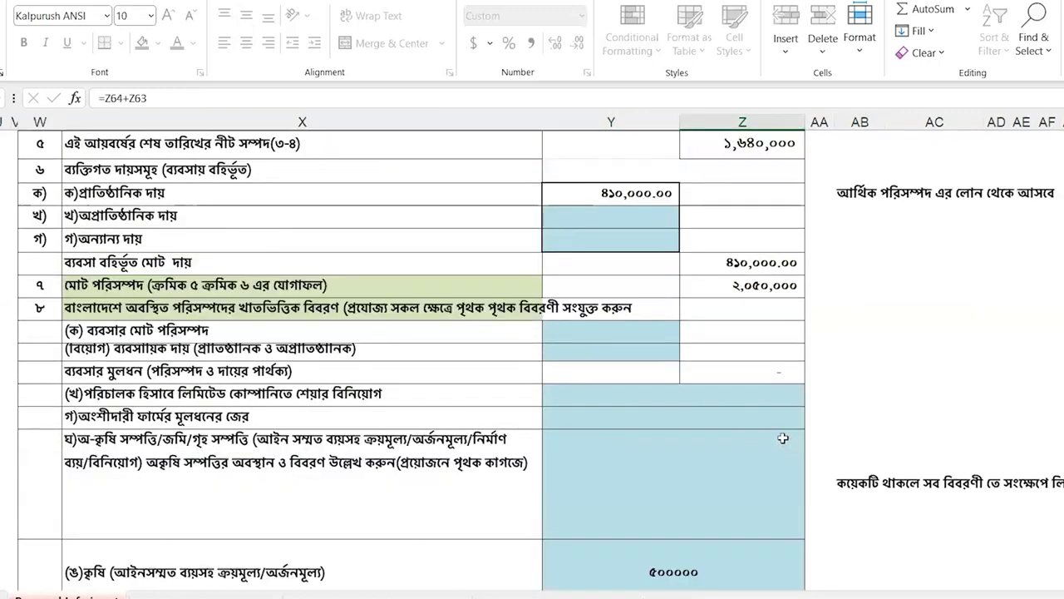
# - Review the living expense statement and the net asset calculation down to the agricultural property entry
pyautogui.scroll(10, 784, 434)
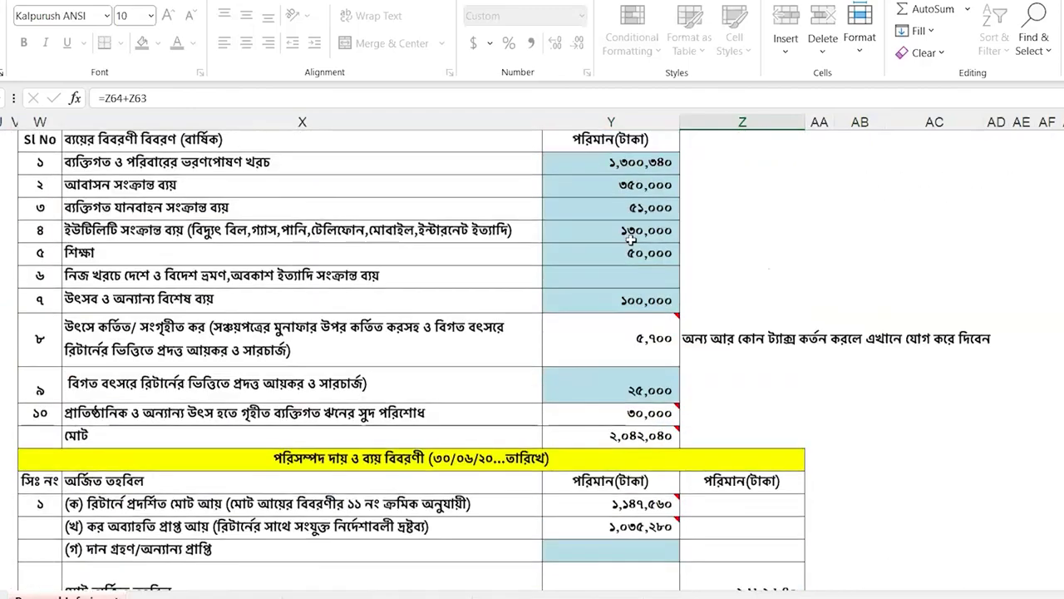
pyautogui.scroll(-3, 681, 367)
pyautogui.scroll(-2, 681, 368)
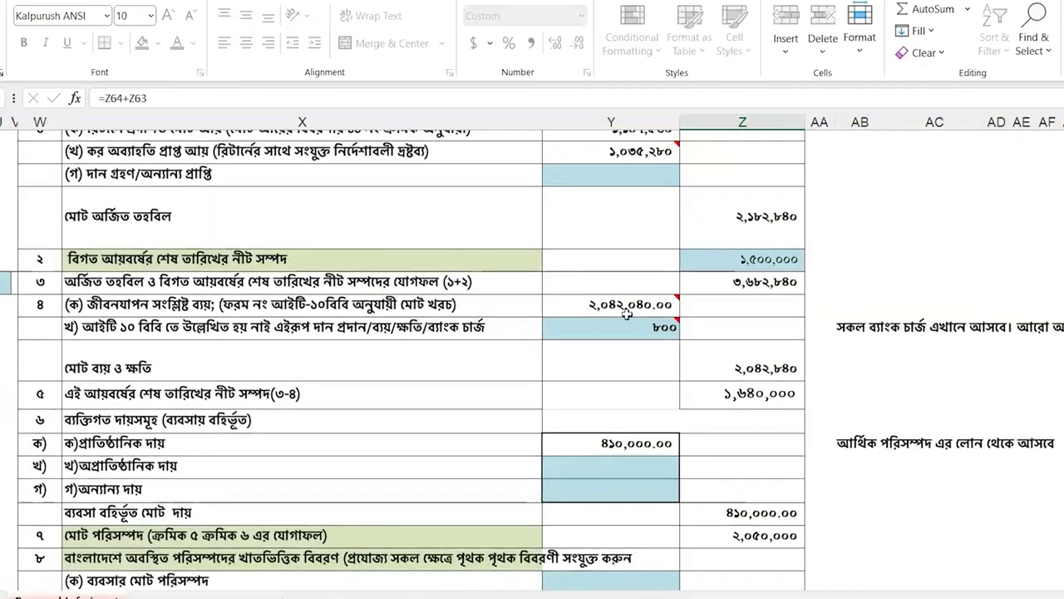
pyautogui.scroll(-8, 761, 471)
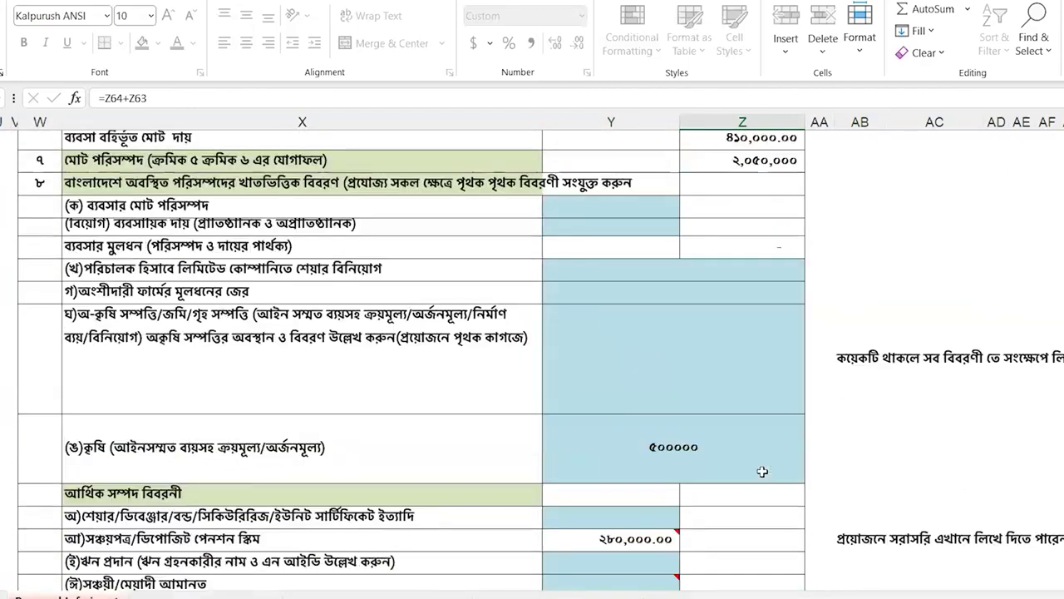
pyautogui.scroll(2, 762, 471)
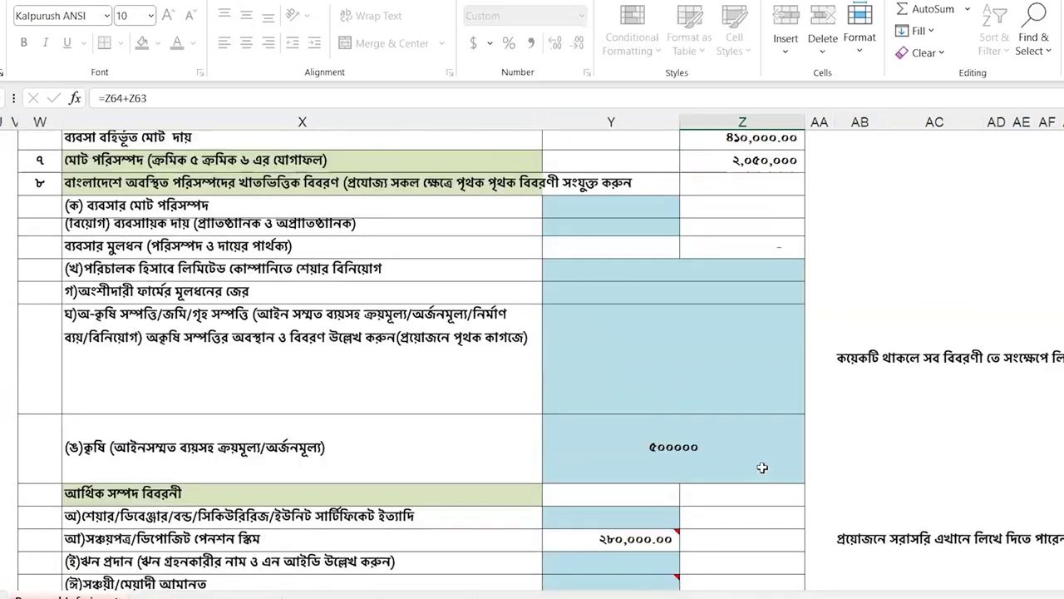
# - Examine the agricultural property, non-agricultural property and share/debenture entries in the asset breakdown
pyautogui.click(718, 443)
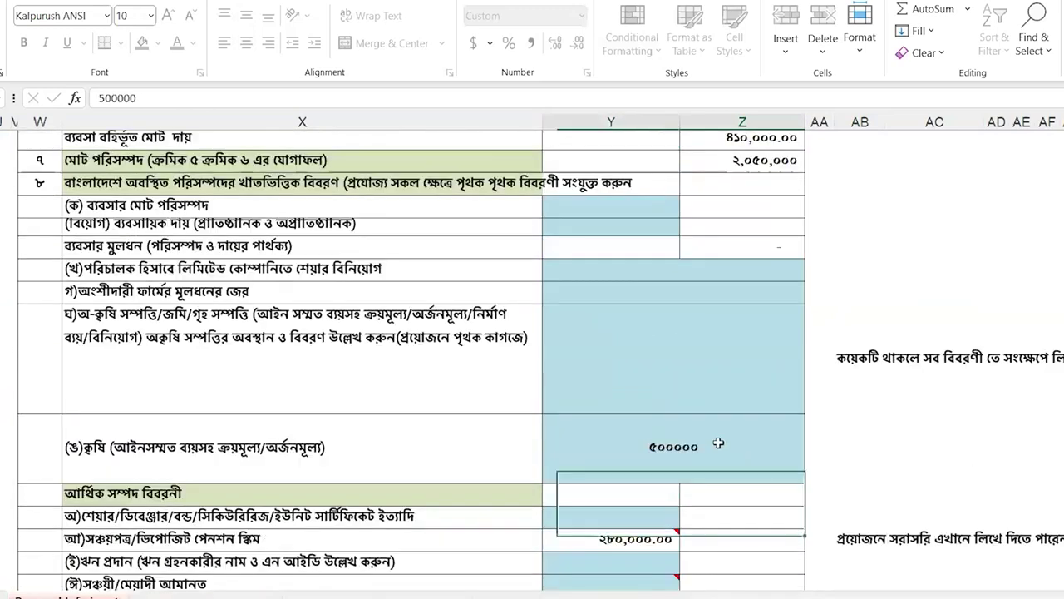
pyautogui.click(697, 376)
pyautogui.scroll(1, 697, 375)
pyautogui.scroll(-5, 703, 428)
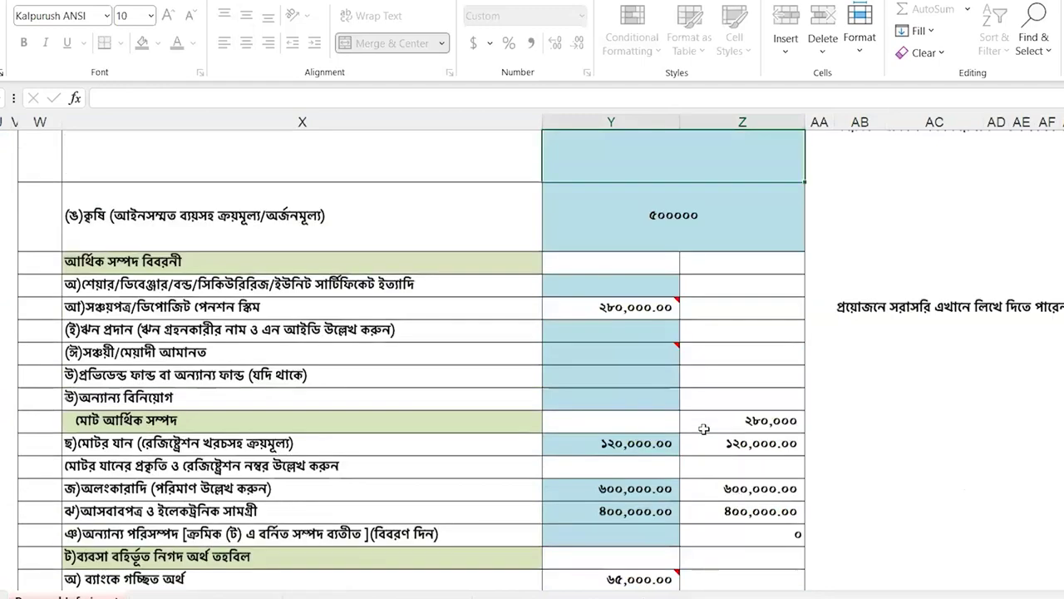
pyautogui.click(587, 275)
pyautogui.moveTo(632, 338)
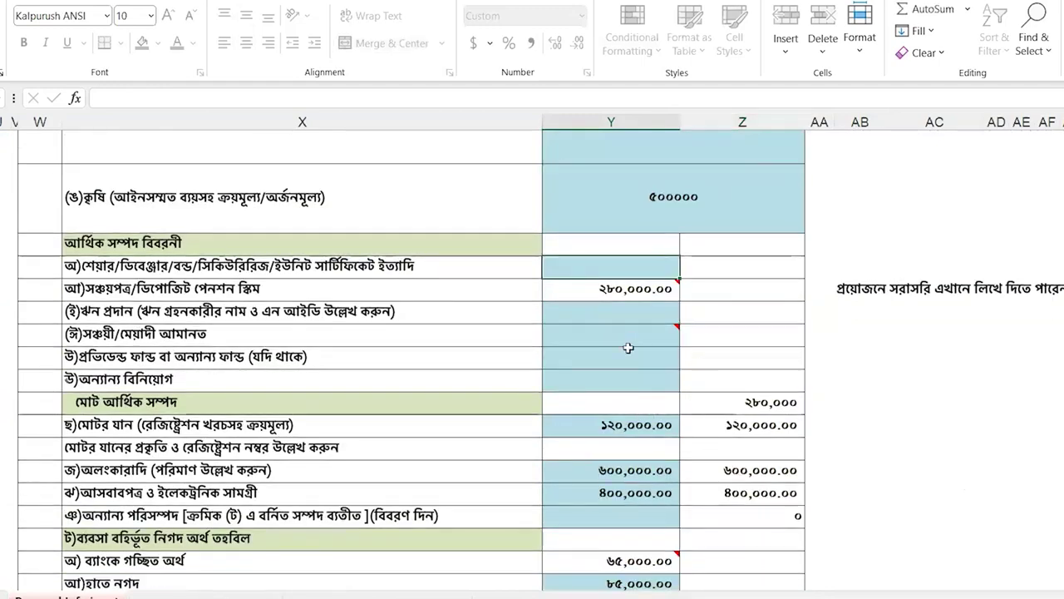
pyautogui.scroll(-4, 631, 378)
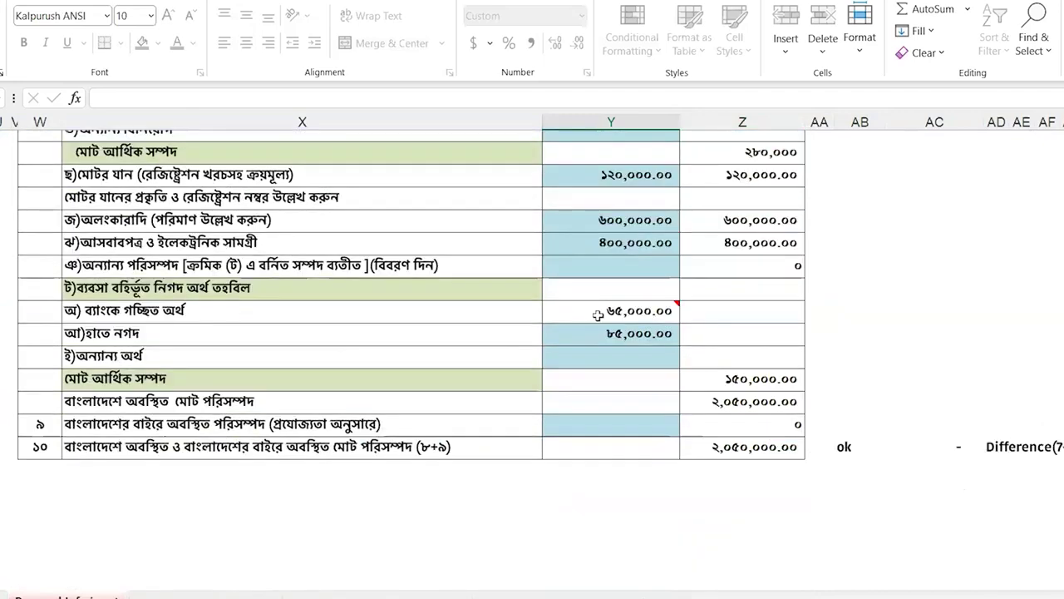
# - Review the personal and family maintenance expense against the row 10 match indicator
pyautogui.scroll(12, 600, 320)
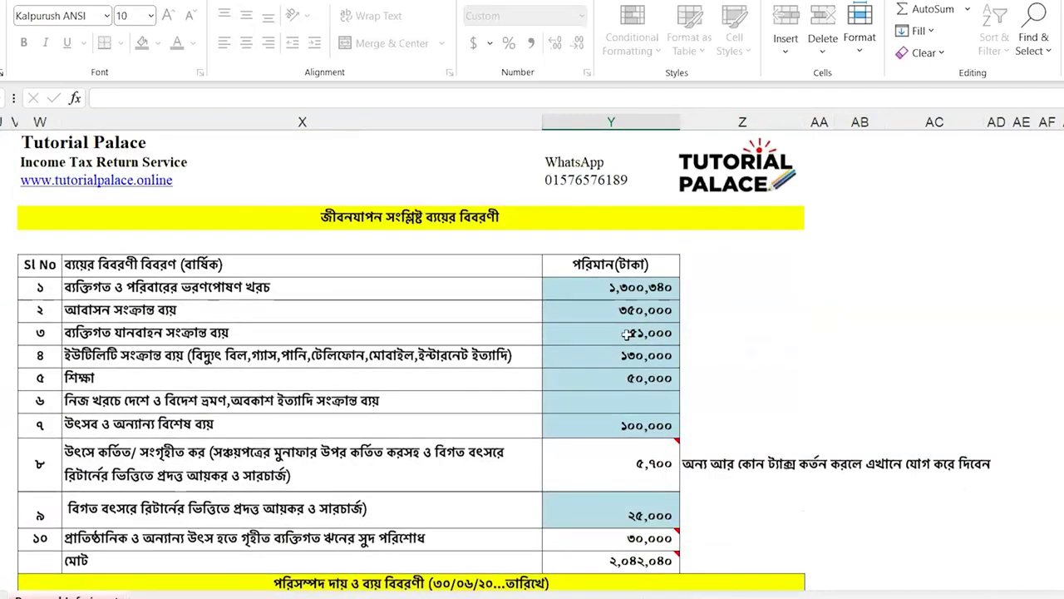
pyautogui.scroll(-10, 627, 333)
pyautogui.scroll(-6, 923, 471)
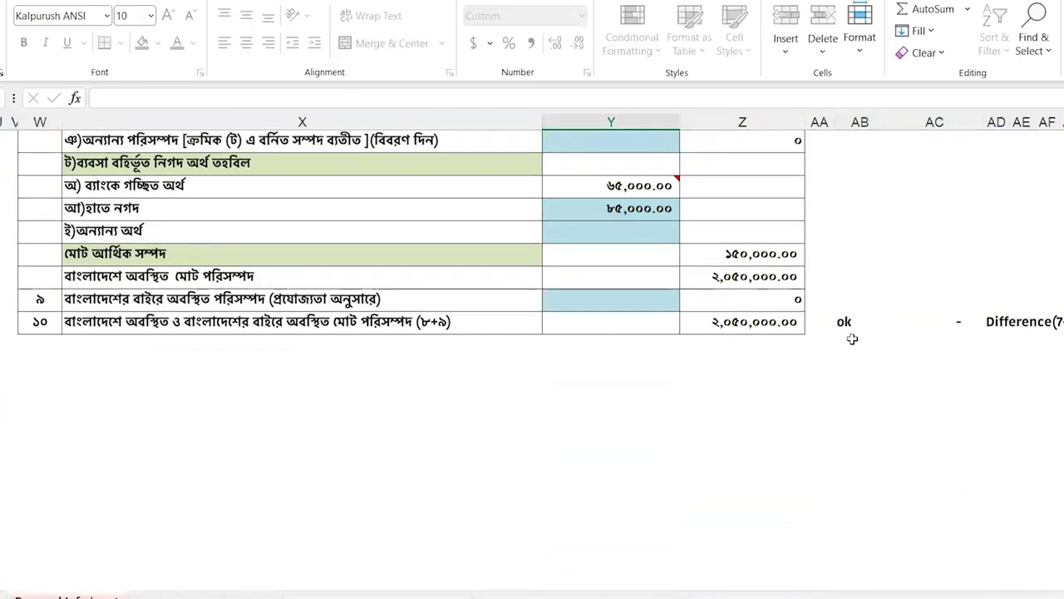
# - Add 200000 to the personal and family maintenance expense, making the formula =250340+1050000+200000
pyautogui.scroll(15, 852, 338)
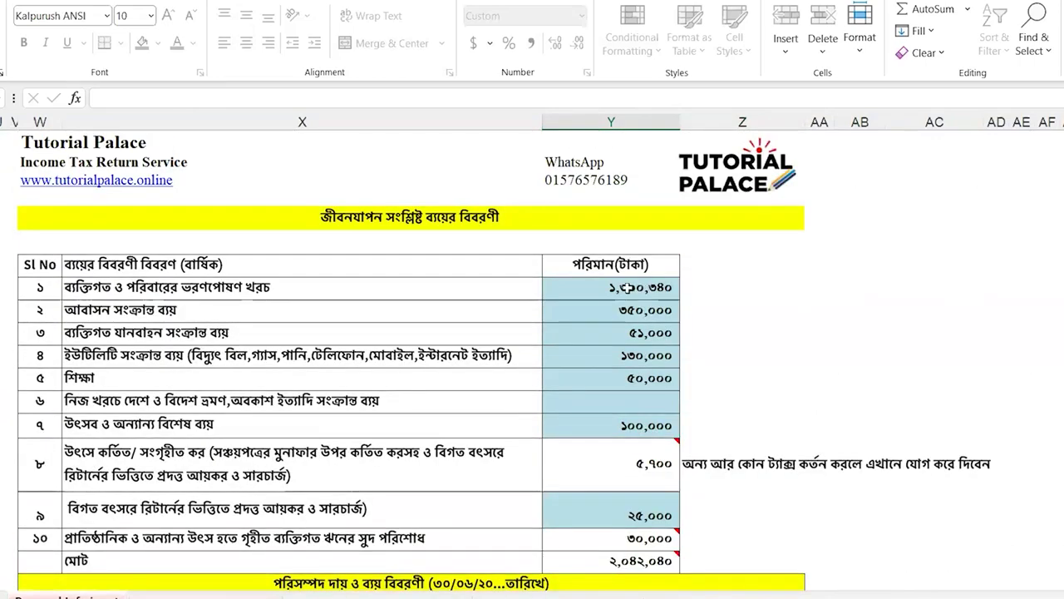
pyautogui.doubleClick(625, 287)
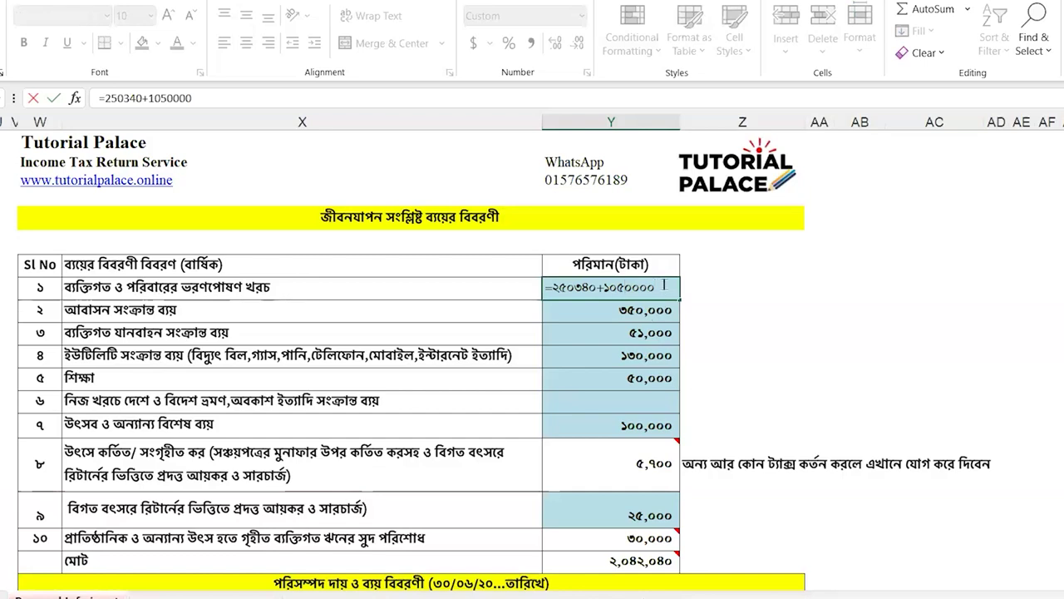
pyautogui.write('+200000')
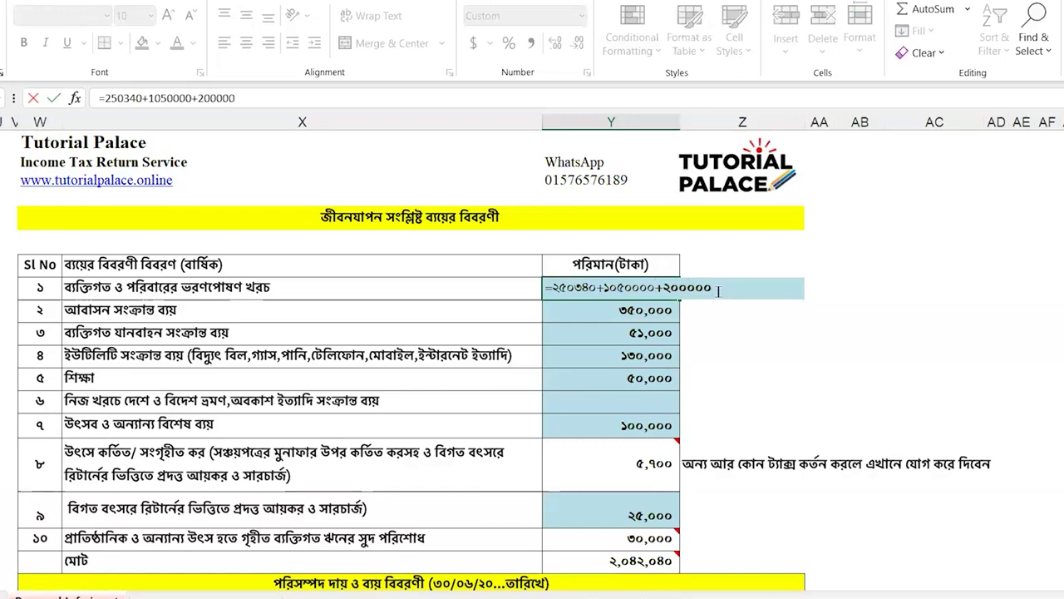
pyautogui.press('Return')
# - Check the row 7 total assets, the row 10 total and the difference between them
pyautogui.scroll(-10, 746, 297)
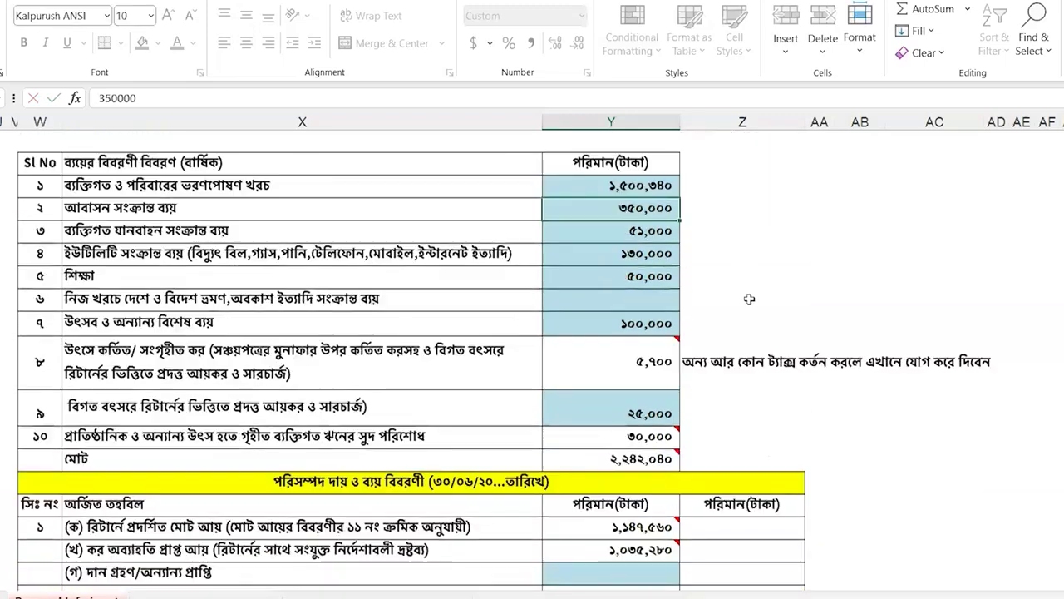
pyautogui.scroll(-5, 749, 298)
pyautogui.scroll(4, 749, 297)
pyautogui.scroll(-2, 751, 297)
pyautogui.scroll(2, 826, 338)
pyautogui.click(790, 290)
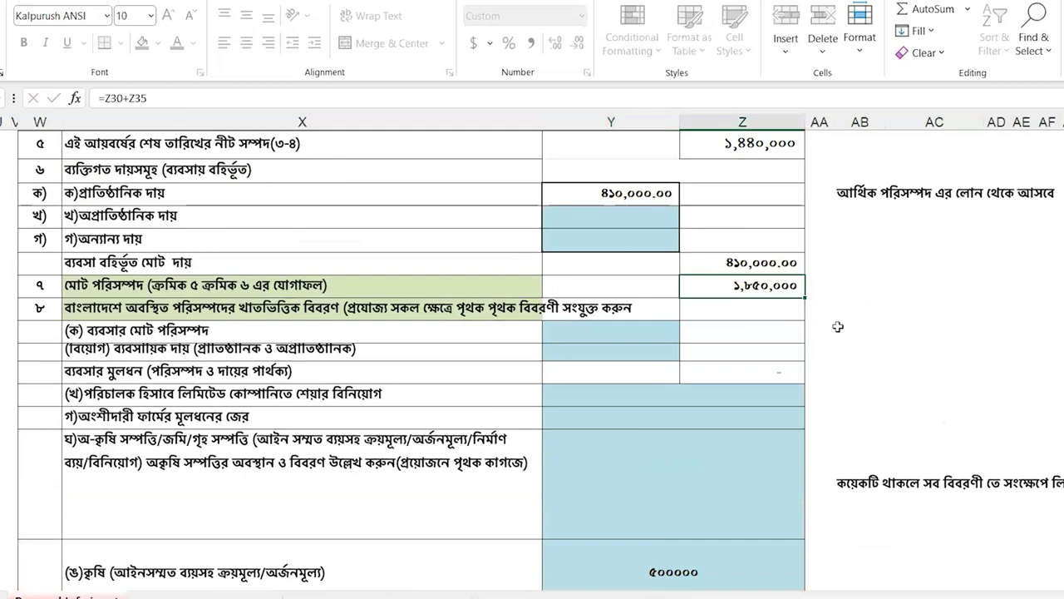
pyautogui.scroll(-10, 838, 326)
pyautogui.click(739, 205)
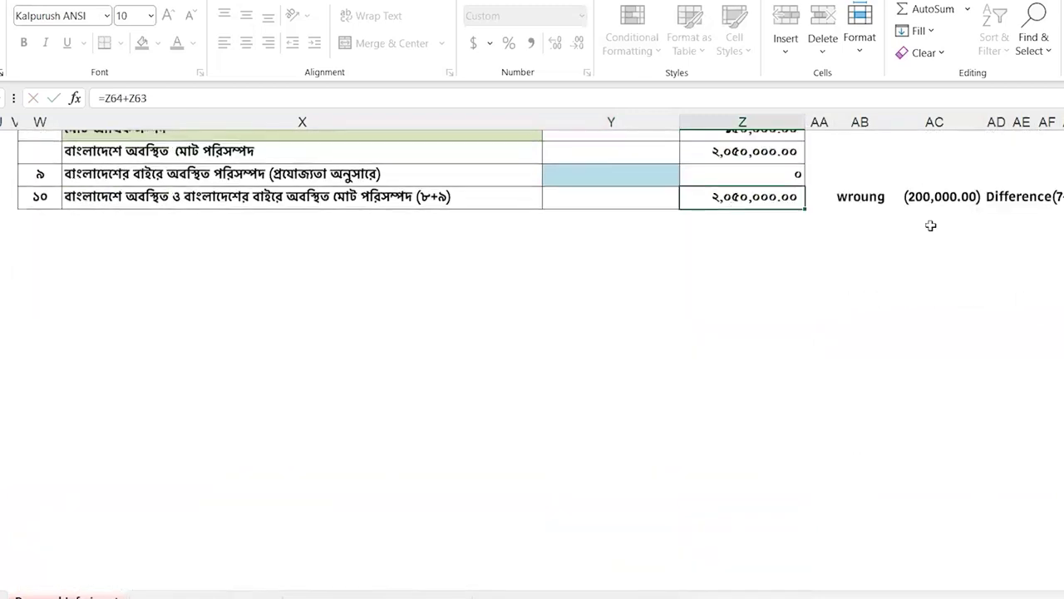
pyautogui.click(928, 201)
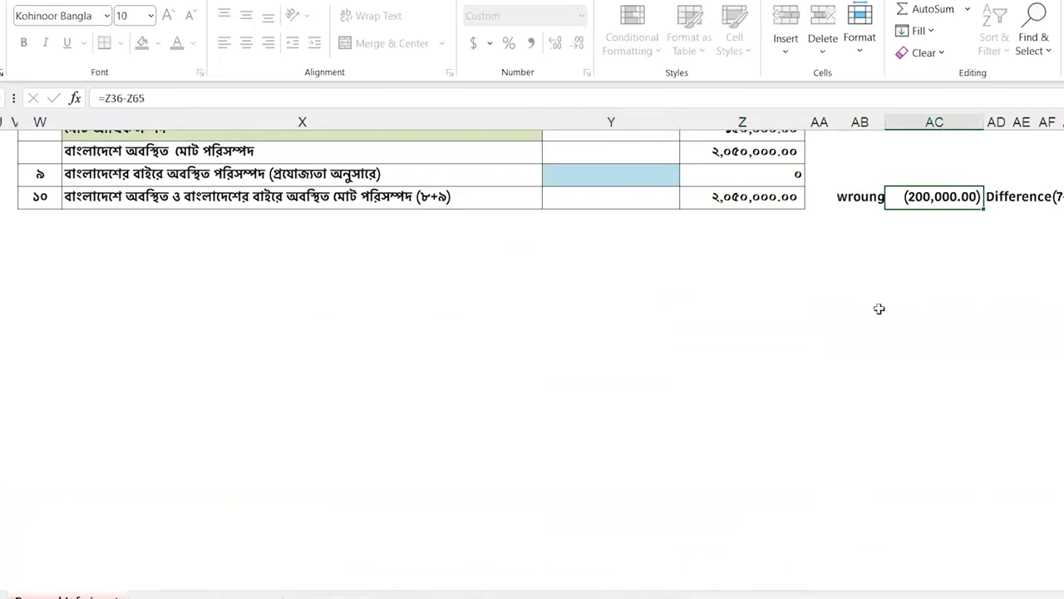
# - Remove the +200000 term from the personal and family maintenance expense formula and enter it again
pyautogui.scroll(8, 879, 309)
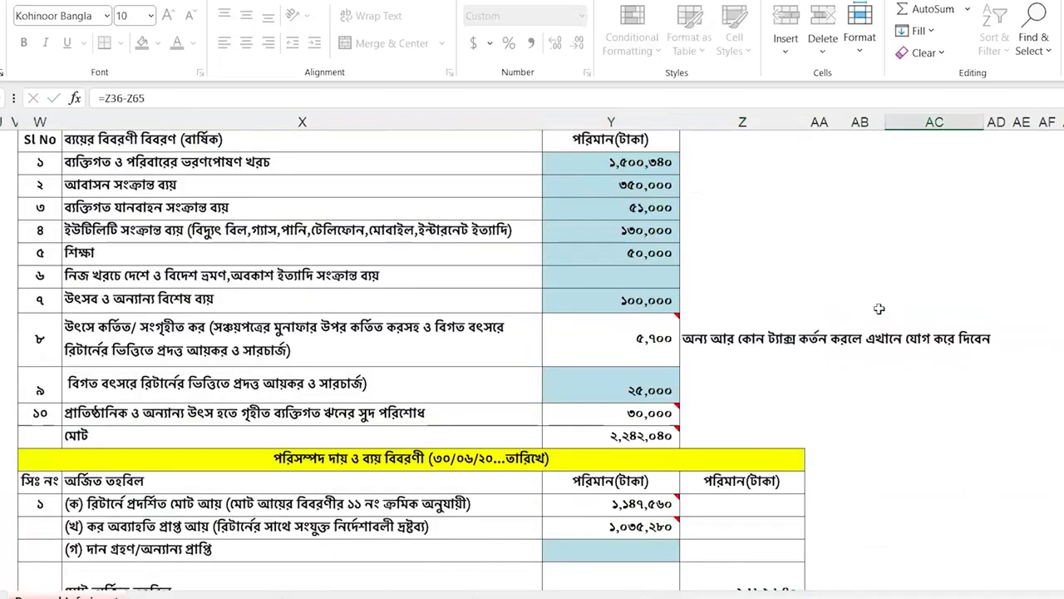
pyautogui.scroll(2, 879, 308)
pyautogui.doubleClick(607, 287)
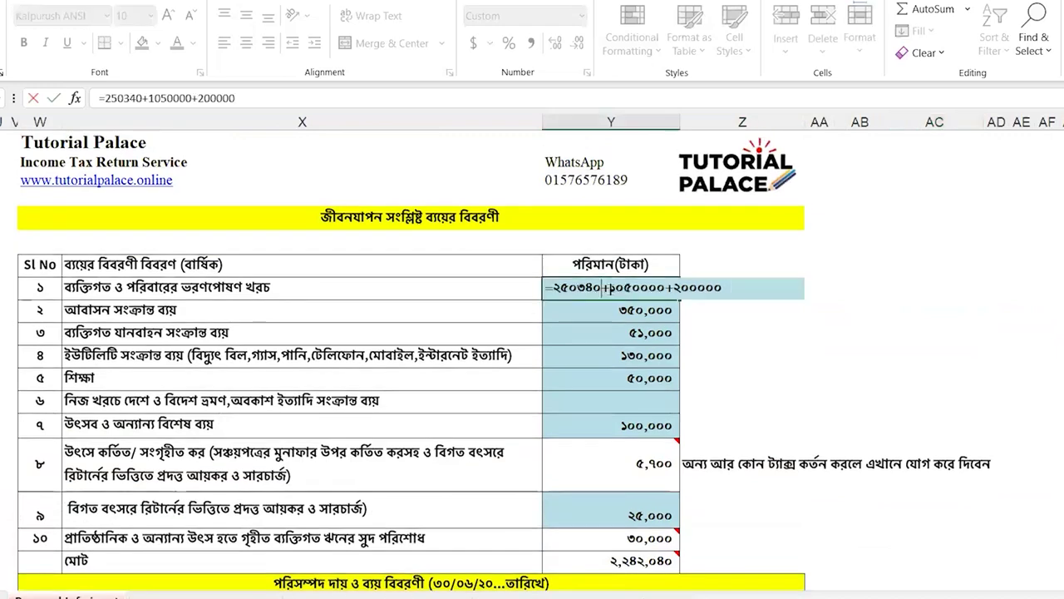
pyautogui.moveTo(722, 286); pyautogui.dragTo(670, 286)
pyautogui.press('BackSpace')
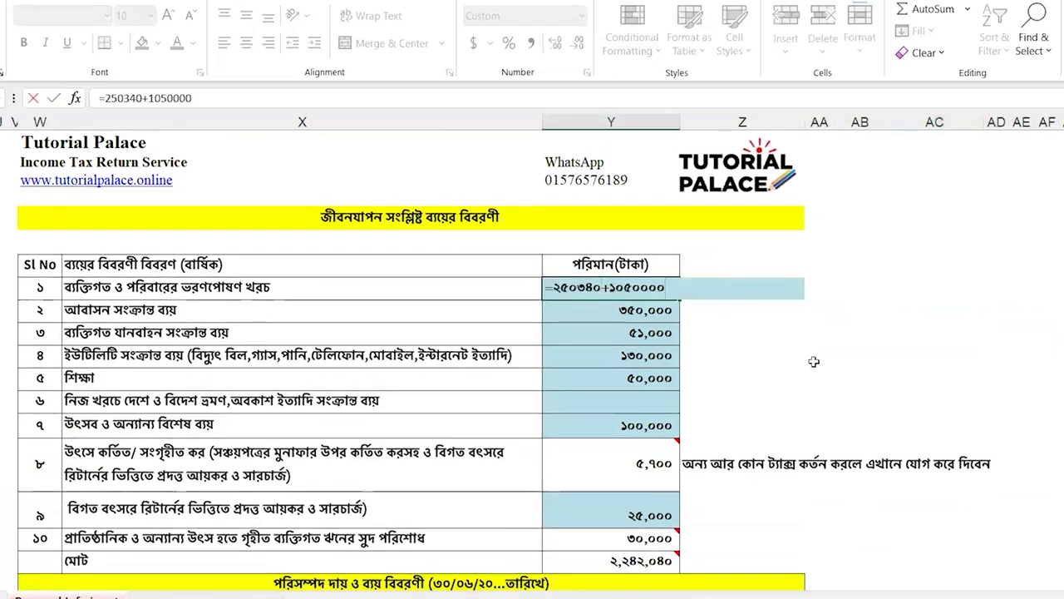
pyautogui.write('+200000')
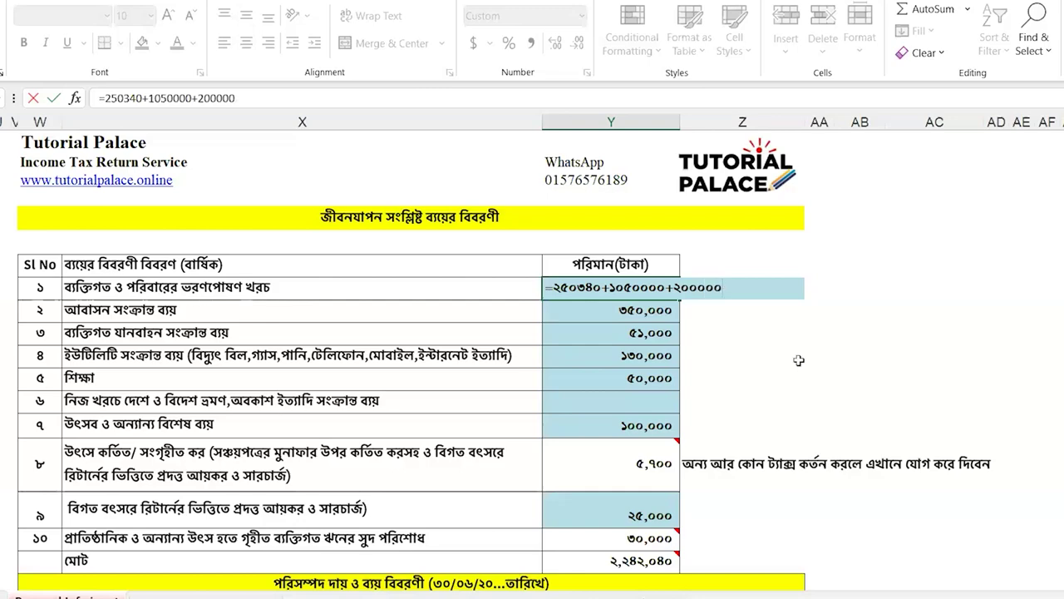
pyautogui.click(798, 360)
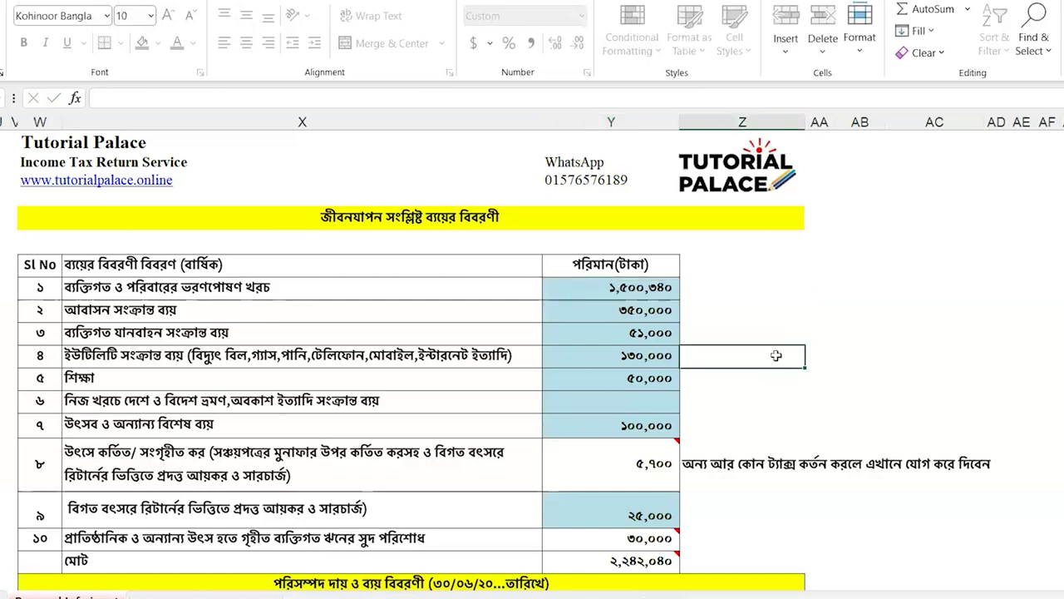
# - Recheck the row 10 difference and the cash and asset entries above it
pyautogui.scroll(-10, 651, 395)
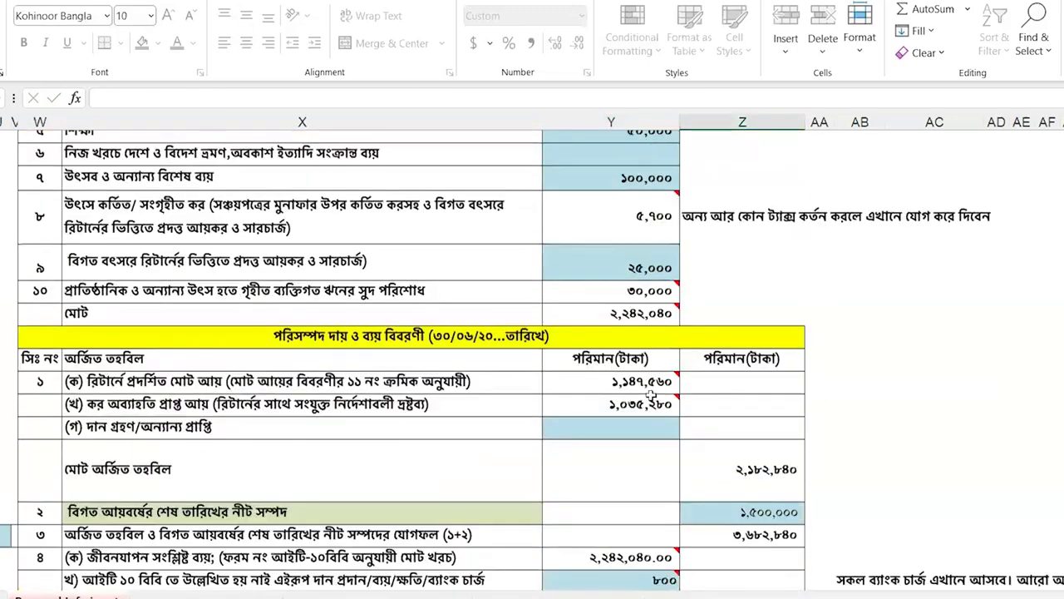
pyautogui.scroll(-10, 653, 404)
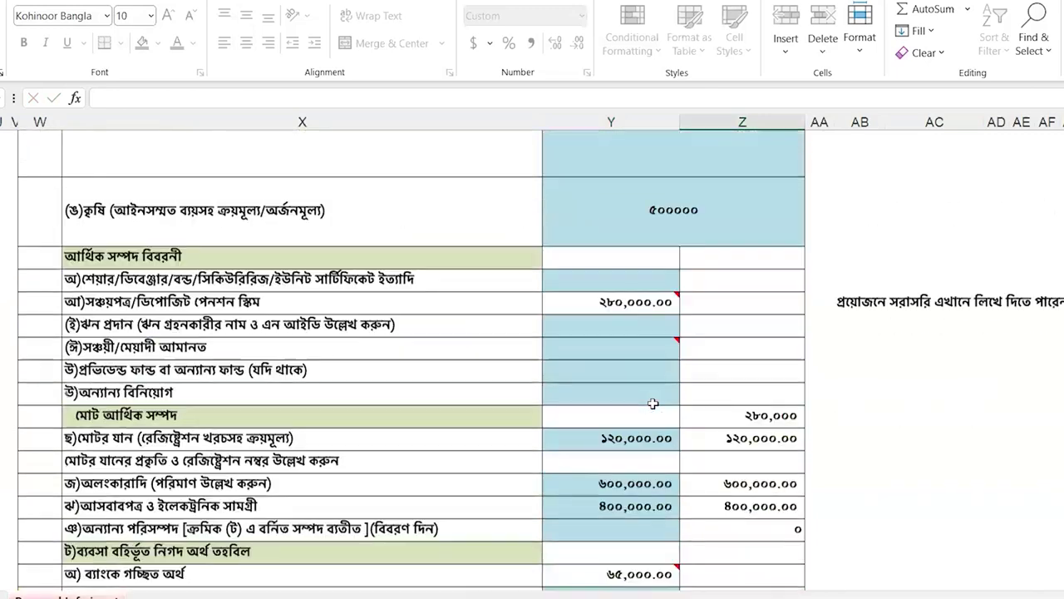
pyautogui.click(923, 449)
pyautogui.scroll(2, 705, 449)
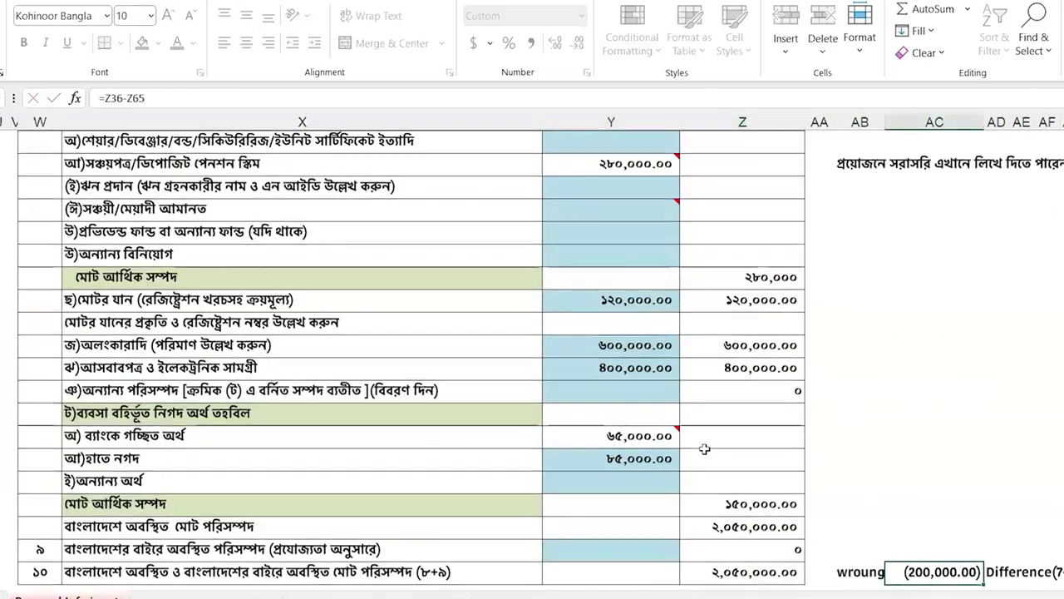
# - Add 200000 to the ornaments asset, making the formula =200000+600000, and check the row 10 difference
pyautogui.click(640, 350)
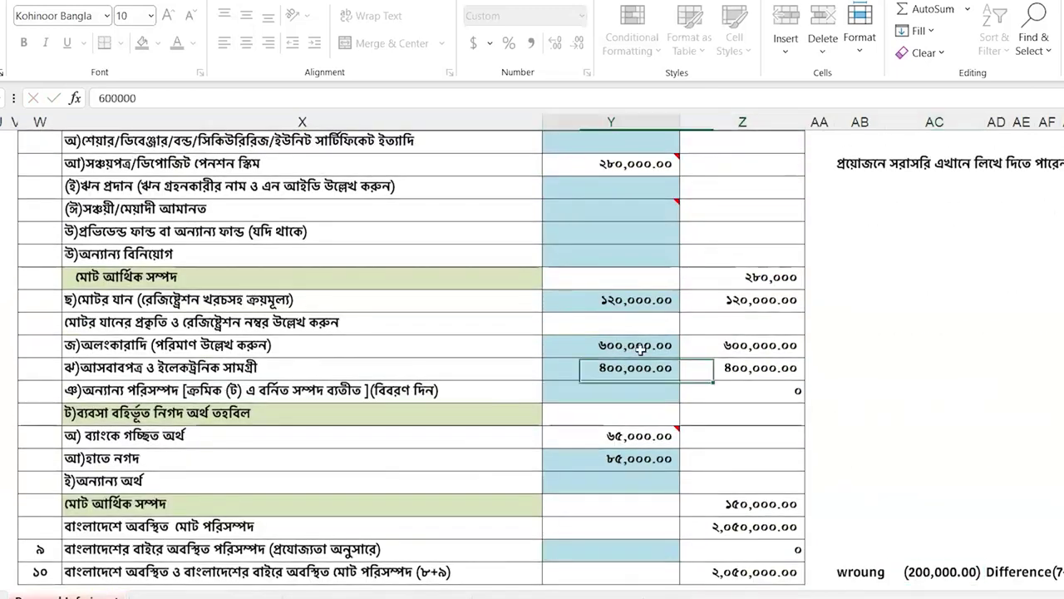
pyautogui.doubleClick(637, 349)
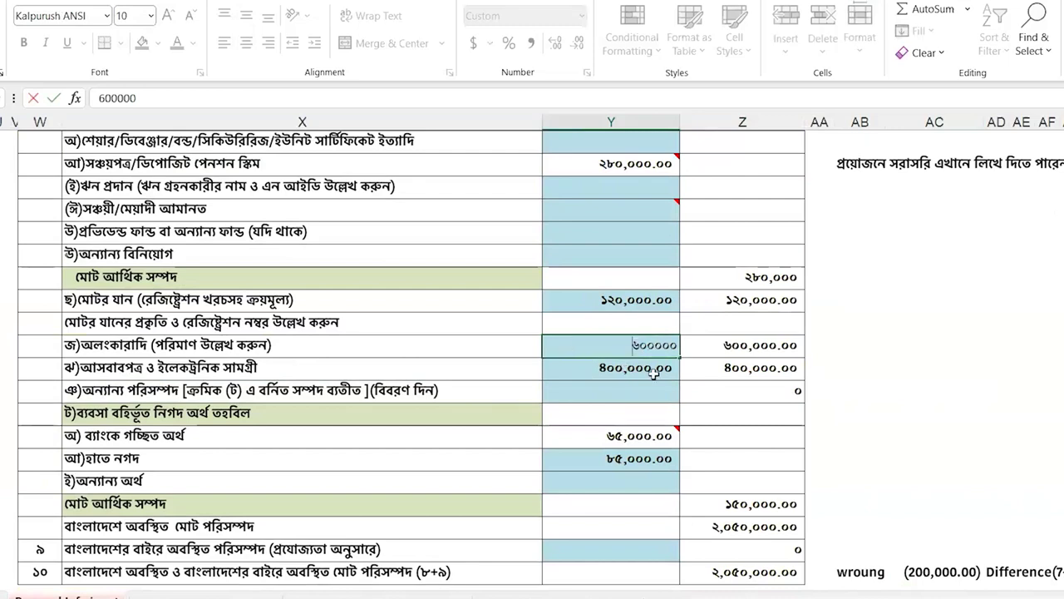
pyautogui.write('=200000+')
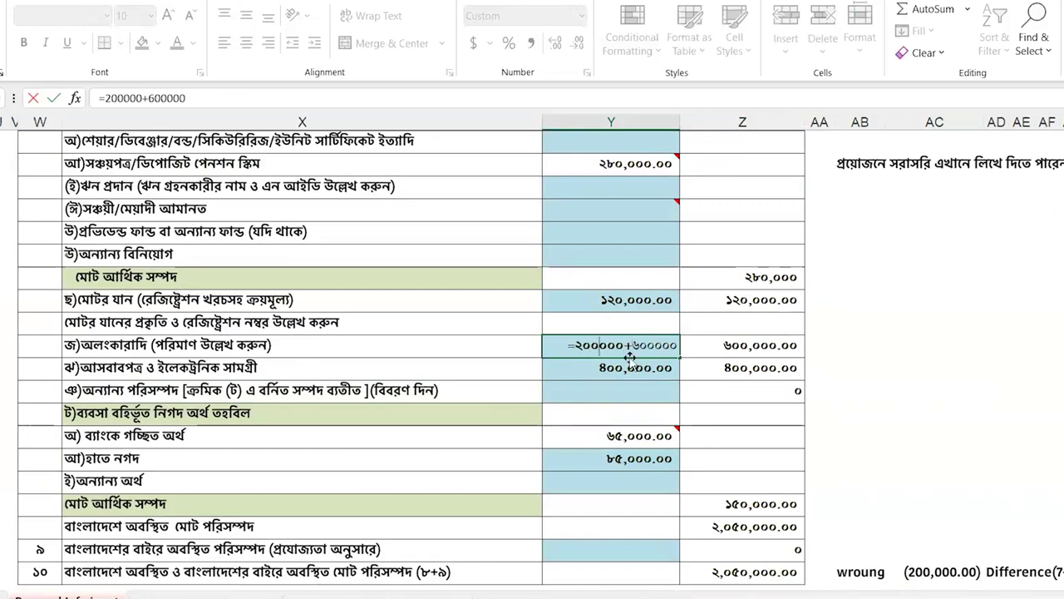
pyautogui.press('Return')
pyautogui.scroll(-2, 622, 349)
pyautogui.click(946, 449)
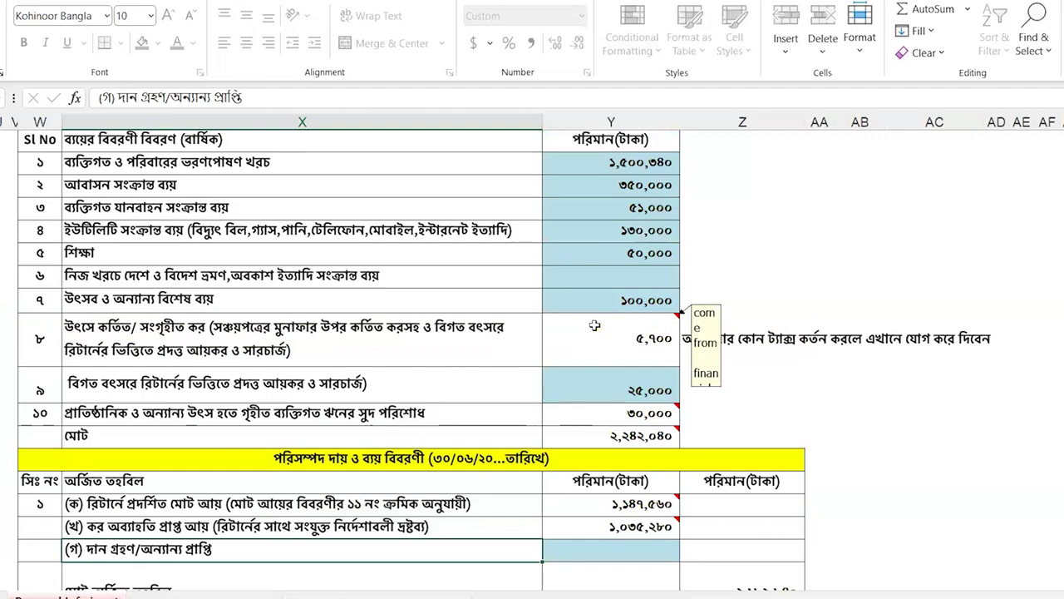
pyautogui.scroll(-15, 600, 338)
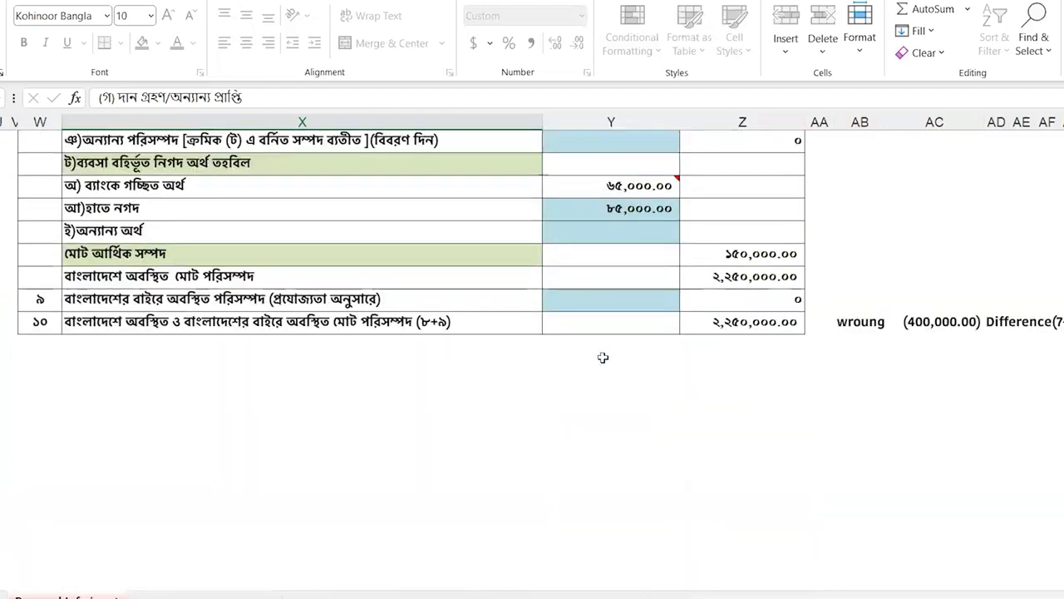
# - Enter 400000 as the donation received/other receipts amount in item 1(গ) of the acquired funds
pyautogui.scroll(8, 953, 276)
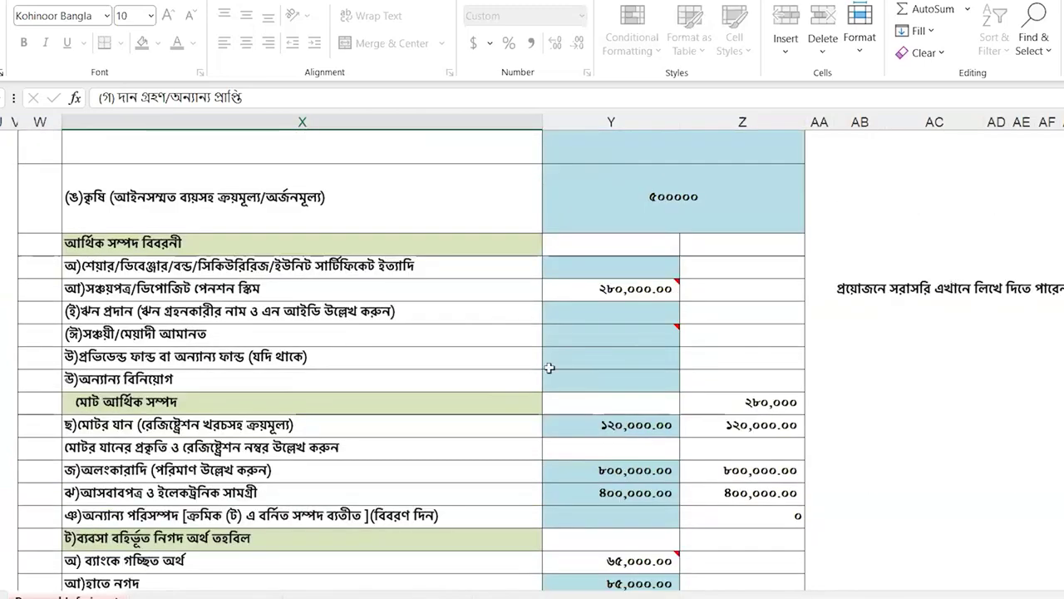
pyautogui.scroll(1, 549, 366)
pyautogui.scroll(2, 550, 366)
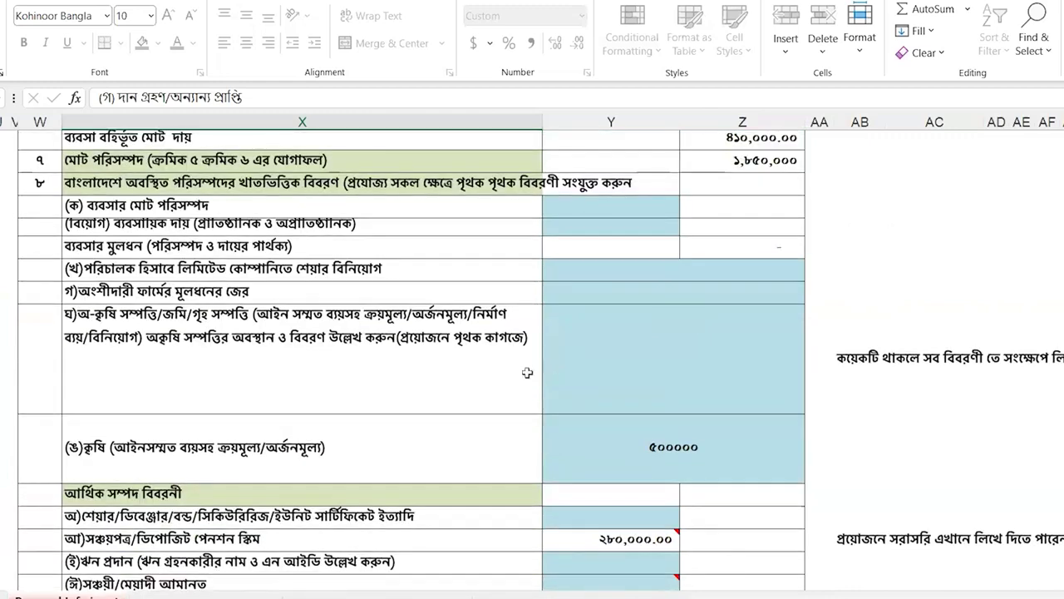
pyautogui.scroll(2, 481, 383)
pyautogui.scroll(5, 480, 382)
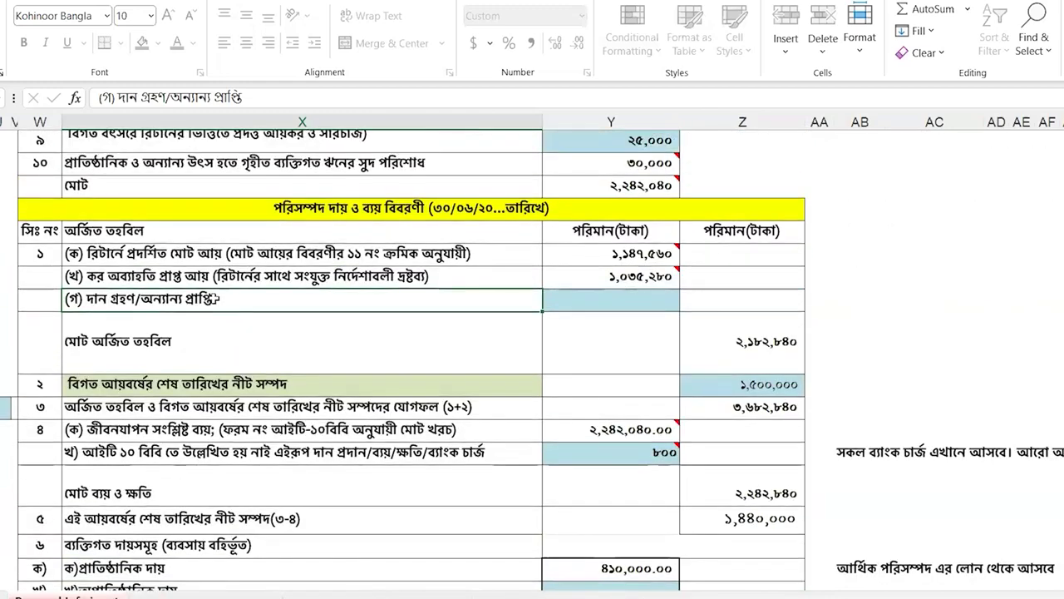
pyautogui.click(593, 296)
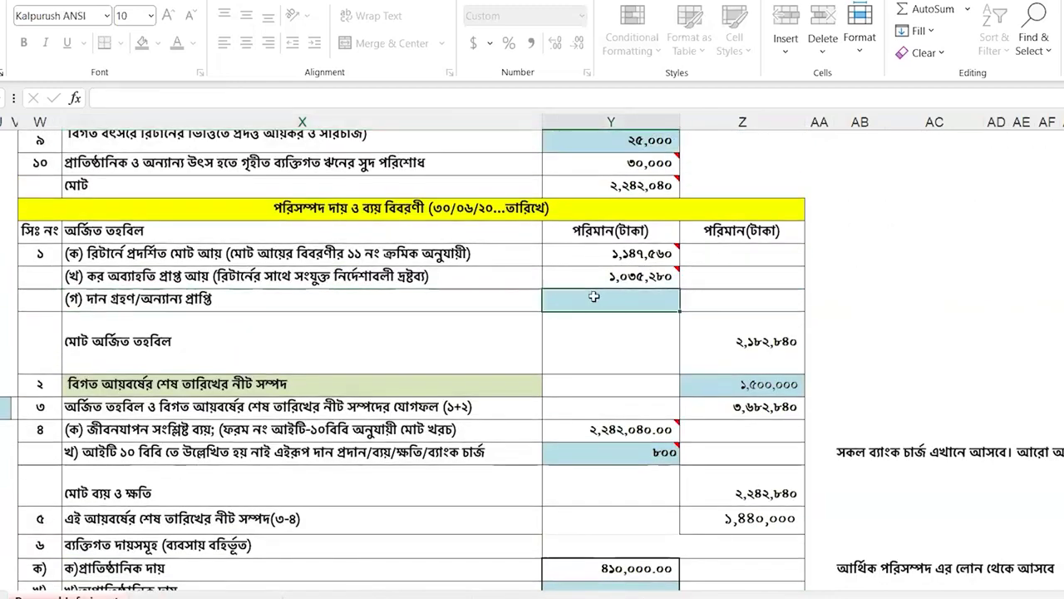
pyautogui.write('400,00')
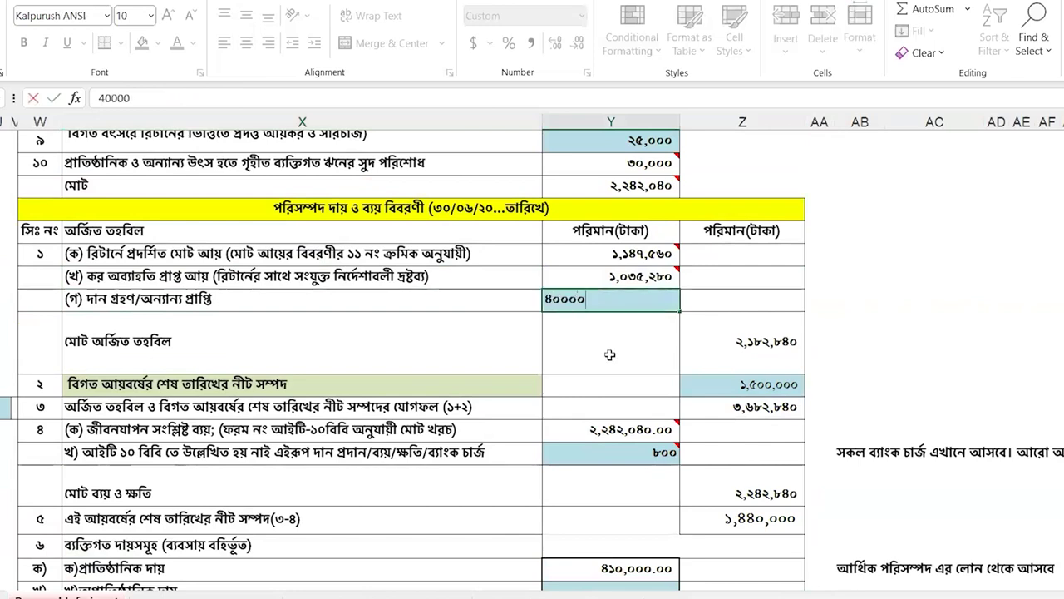
pyautogui.write('0')
pyautogui.press('Return')
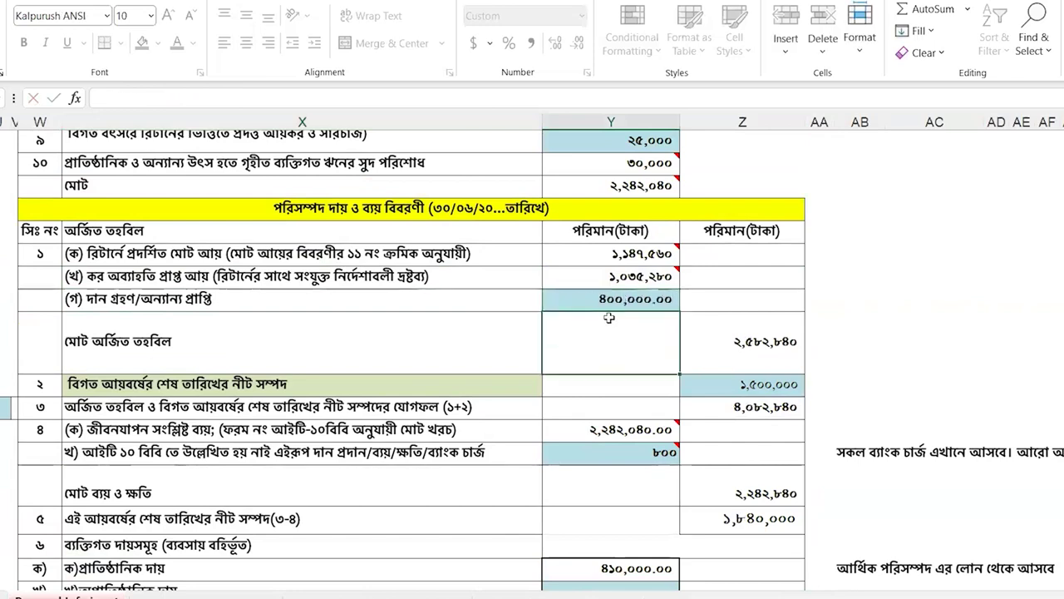
# - Check the acquired funds total, then the row 10 status and its difference from row 7
pyautogui.click(775, 347)
pyautogui.scroll(-8, 760, 380)
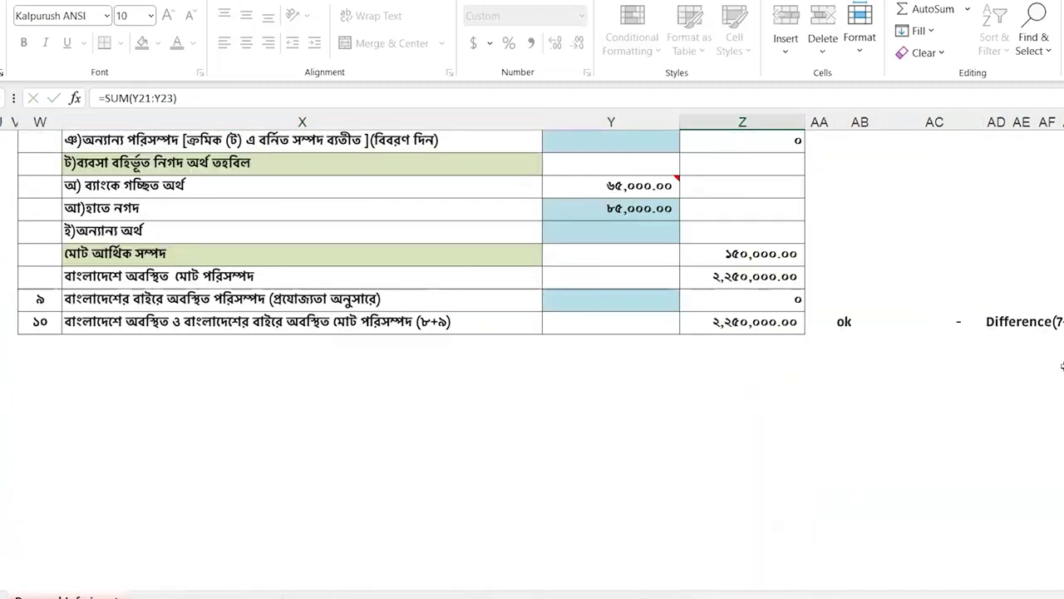
pyautogui.click(846, 323)
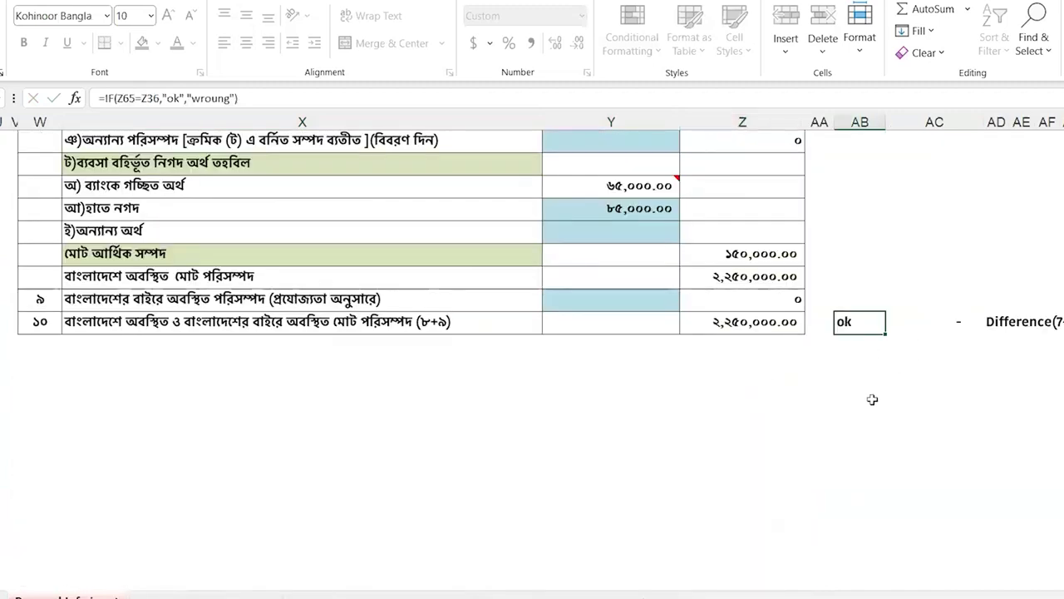
pyautogui.scroll(4, 872, 400)
pyautogui.scroll(-2, 872, 400)
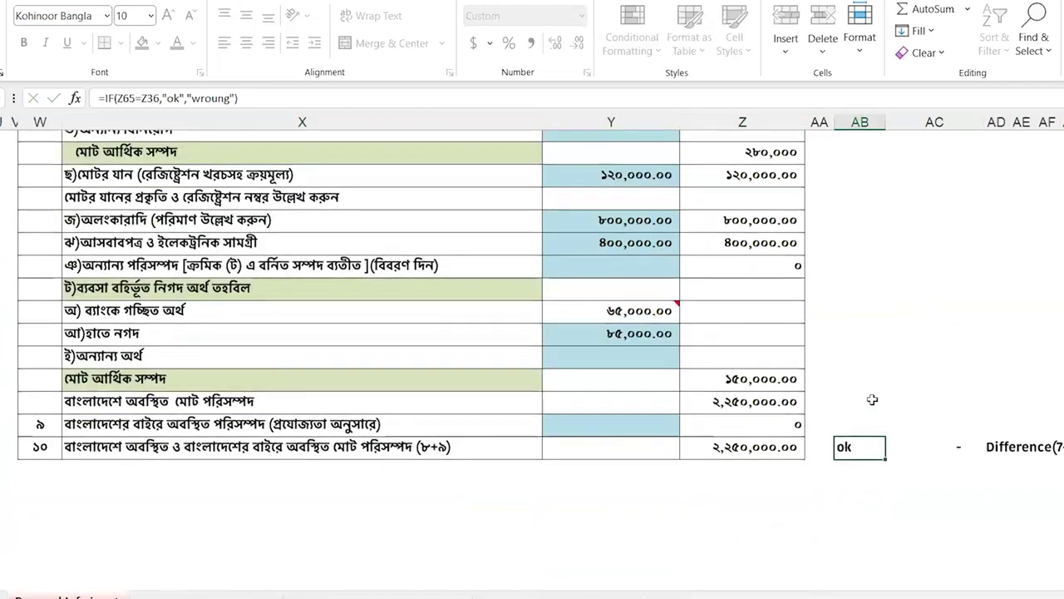
# - Review the expense statement and examine row 9, highlighting the label's wording about tax paid on the basis of last year's return
pyautogui.scroll(12, 872, 400)
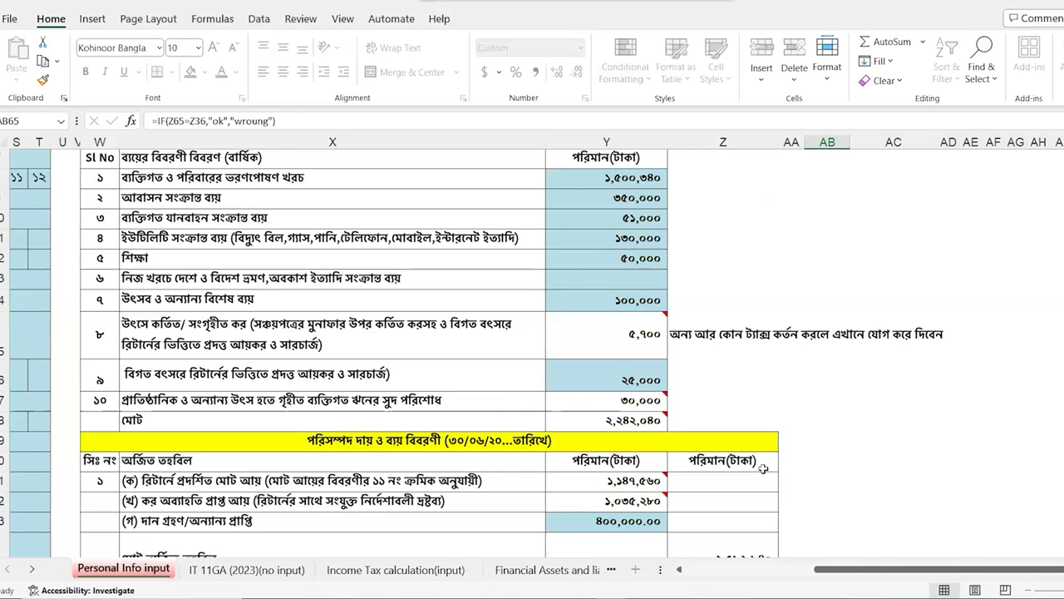
pyautogui.scroll(-2, 763, 468)
pyautogui.scroll(-1, 764, 468)
pyautogui.scroll(1, 763, 468)
pyautogui.scroll(2, 763, 468)
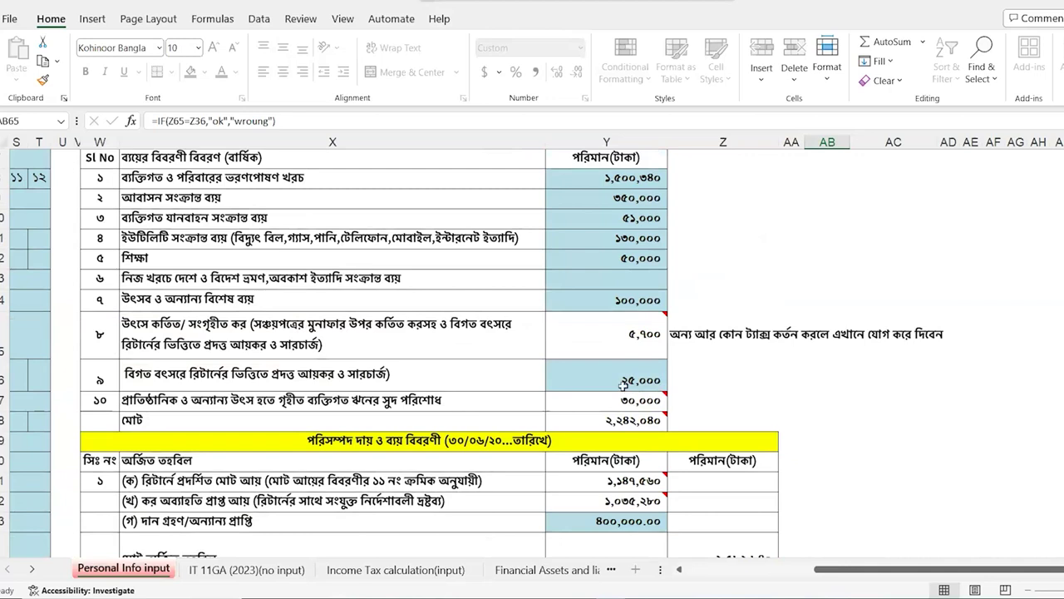
pyautogui.click(618, 381)
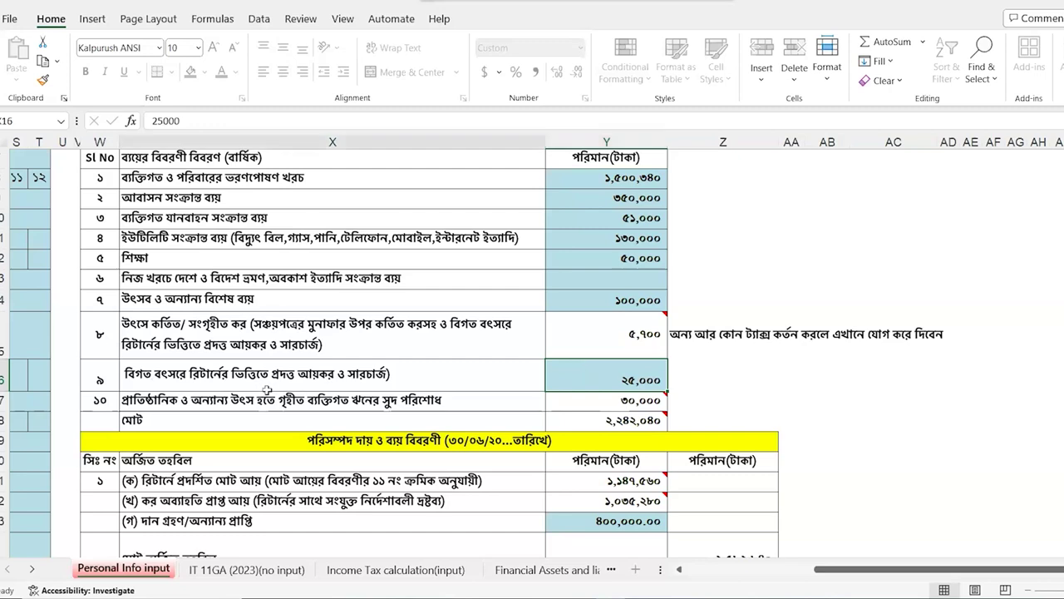
pyautogui.click(190, 387)
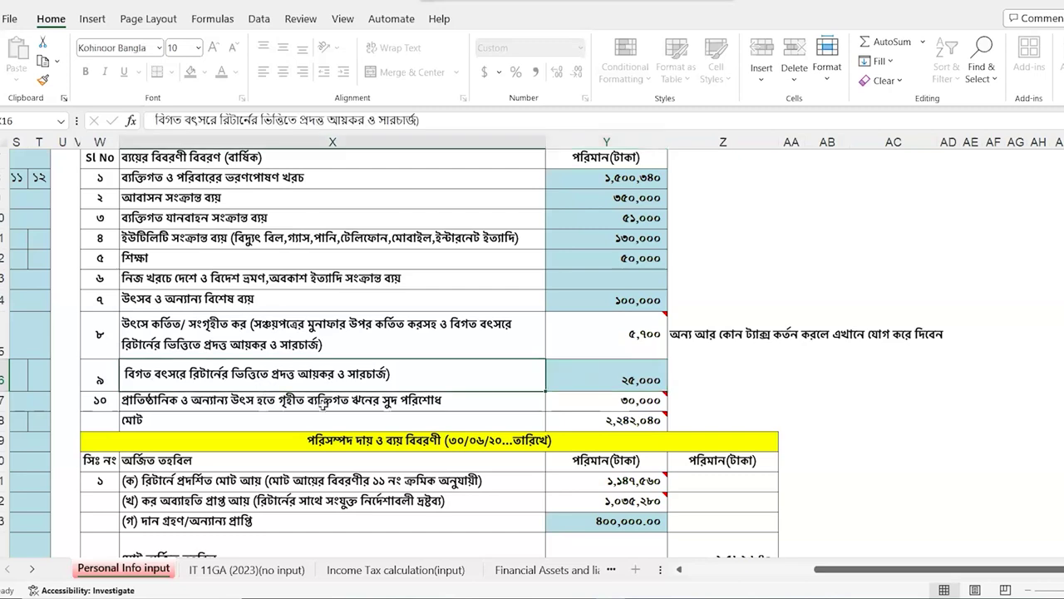
pyautogui.doubleClick(126, 375)
pyautogui.moveTo(126, 375); pyautogui.dragTo(267, 380)
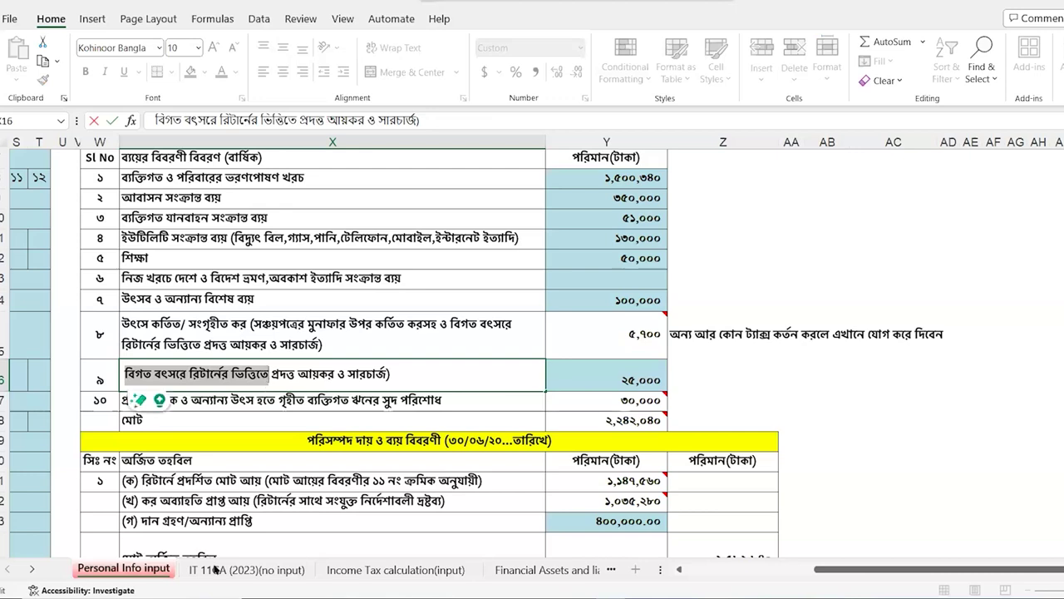
# - Switch to the Income Tax calculation(input) sheet and examine the tax payable and tax paid rows
pyautogui.click(351, 569)
pyautogui.scroll(3, 385, 508)
pyautogui.scroll(-1, 385, 507)
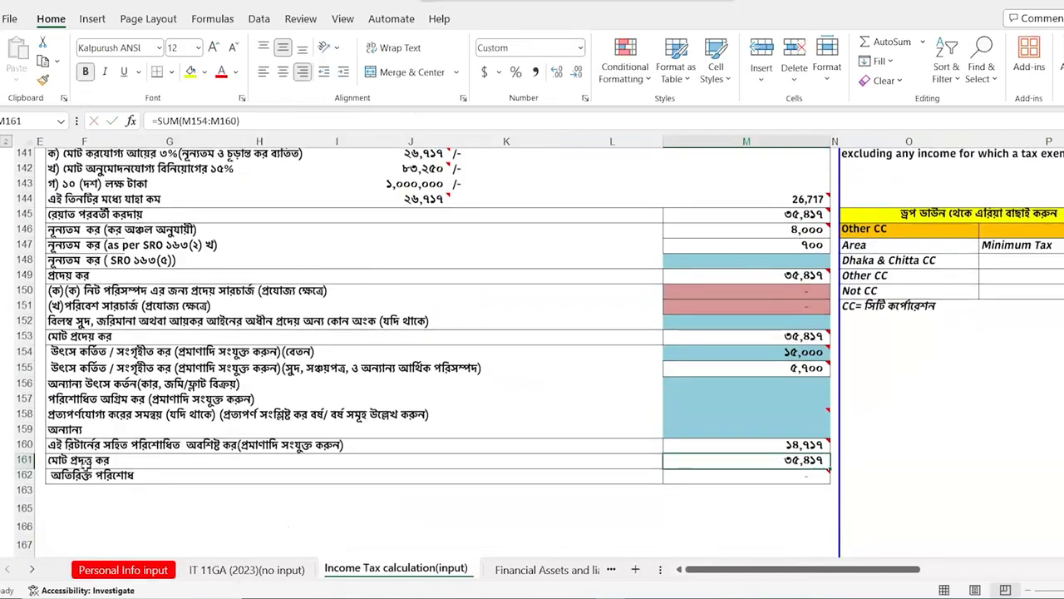